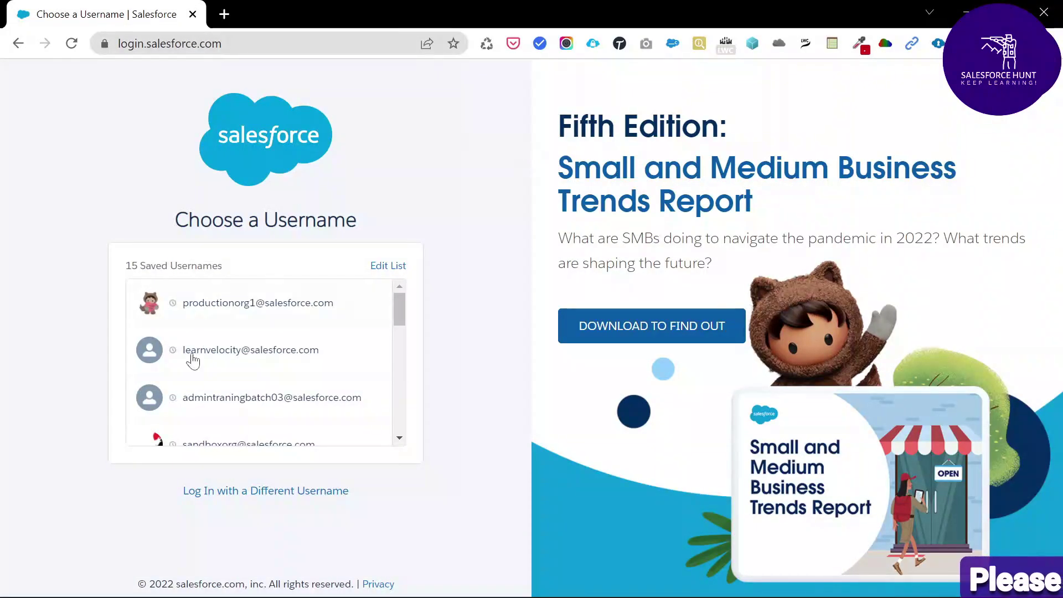
Log in to Salesforce with the first saved username, entering the account password
{"action": "left_click", "coordinate": [247, 308]}
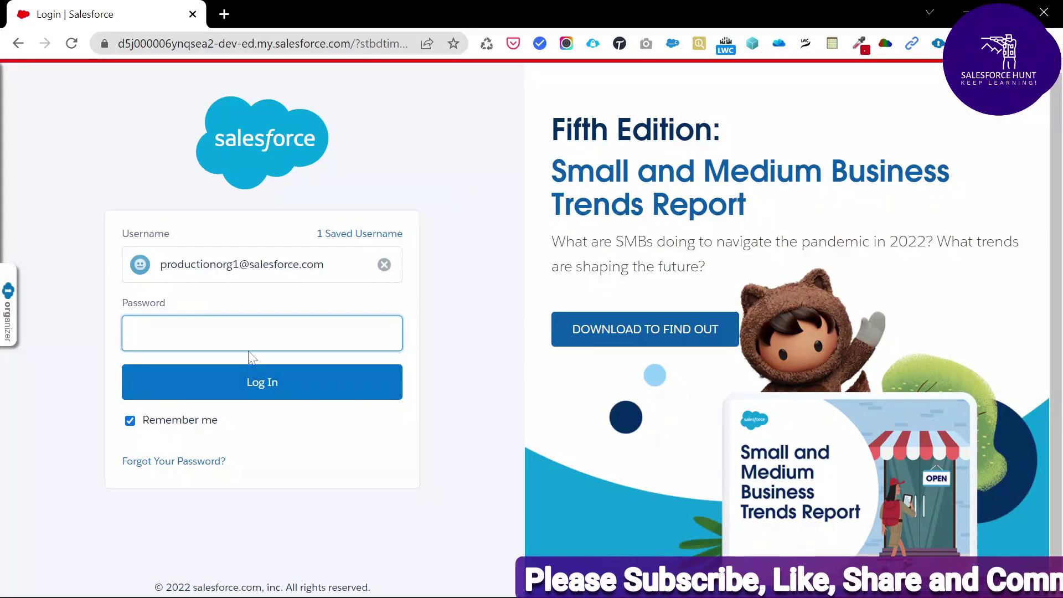
{"action": "type", "text": "•••••••••••"}
{"action": "key", "text": "Return"}
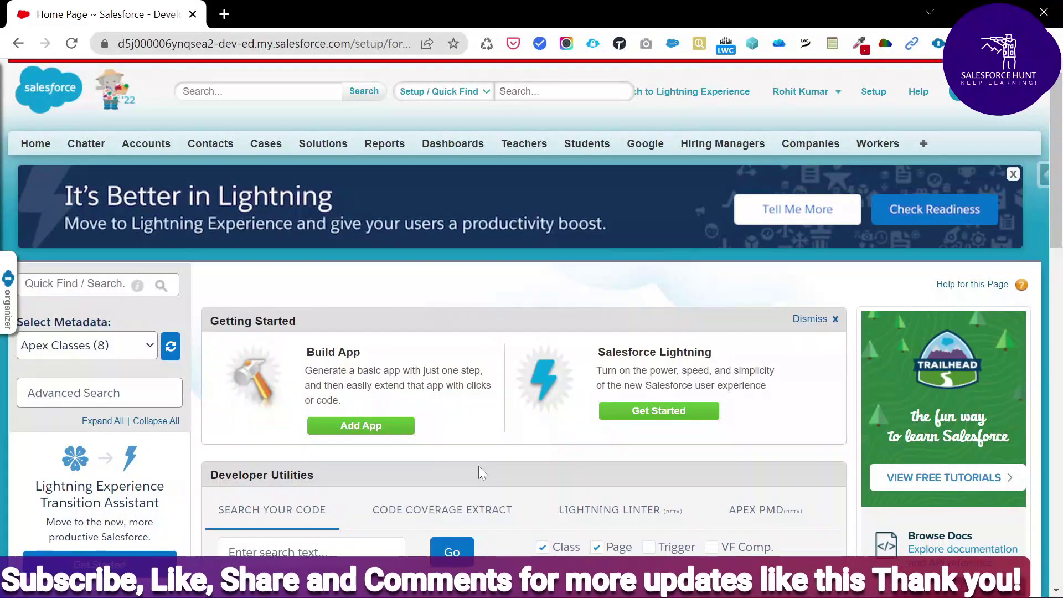
Open the Salesforce Trust Status site at status.salesforce.com in a new browser tab
{"action": "key", "text": "ctrl+t"}
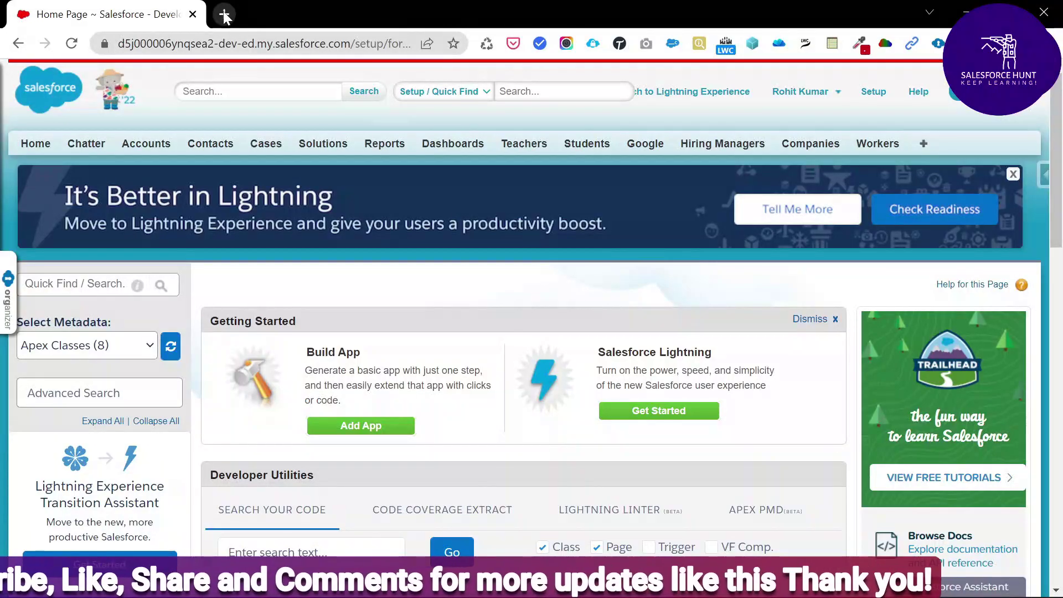
{"action": "type", "text": "status.salesforce.com"}
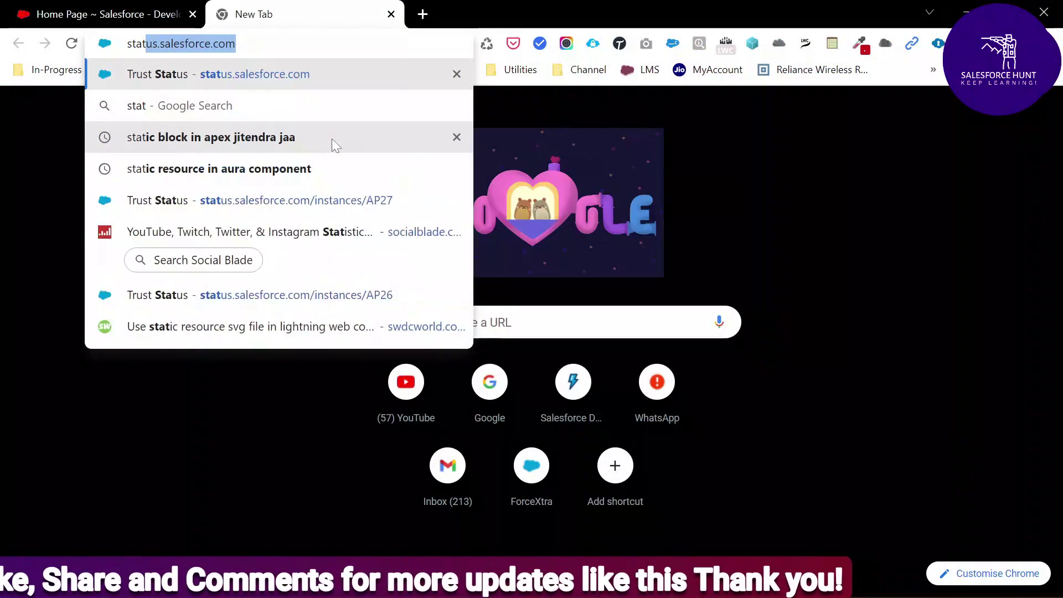
{"action": "key", "text": "Return"}
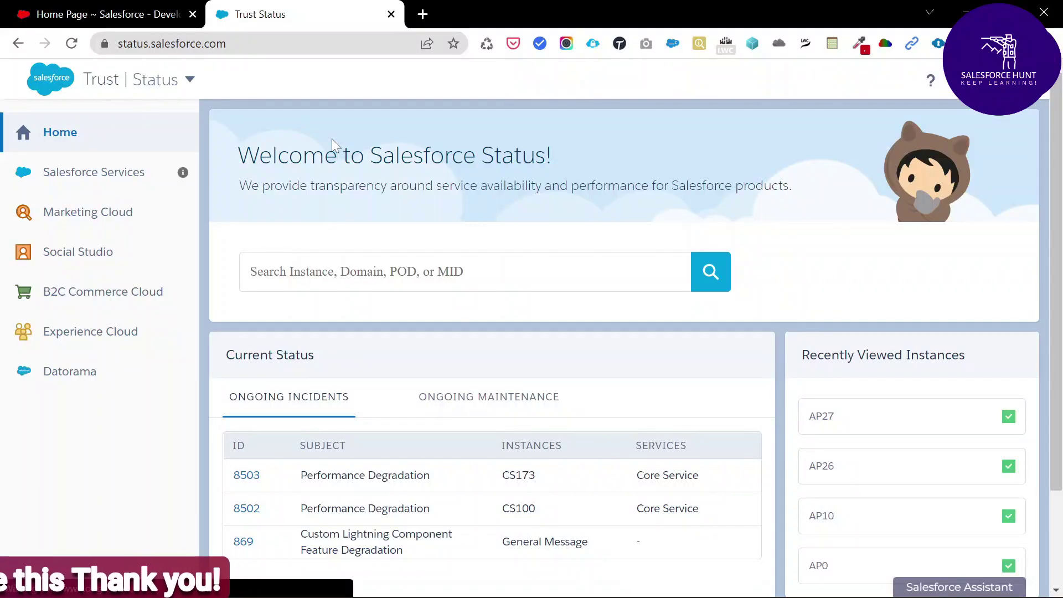
Return to the org's setup page, search it for "compan" and open Company Information
{"action": "left_click", "coordinate": [72, 16]}
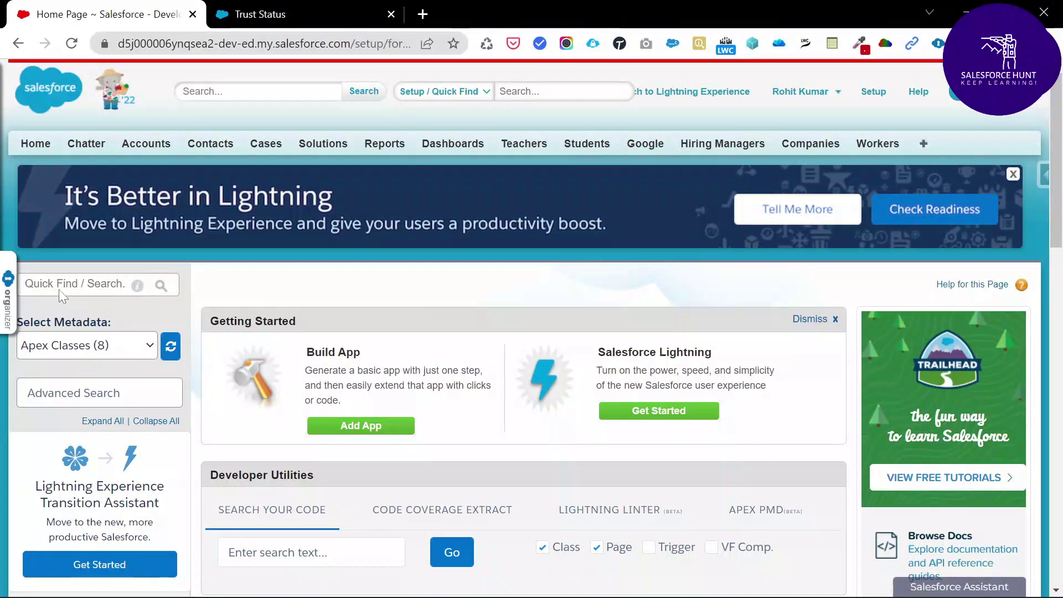
{"action": "left_click", "coordinate": [102, 277]}
{"action": "type", "text": "comapn"}
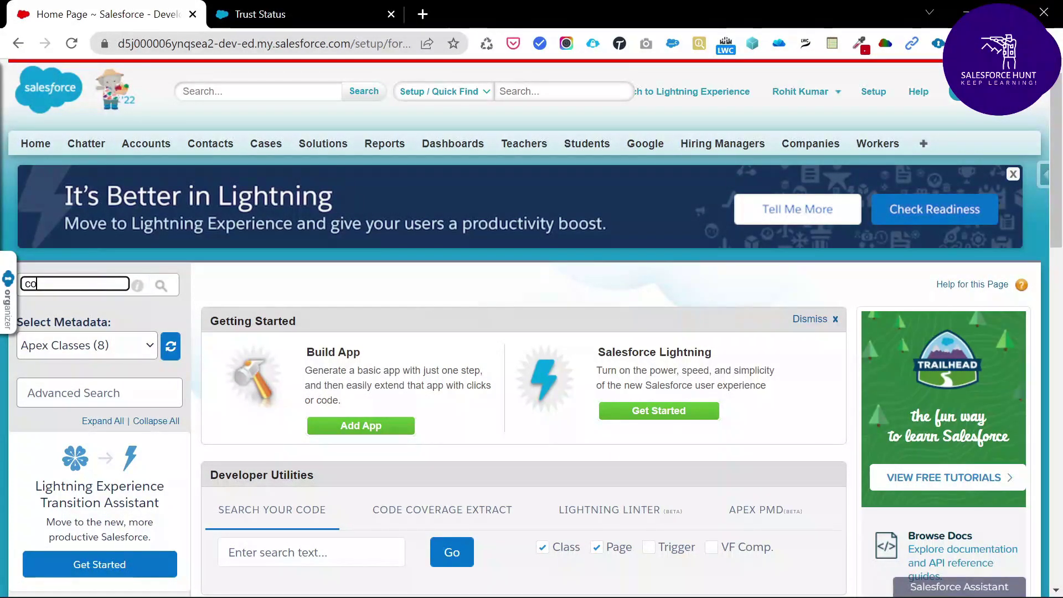
{"action": "key", "text": "BackSpace"}
{"action": "key", "text": "BackSpace"}
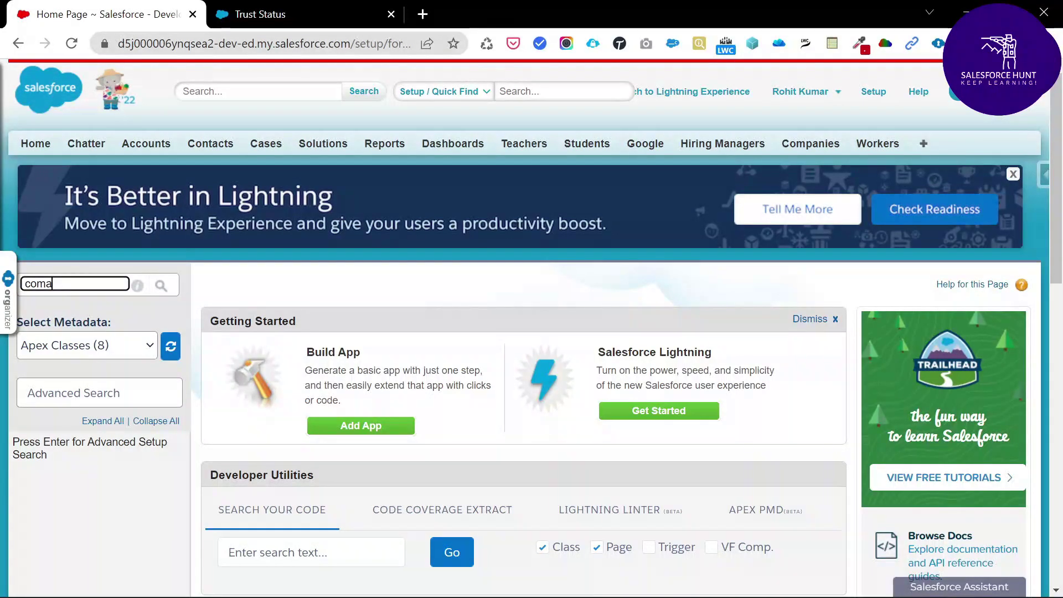
{"action": "type", "text": "pan"}
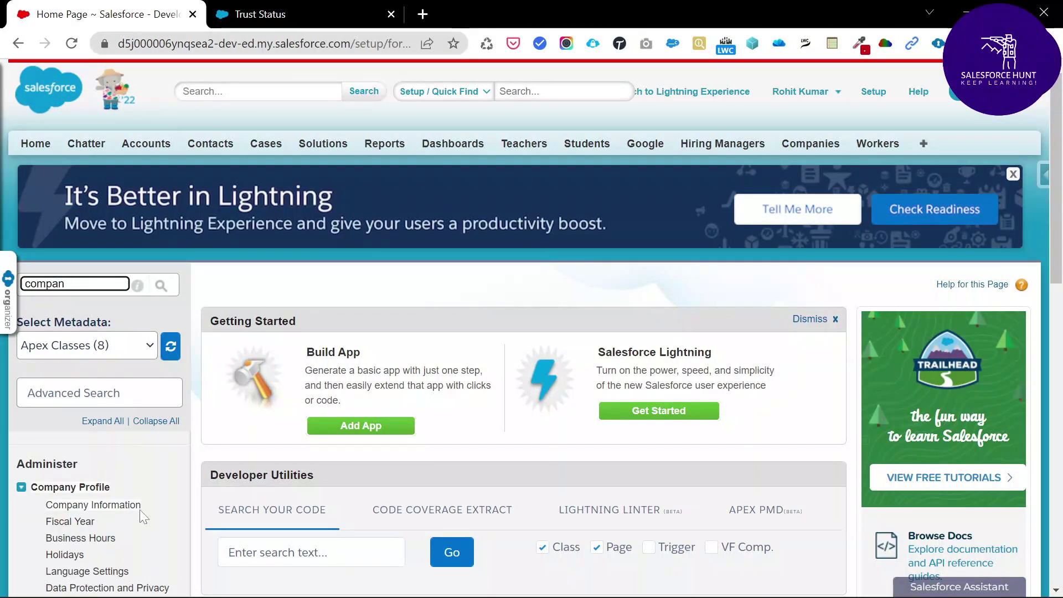
{"action": "left_click", "coordinate": [121, 510]}
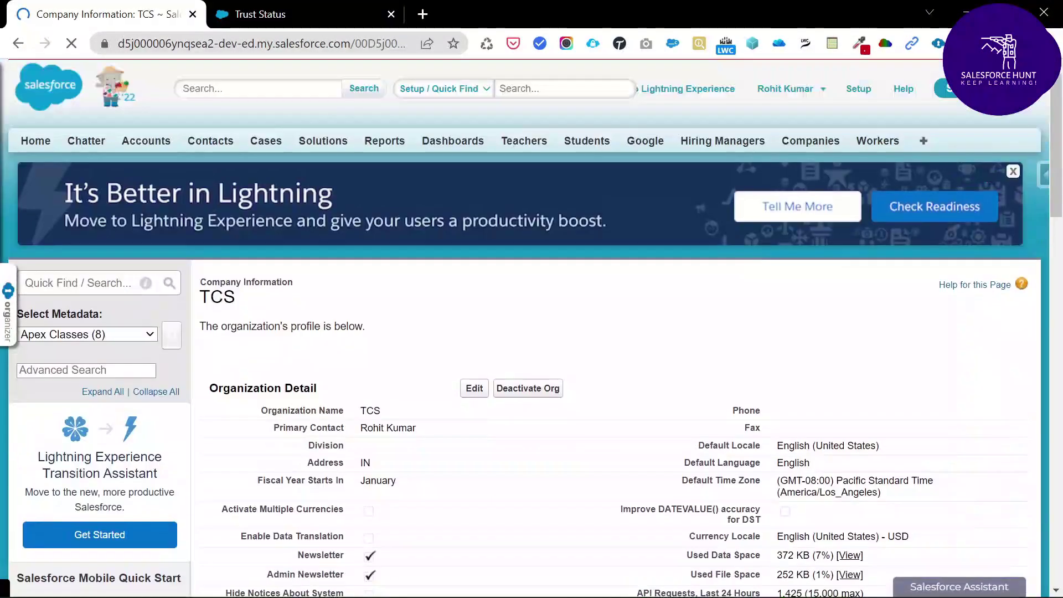
Look through the organization details and license lists, and select the value of the Instance field
{"action": "scroll", "coordinate": [507, 440], "scroll_direction": "down", "scroll_amount": 2}
{"action": "scroll", "coordinate": [614, 332], "scroll_direction": "down", "scroll_amount": 3}
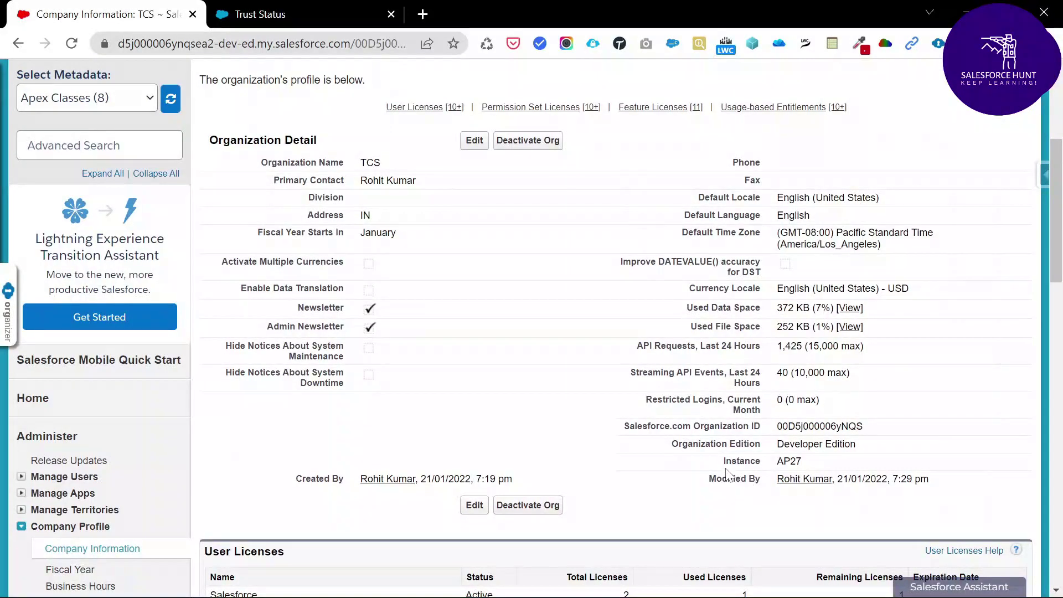
{"action": "left_click_drag", "start_coordinate": [725, 463], "coordinate": [813, 467]}
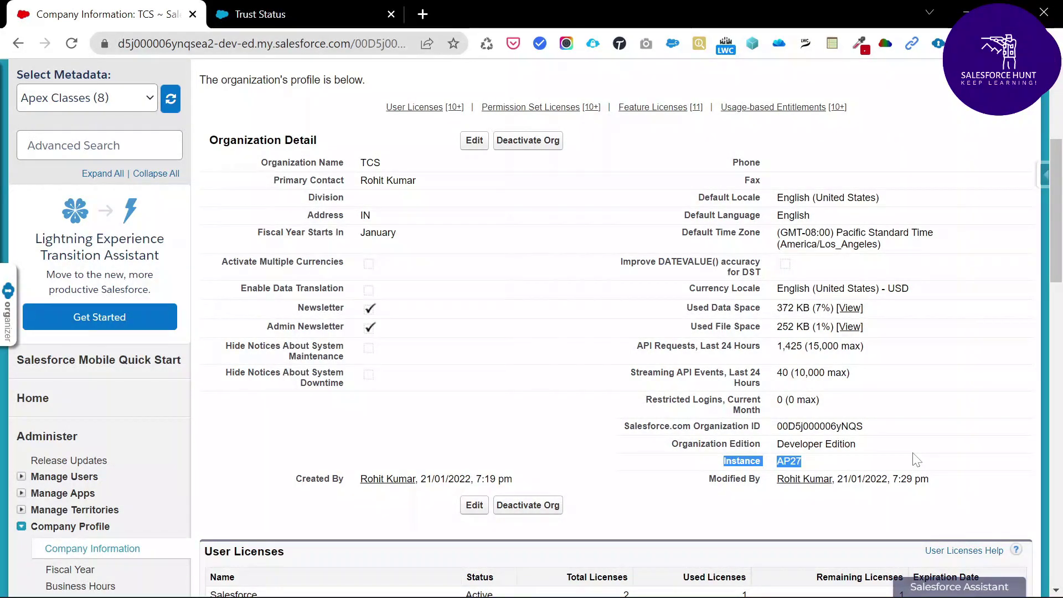
{"action": "scroll", "coordinate": [823, 394], "scroll_direction": "down", "scroll_amount": 20}
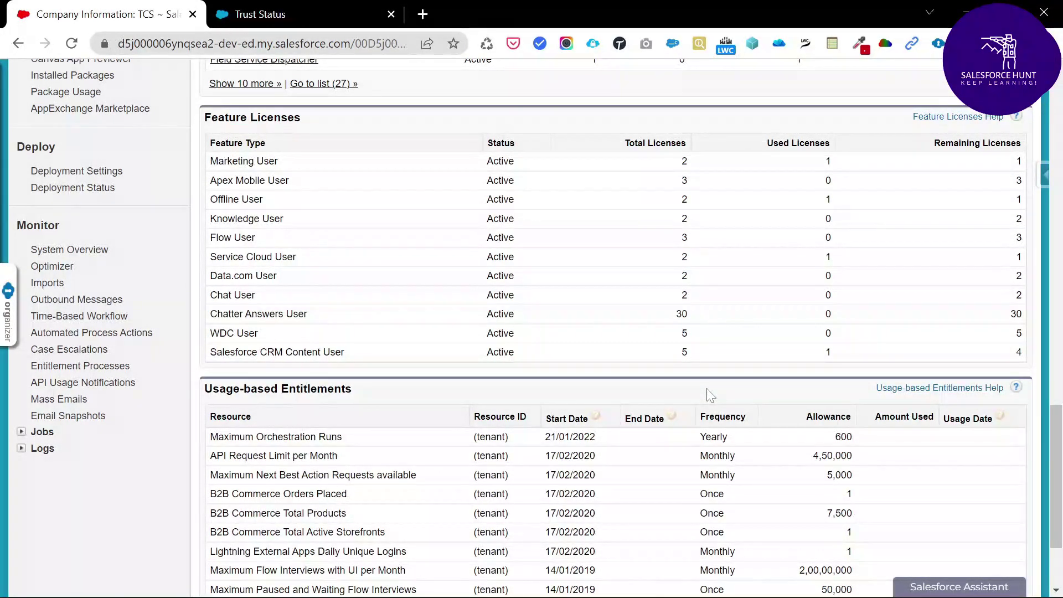
{"action": "scroll", "coordinate": [714, 290], "scroll_direction": "up", "scroll_amount": 4}
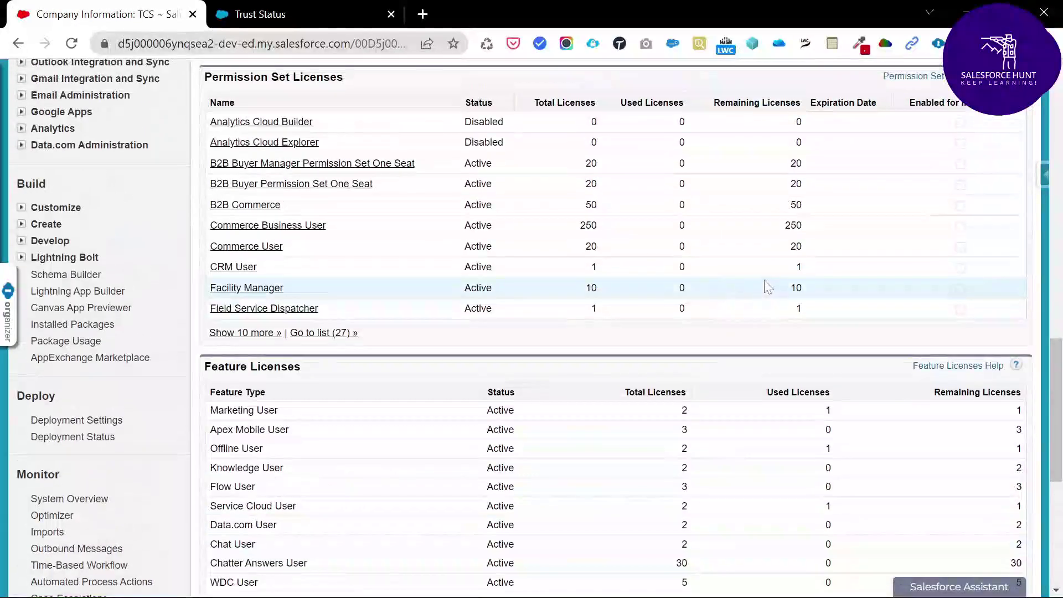
{"action": "scroll", "coordinate": [768, 288], "scroll_direction": "up", "scroll_amount": 10}
{"action": "left_click_drag", "start_coordinate": [721, 295], "coordinate": [799, 294]}
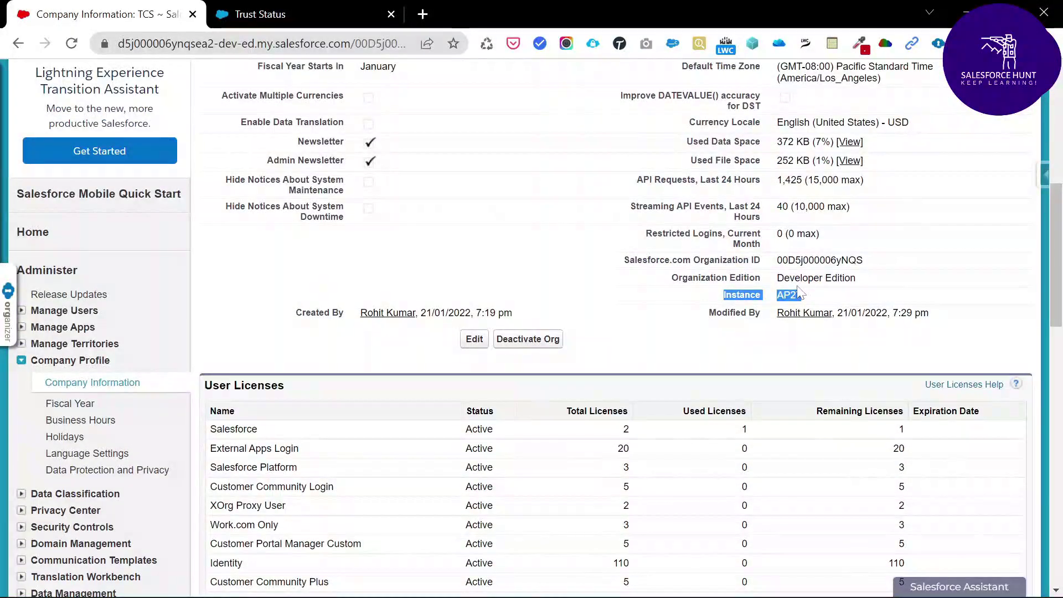
{"action": "double_click", "coordinate": [789, 295]}
On the Trust Status site, find instance AP27 among the Salesforce Services instances and open its status page
{"action": "key", "text": "ctrl+Tab"}
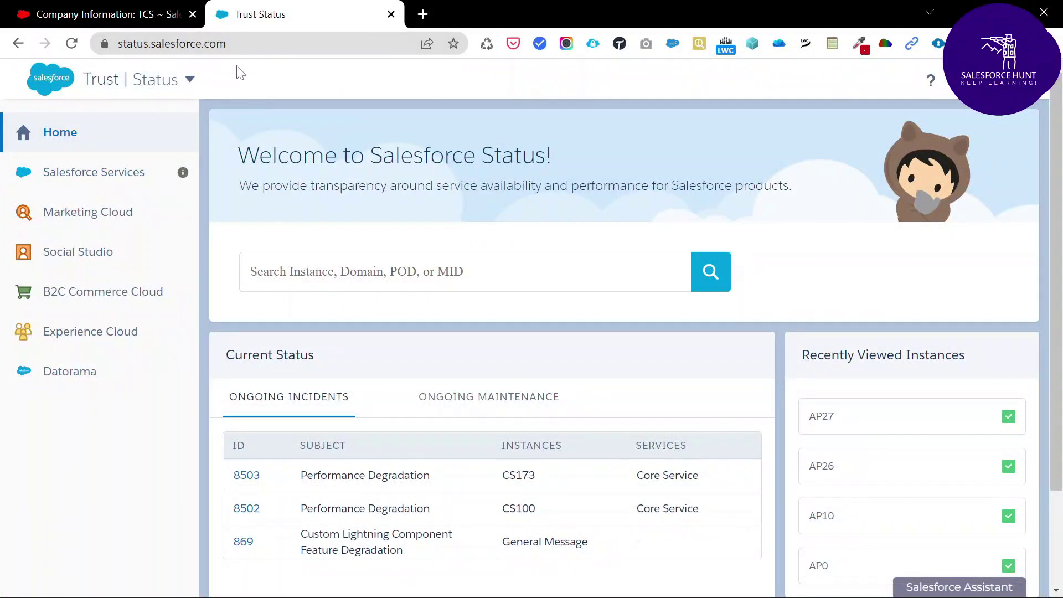
{"action": "left_click", "coordinate": [80, 176]}
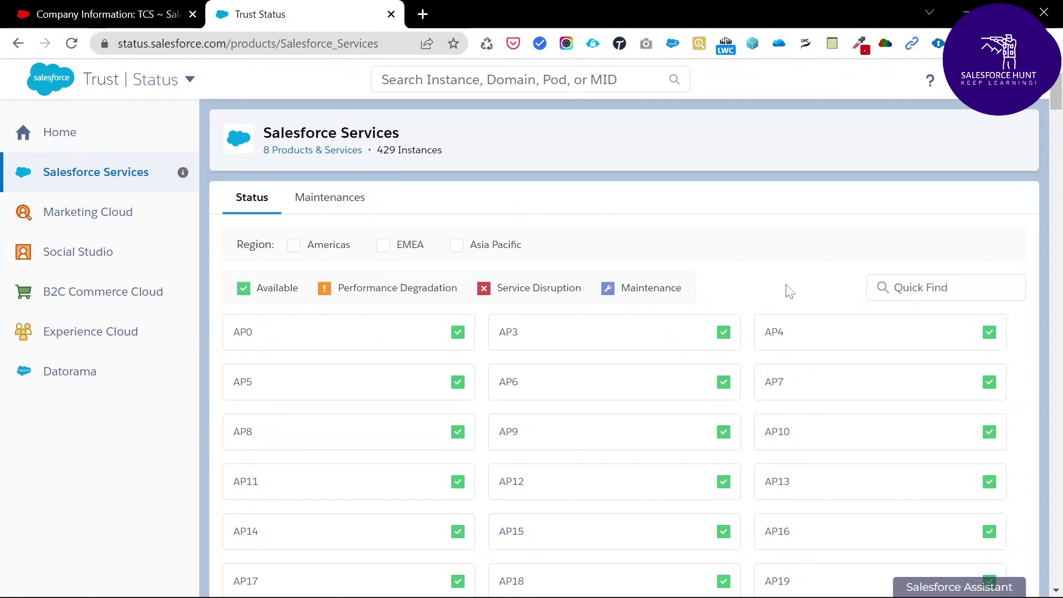
{"action": "key", "text": "ctrl+f"}
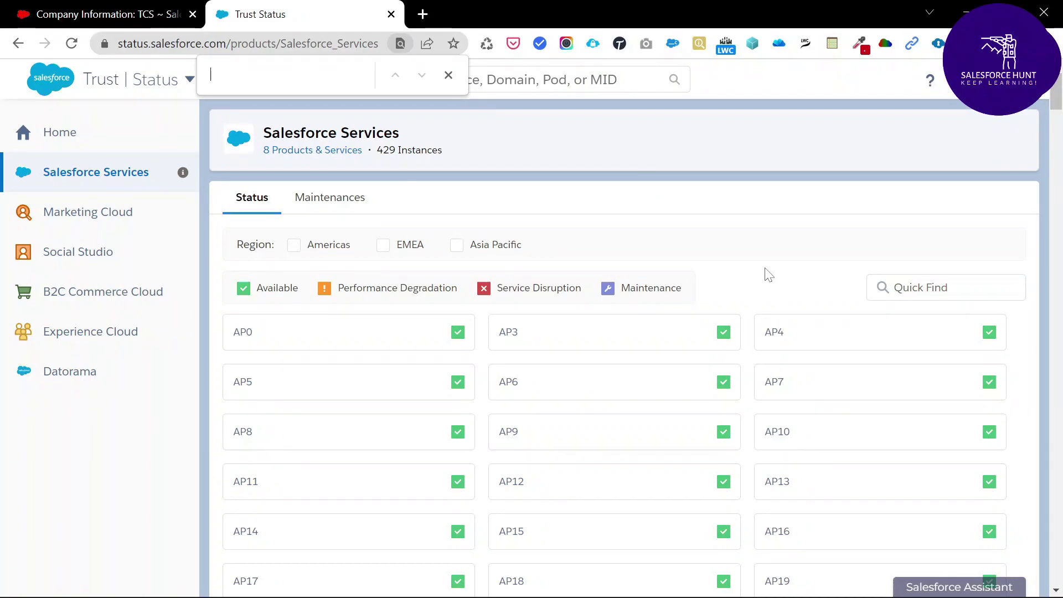
{"action": "type", "text": "AP27"}
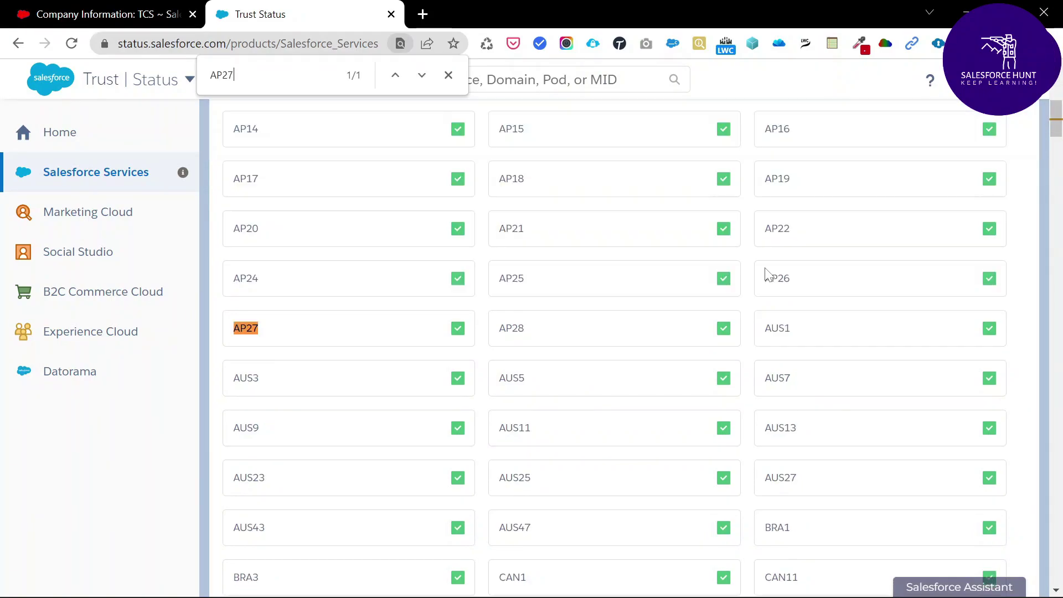
{"action": "left_click", "coordinate": [238, 335]}
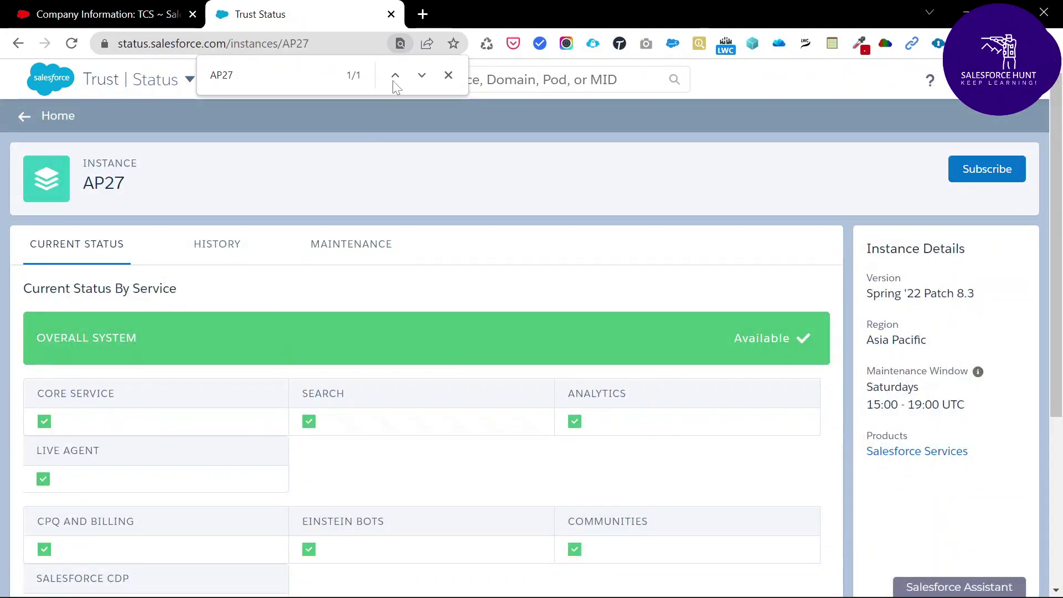
{"action": "left_click", "coordinate": [447, 76]}
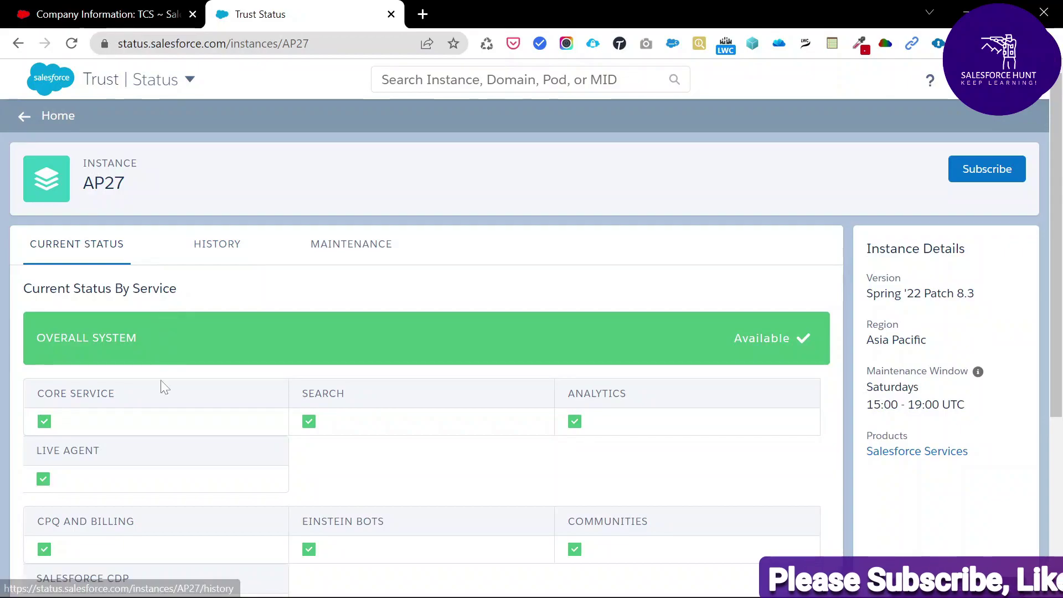
Examine AP27's current status by service and its version, region and maintenance window in the instance details
{"action": "scroll", "coordinate": [133, 376], "scroll_direction": "down", "scroll_amount": 1}
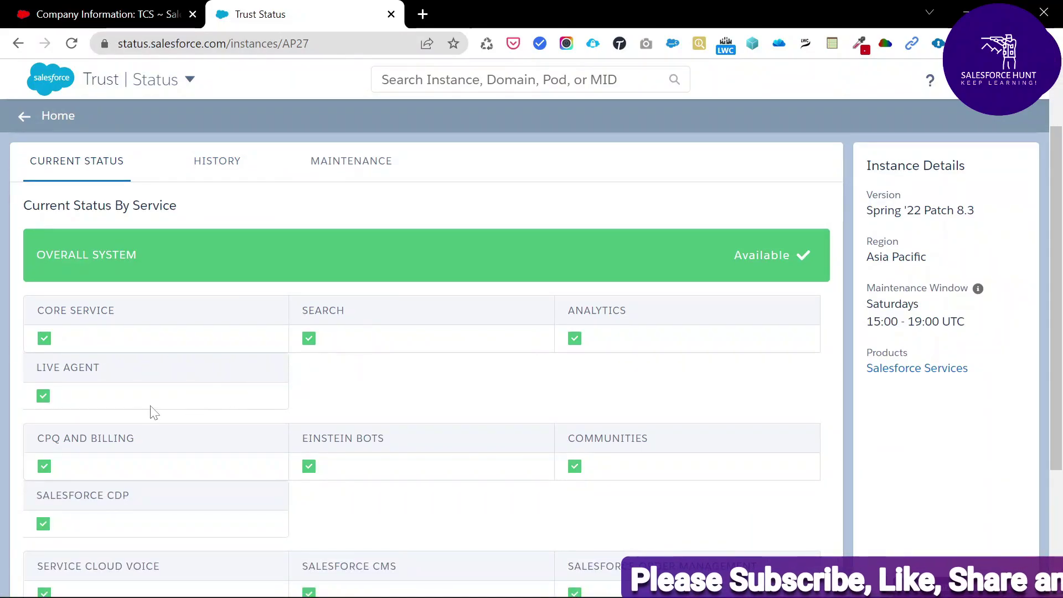
{"action": "scroll", "coordinate": [456, 481], "scroll_direction": "down", "scroll_amount": 3}
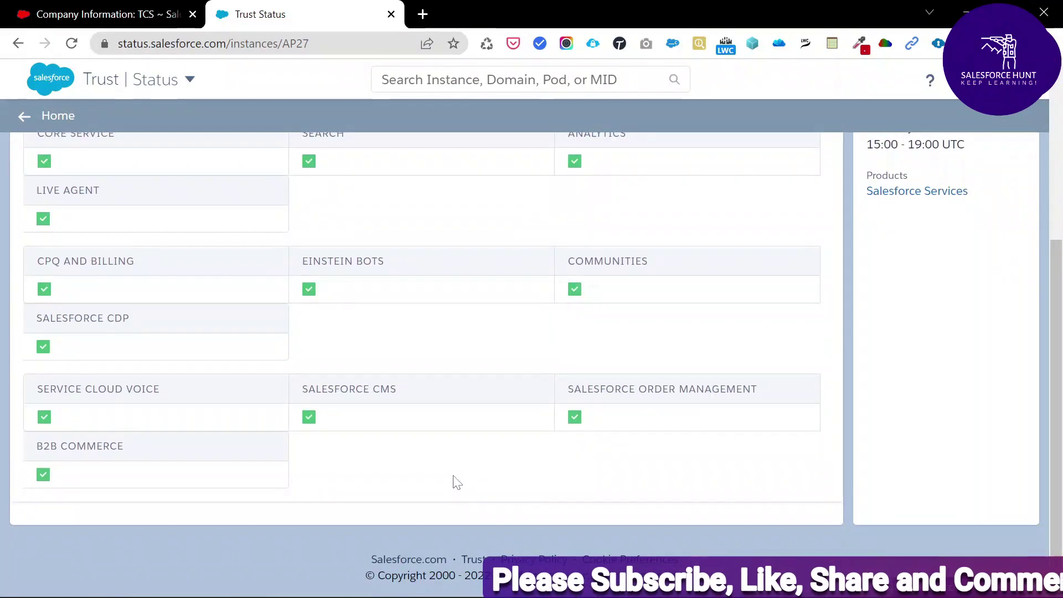
{"action": "scroll", "coordinate": [475, 472], "scroll_direction": "up", "scroll_amount": 5}
{"action": "left_click_drag", "start_coordinate": [866, 294], "coordinate": [965, 294]}
{"action": "left_click", "coordinate": [966, 293]}
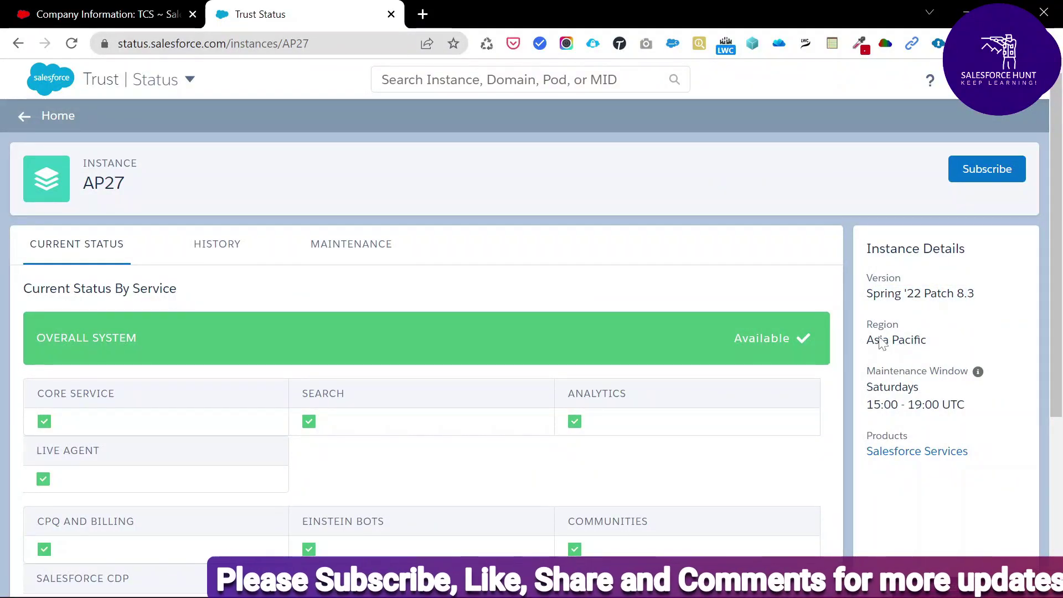
{"action": "left_click_drag", "start_coordinate": [888, 339], "coordinate": [925, 339]}
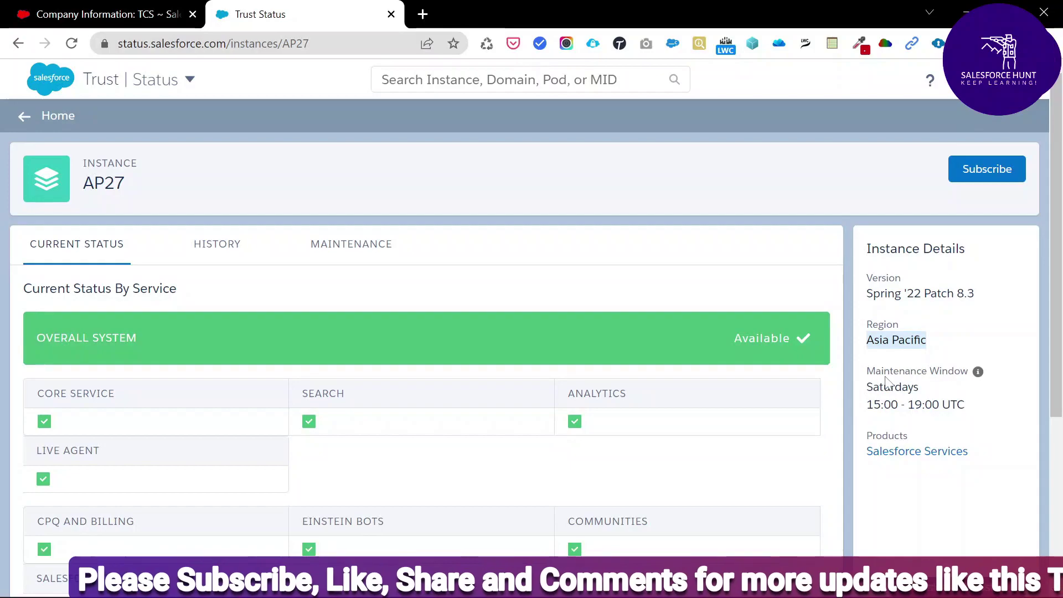
{"action": "left_click_drag", "start_coordinate": [867, 386], "coordinate": [972, 407]}
{"action": "left_click", "coordinate": [969, 419]}
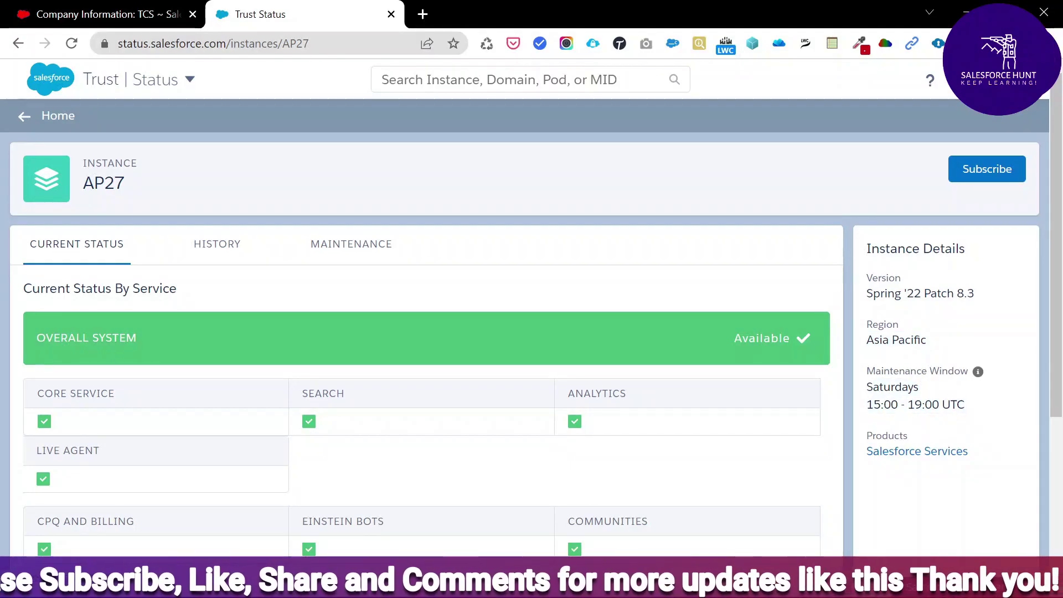
Review AP27's service history and its maintenance schedule, and return to the current status view
{"action": "left_click", "coordinate": [224, 248]}
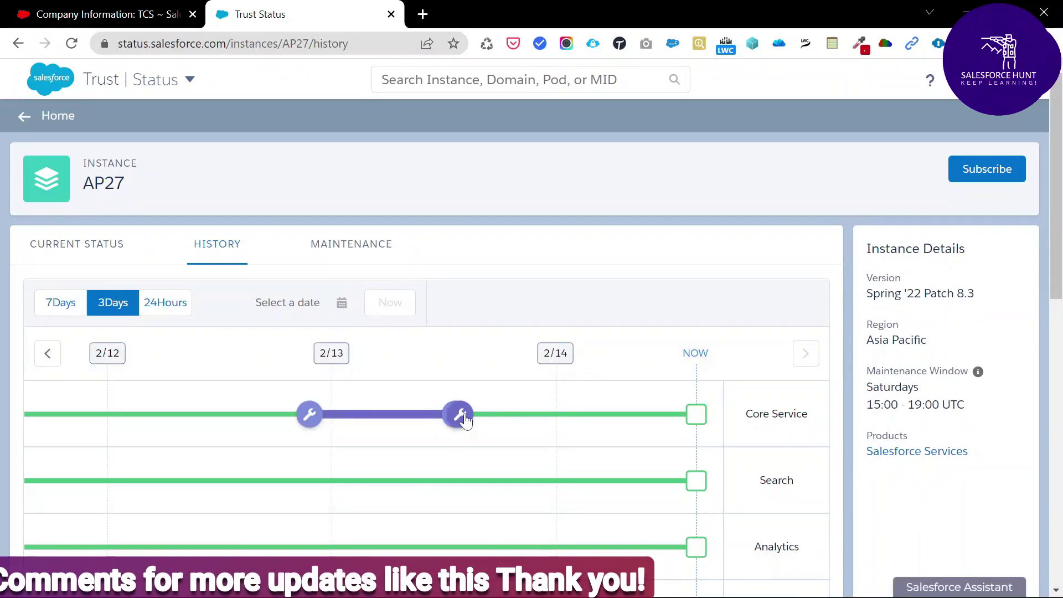
{"action": "scroll", "coordinate": [783, 348], "scroll_direction": "down", "scroll_amount": 3}
{"action": "scroll", "coordinate": [777, 434], "scroll_direction": "down", "scroll_amount": 4}
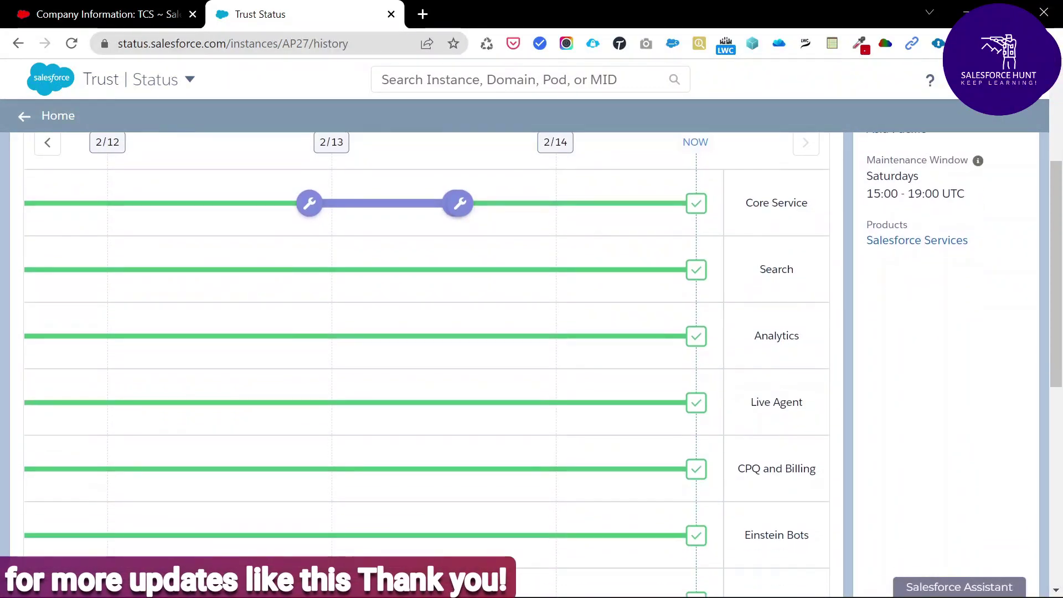
{"action": "scroll", "coordinate": [811, 308], "scroll_direction": "down", "scroll_amount": 4}
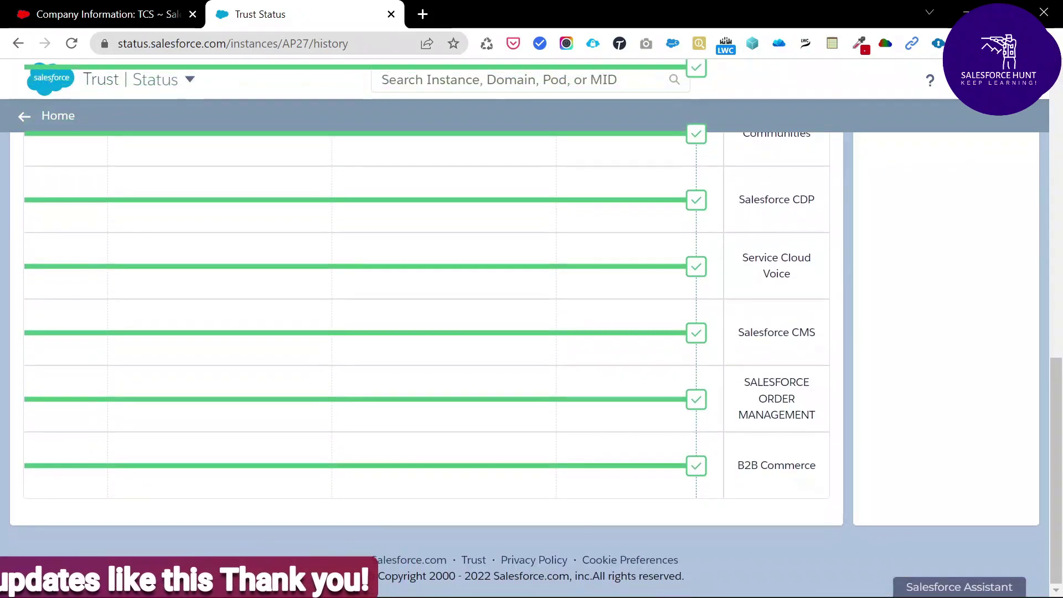
{"action": "scroll", "coordinate": [601, 379], "scroll_direction": "up", "scroll_amount": 6}
{"action": "scroll", "coordinate": [600, 379], "scroll_direction": "up", "scroll_amount": 5}
{"action": "left_click", "coordinate": [351, 247]}
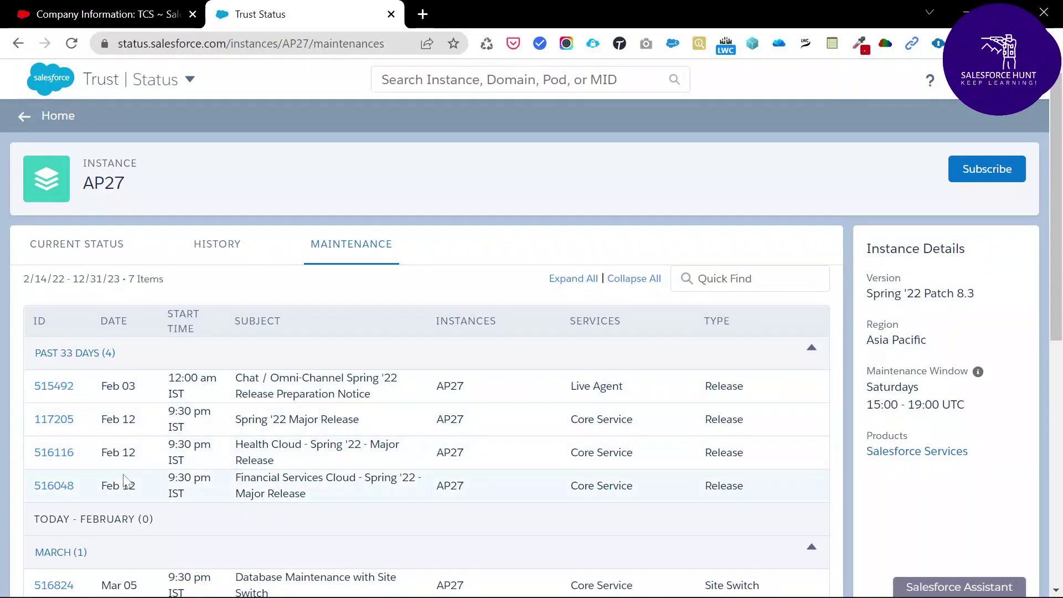
{"action": "left_click", "coordinate": [83, 244]}
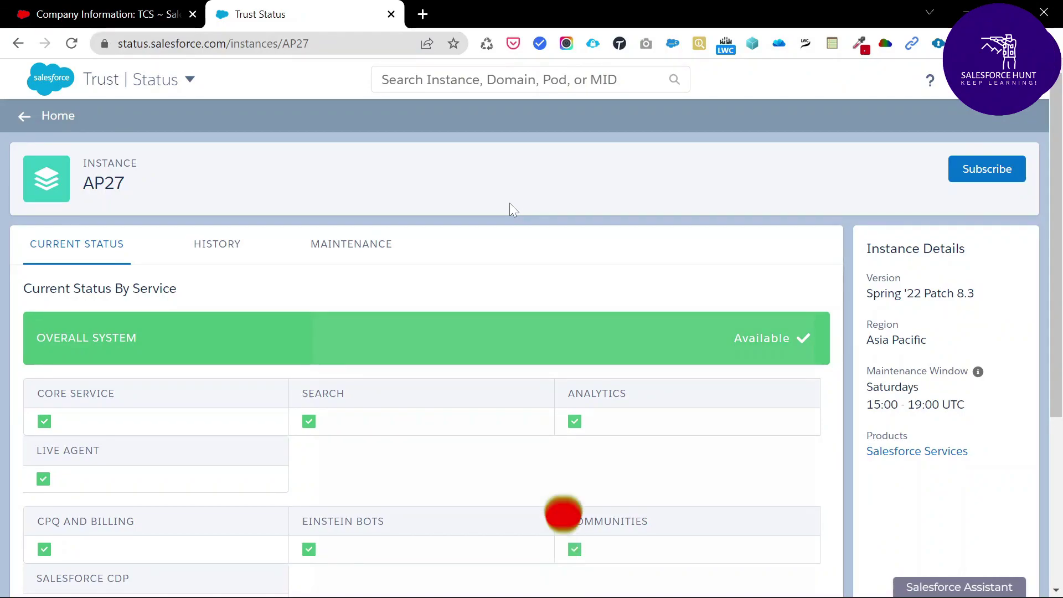
Switch back to the org's setup page, search the setup for "flow", and open Flows under Workflow & Approvals
{"action": "key", "text": "ctrl+shift+Tab"}
{"action": "scroll", "coordinate": [598, 306], "scroll_direction": "up", "scroll_amount": 8}
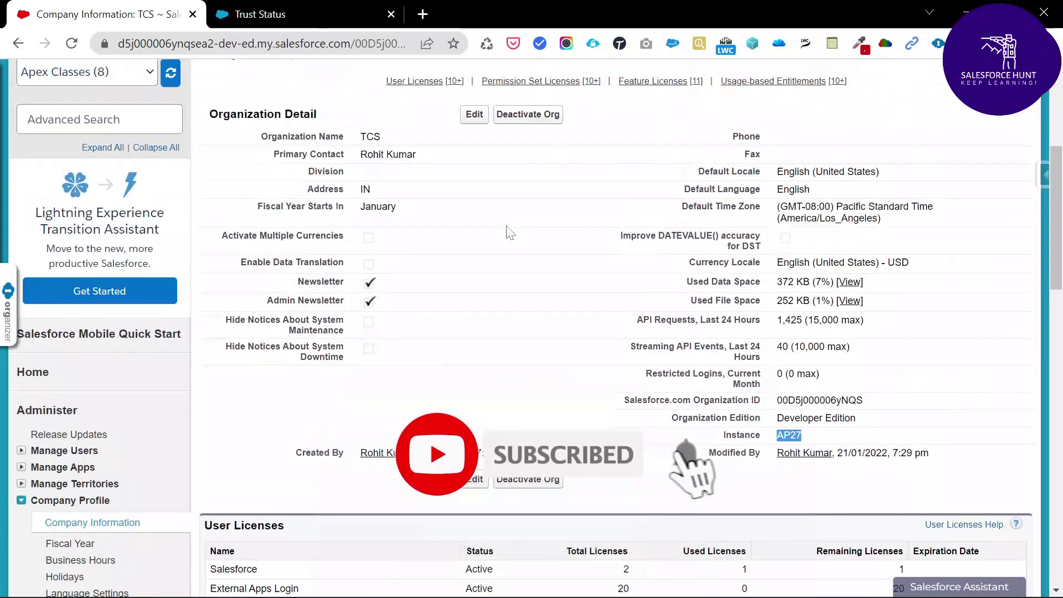
{"action": "left_click", "coordinate": [77, 285]}
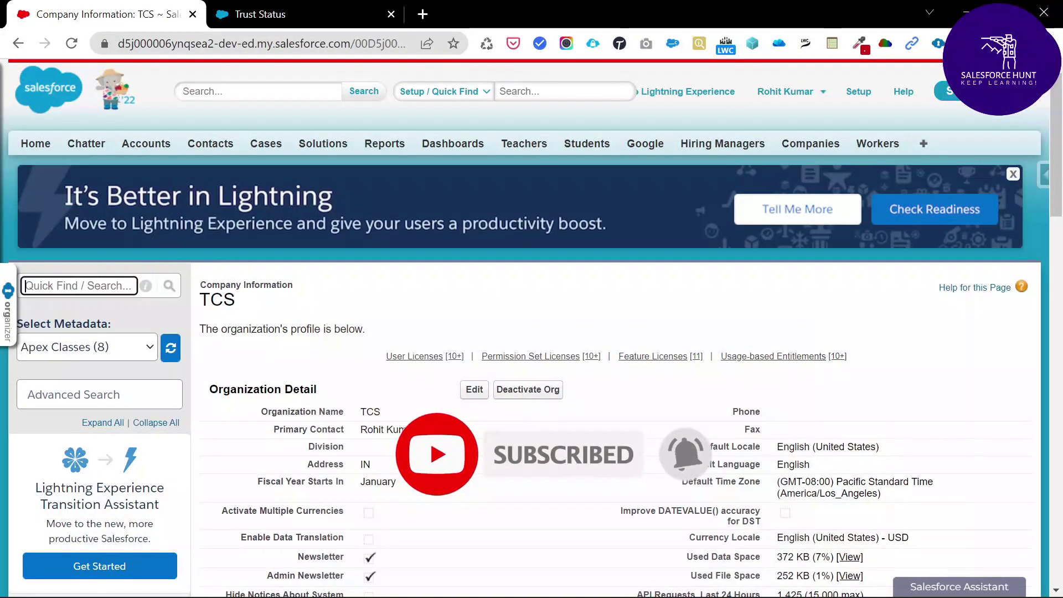
{"action": "type", "text": "flow"}
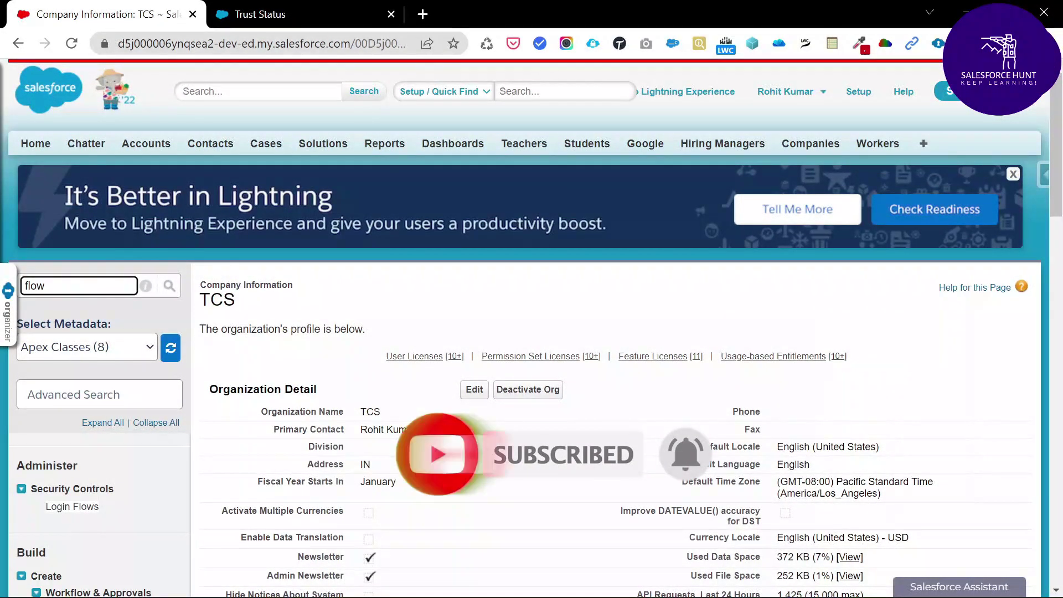
{"action": "scroll", "coordinate": [78, 481], "scroll_direction": "down", "scroll_amount": 6}
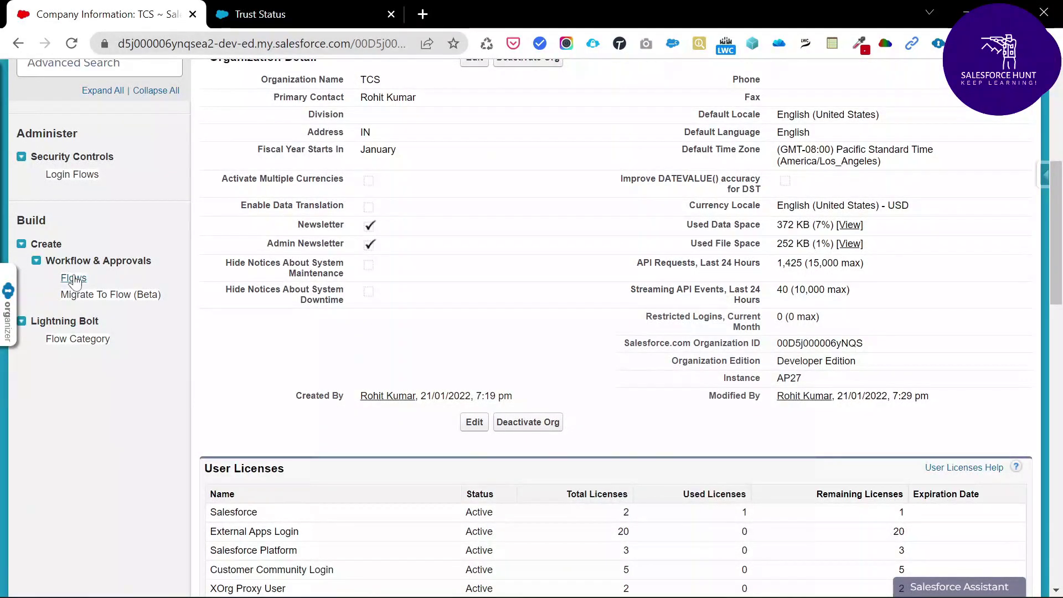
{"action": "left_click", "coordinate": [67, 279]}
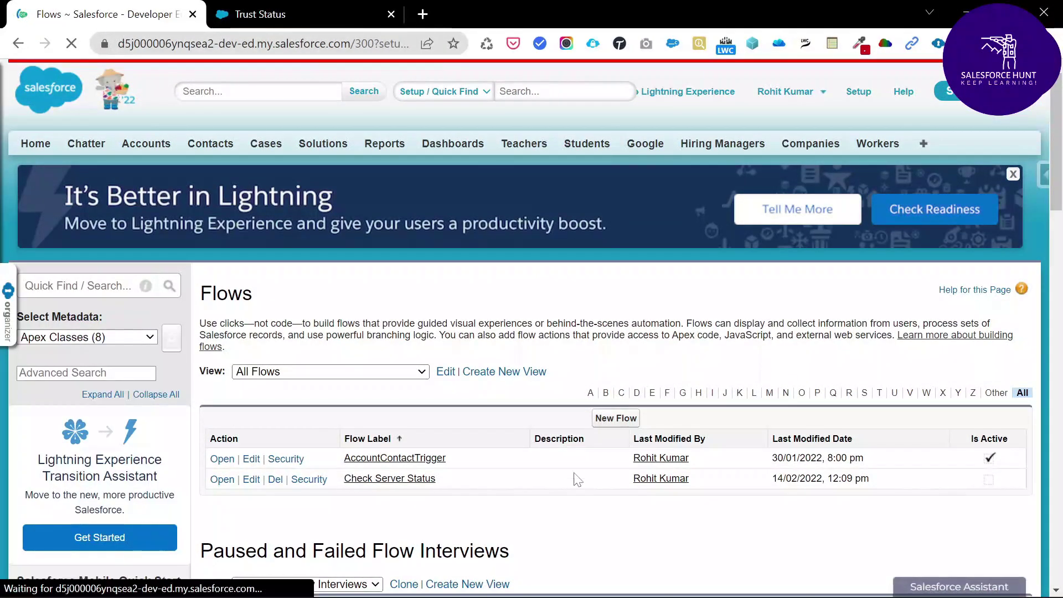
Create a new Screen Flow using the Auto-Layout canvas
{"action": "left_click", "coordinate": [627, 408]}
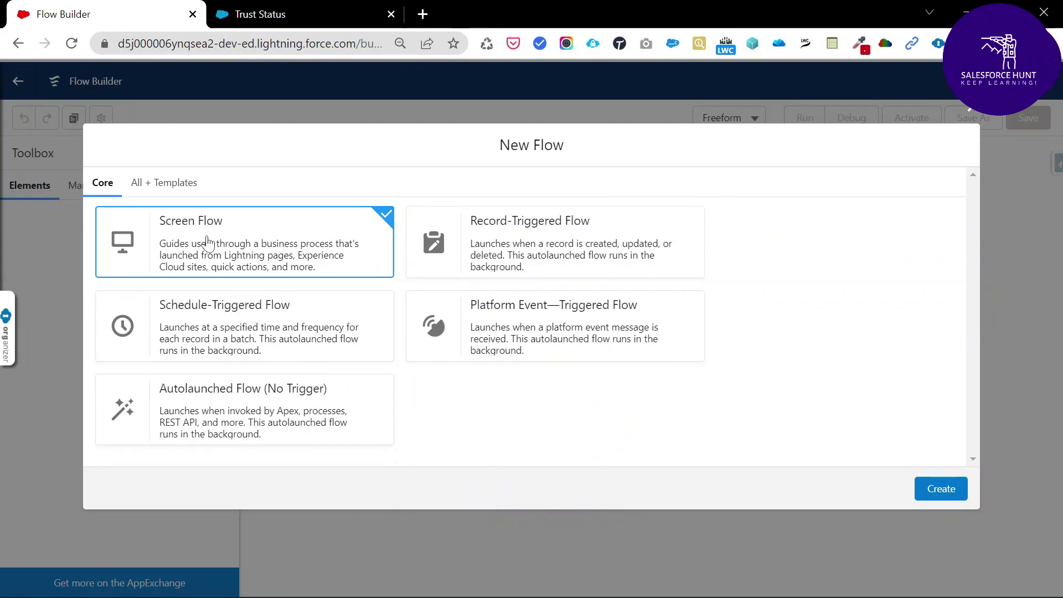
{"action": "left_click", "coordinate": [940, 490]}
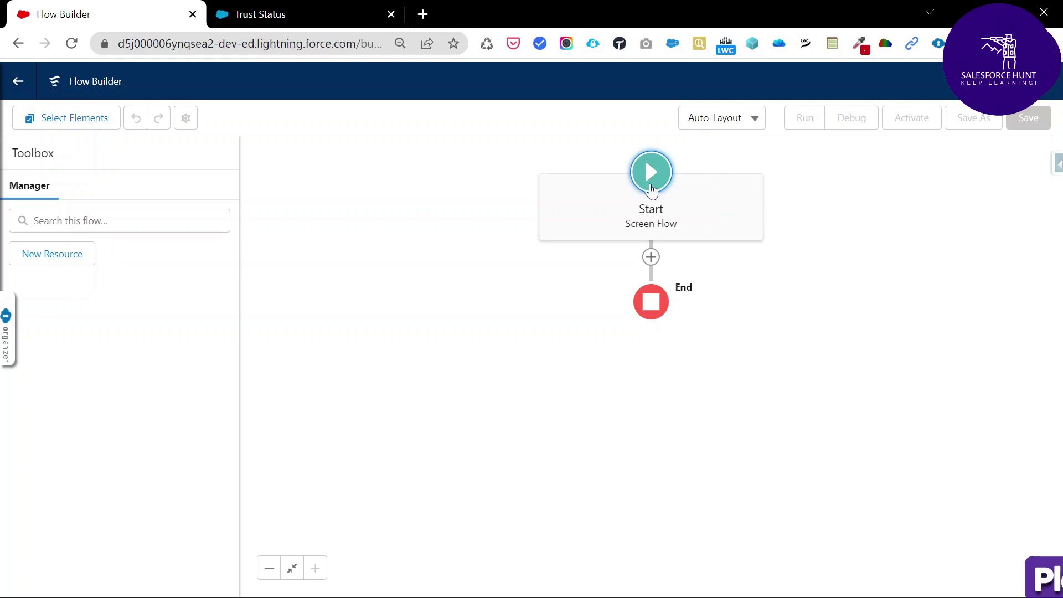
{"action": "left_click_drag", "start_coordinate": [425, 233], "coordinate": [354, 244]}
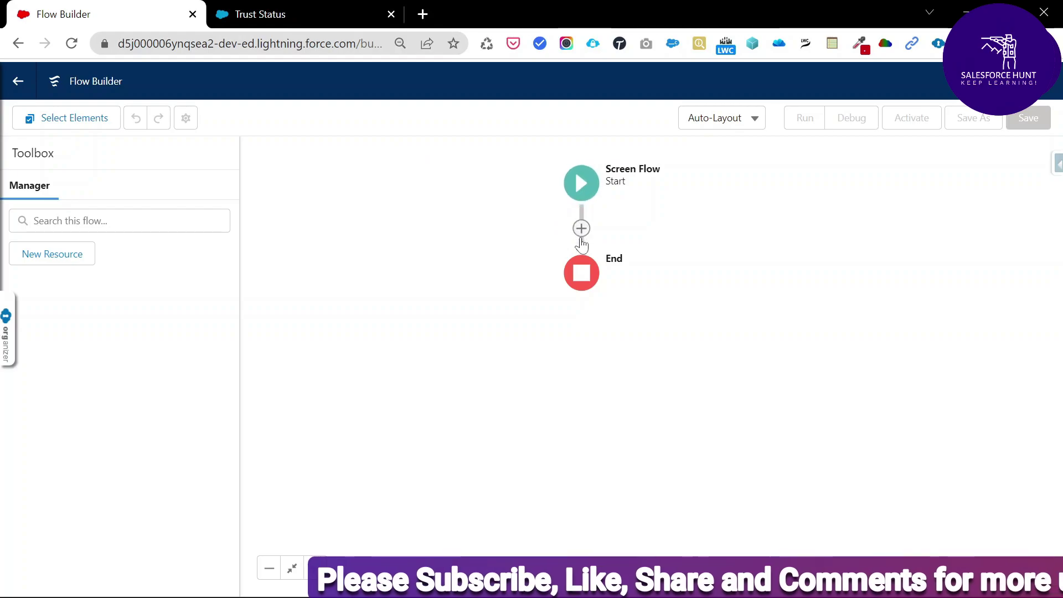
Add a Get Records element between Start and End of the screen flow
{"action": "left_click", "coordinate": [580, 238]}
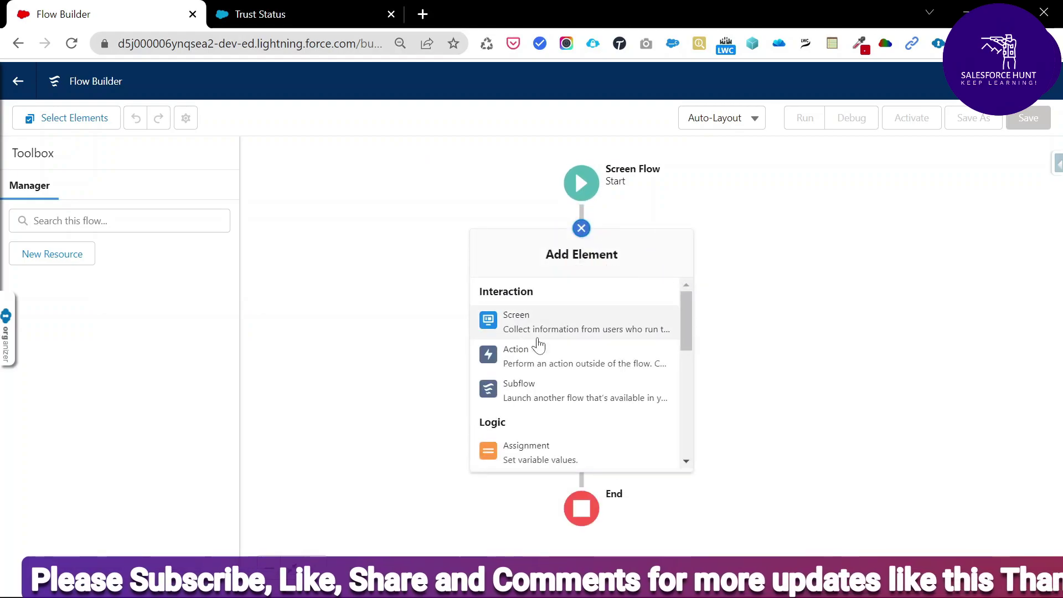
{"action": "scroll", "coordinate": [553, 402], "scroll_direction": "down", "scroll_amount": 2}
{"action": "scroll", "coordinate": [537, 401], "scroll_direction": "down", "scroll_amount": 4}
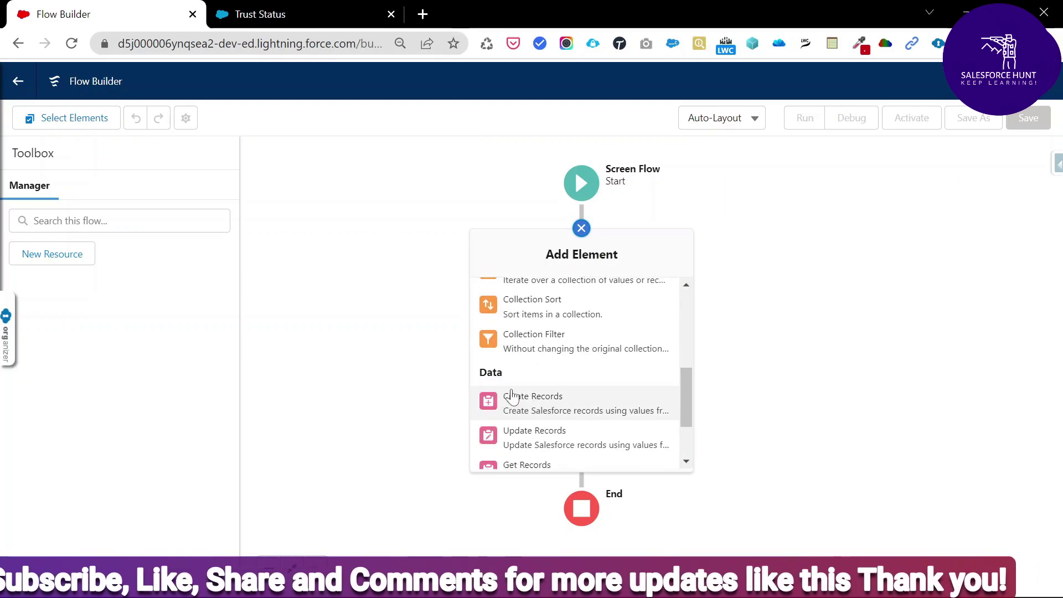
{"action": "scroll", "coordinate": [520, 403], "scroll_direction": "down", "scroll_amount": 2}
{"action": "scroll", "coordinate": [570, 408], "scroll_direction": "up", "scroll_amount": 10}
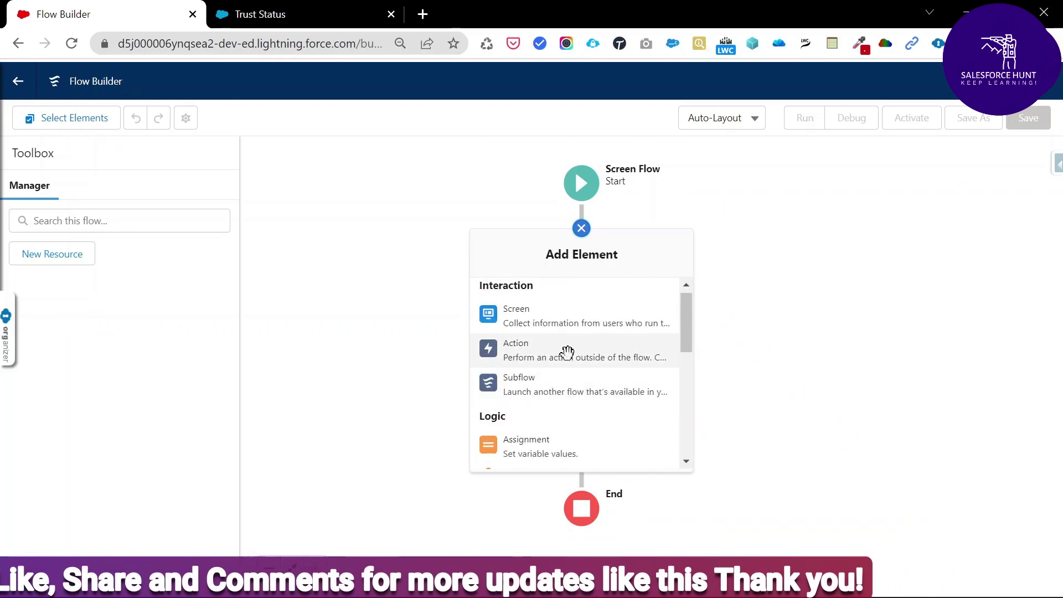
{"action": "scroll", "coordinate": [543, 379], "scroll_direction": "down", "scroll_amount": 6}
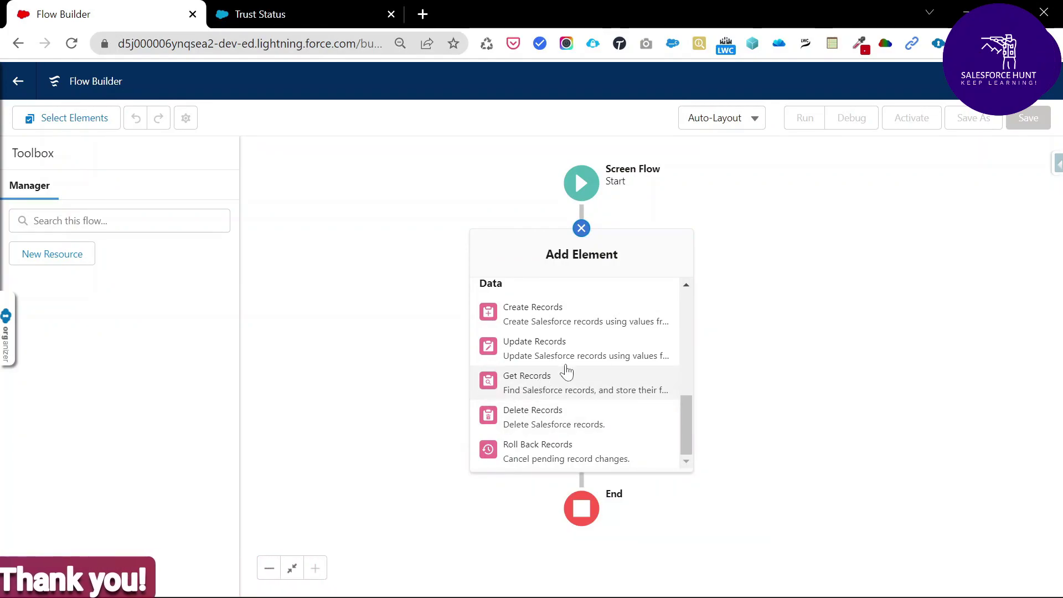
{"action": "left_click", "coordinate": [566, 372]}
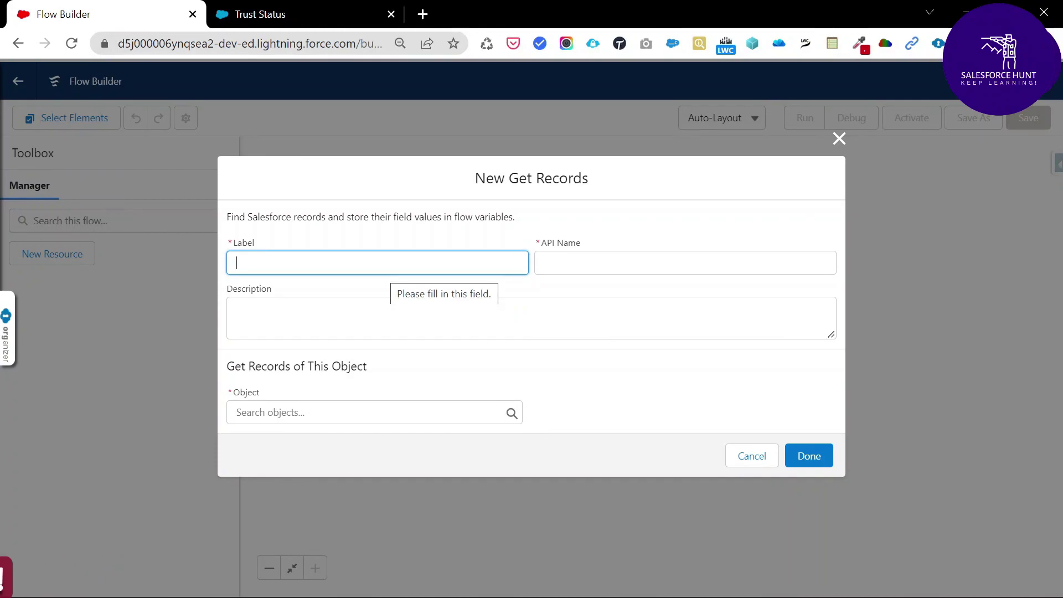
Label the Get Records element Get Instance Id and set its object to Organization
{"action": "type", "text": "Get"}
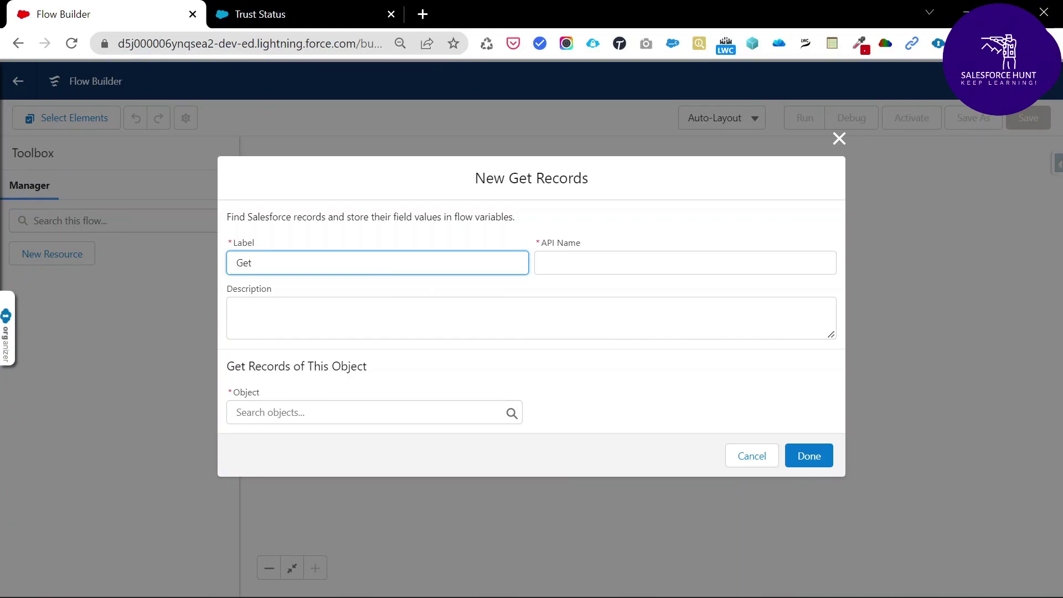
{"action": "type", "text": " Instance Id"}
{"action": "key", "text": "Tab"}
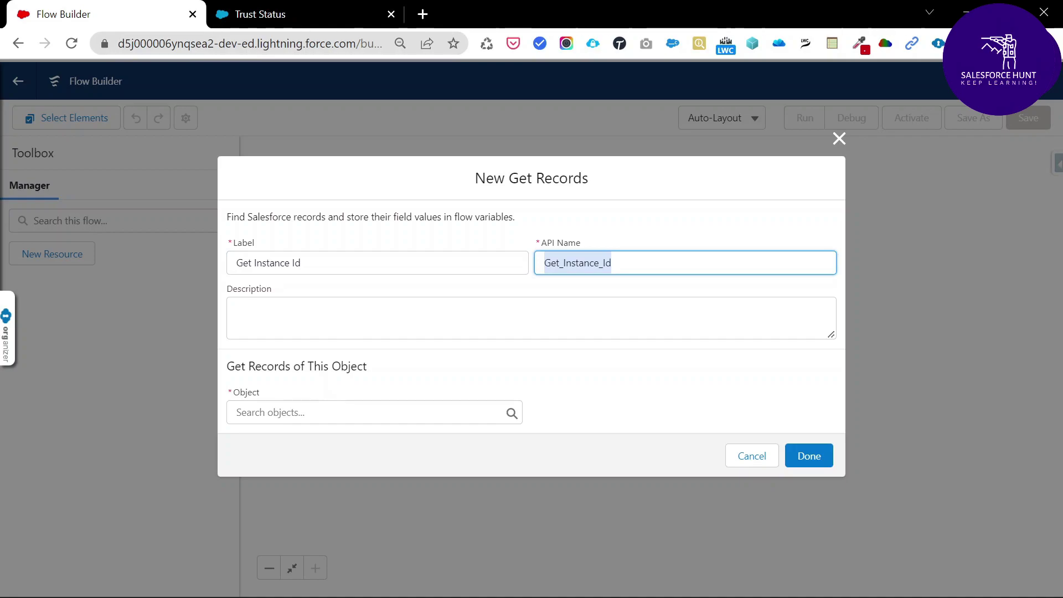
{"action": "key", "text": "Tab"}
{"action": "key", "text": "Tab"}
{"action": "type", "text": "Orga"}
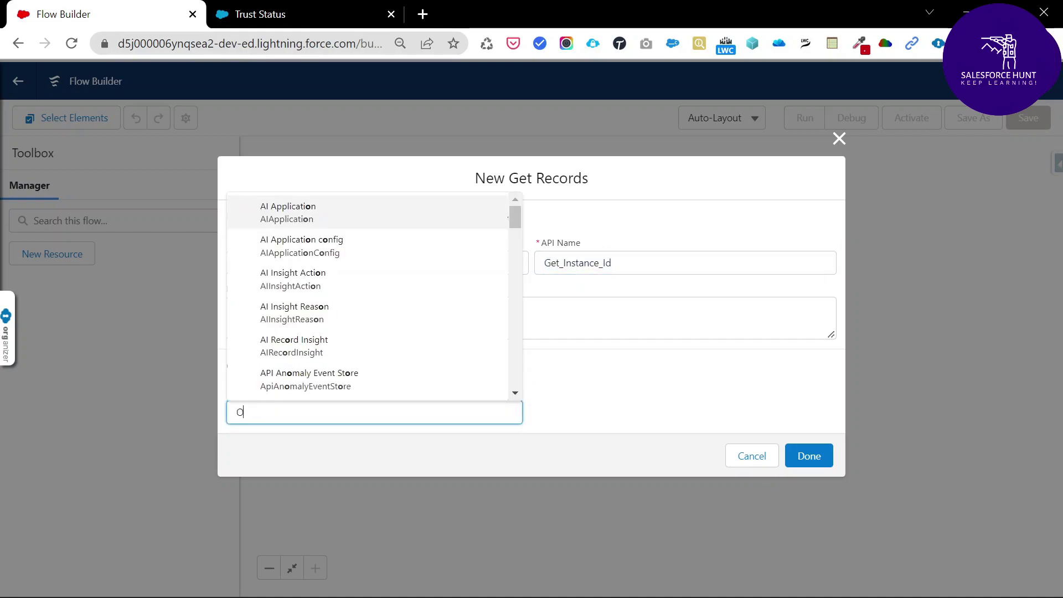
{"action": "left_click", "coordinate": [304, 348]}
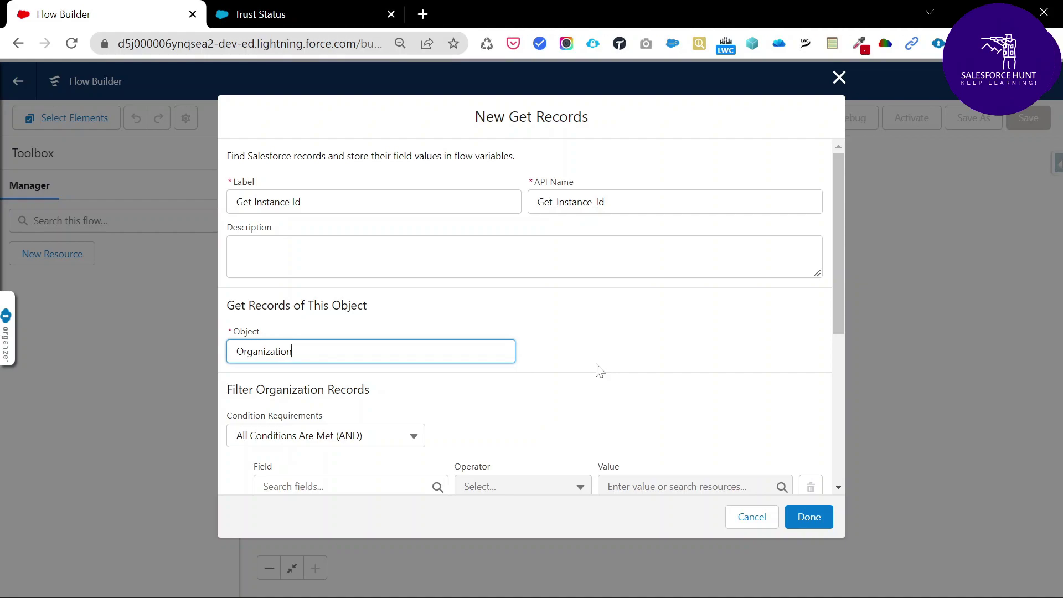
Filter the Organization records by the condition Id Equals {!$Organization.Id}, and finish the Get Records element
{"action": "scroll", "coordinate": [566, 377], "scroll_direction": "down", "scroll_amount": 3}
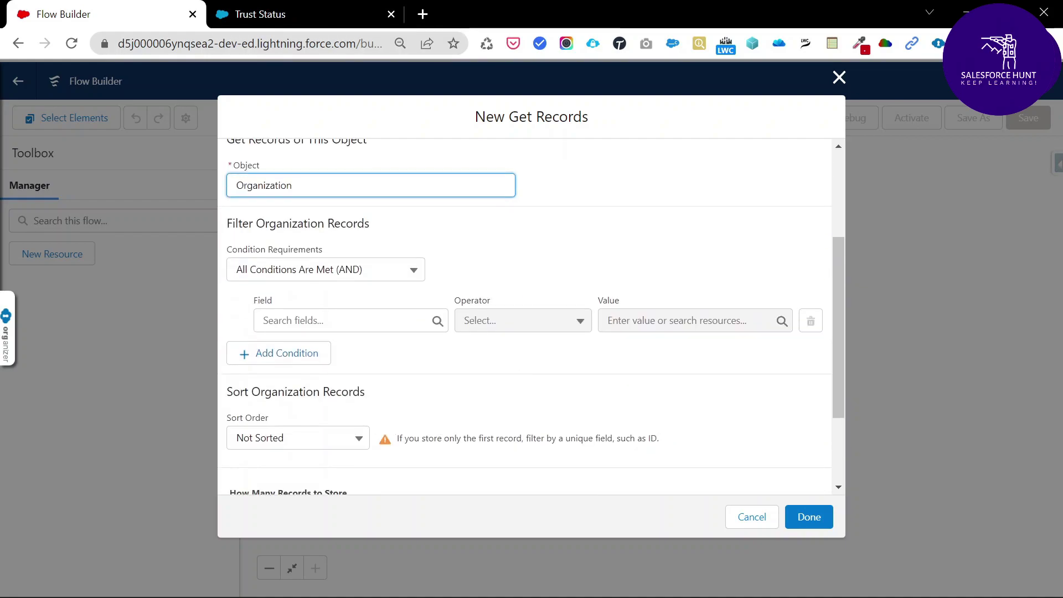
{"action": "left_click", "coordinate": [344, 319]}
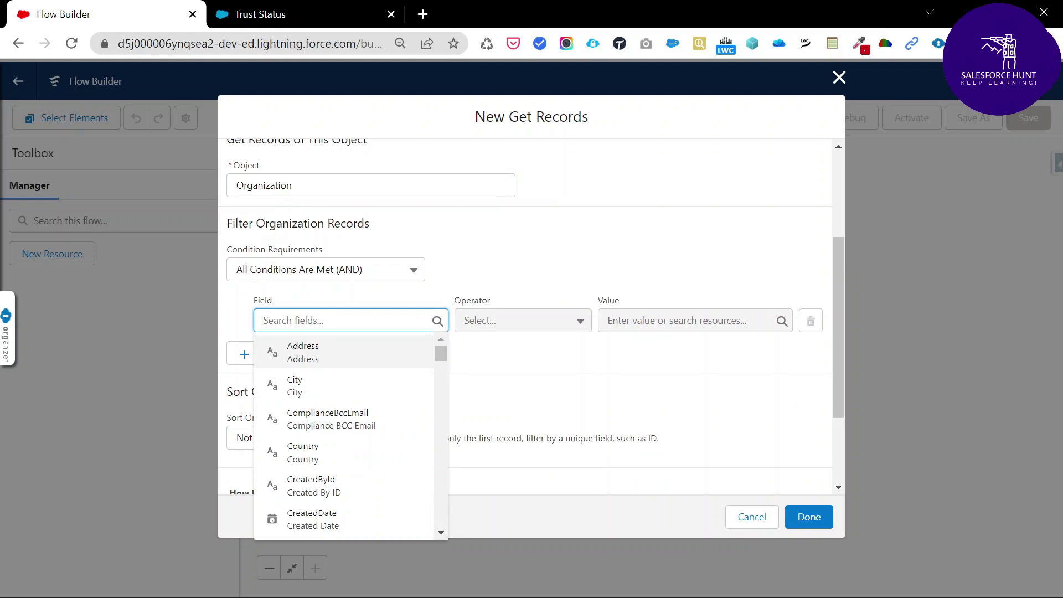
{"action": "type", "text": "Id"}
{"action": "left_click", "coordinate": [310, 416]}
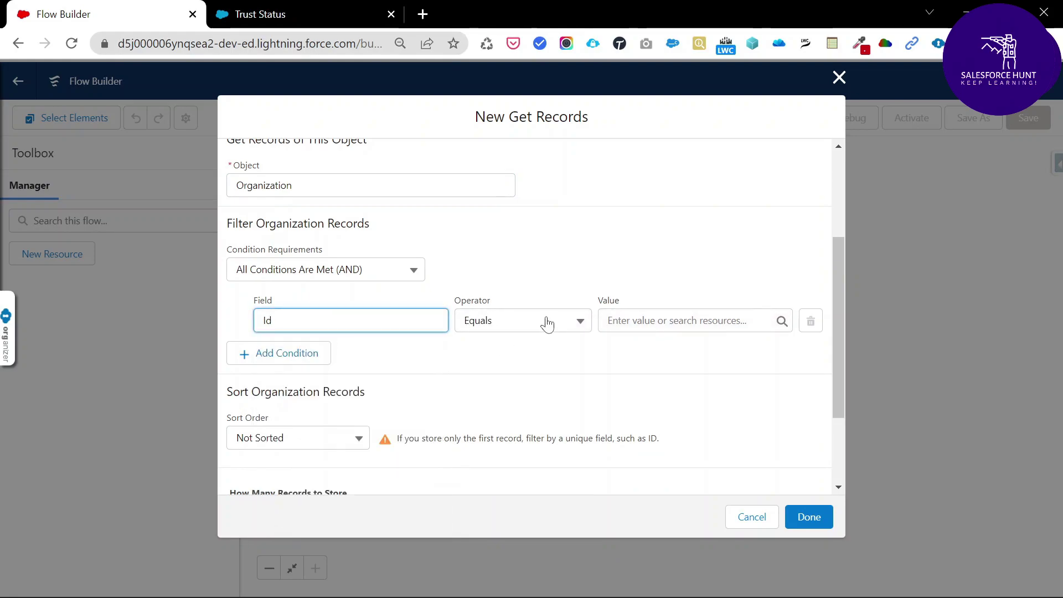
{"action": "left_click", "coordinate": [680, 321]}
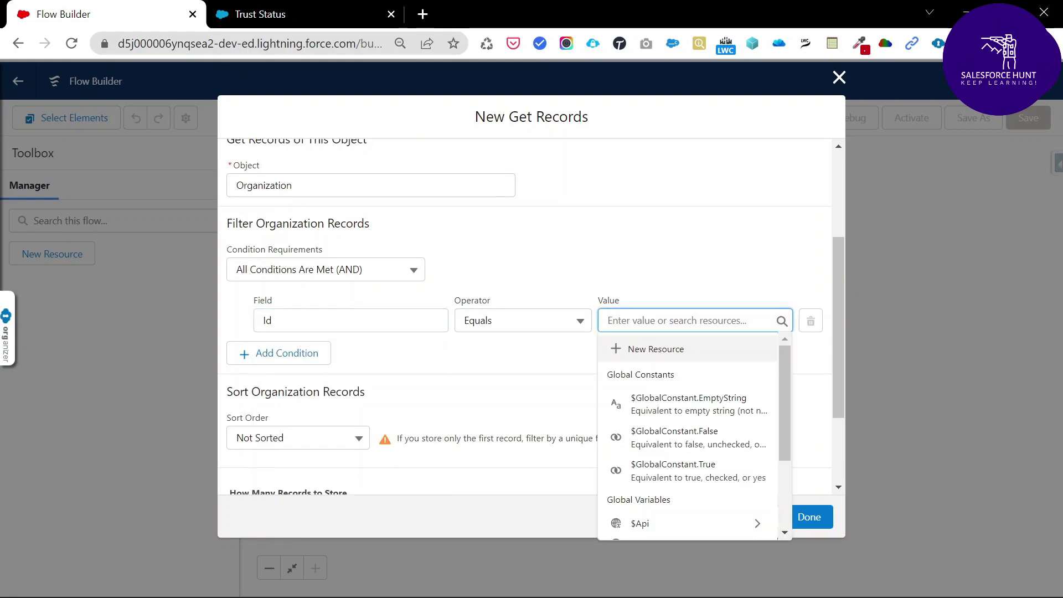
{"action": "type", "text": "Or"}
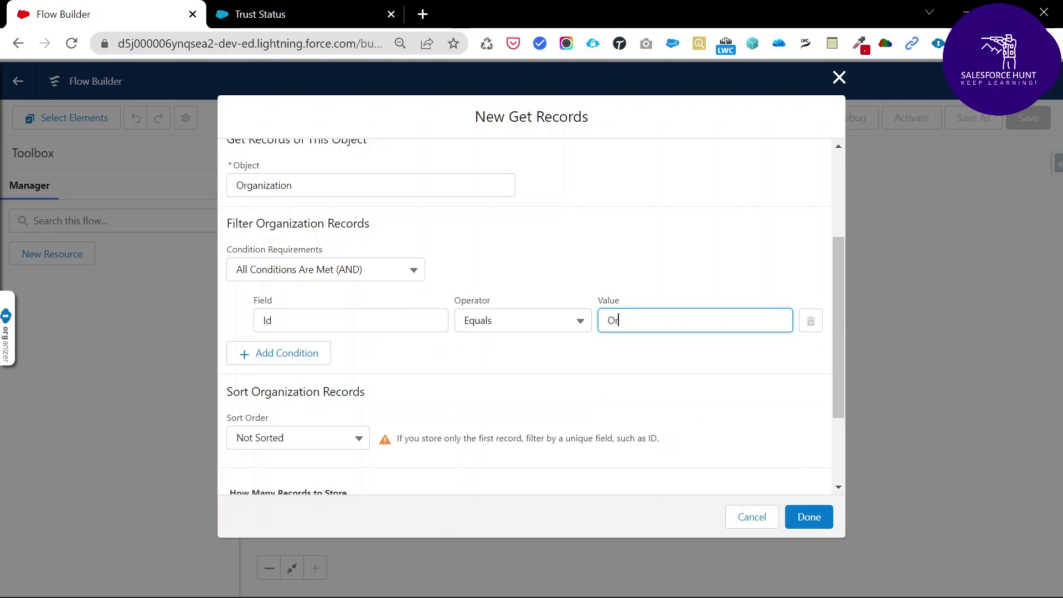
{"action": "type", "text": "g"}
{"action": "left_click", "coordinate": [675, 381]}
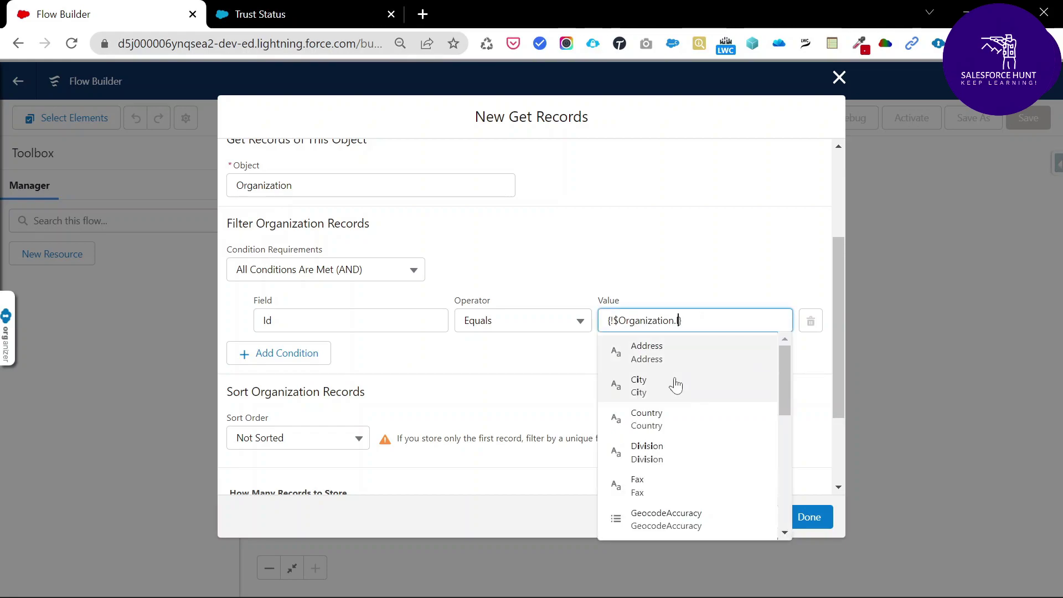
{"action": "type", "text": "Id"}
{"action": "left_click", "coordinate": [672, 358]}
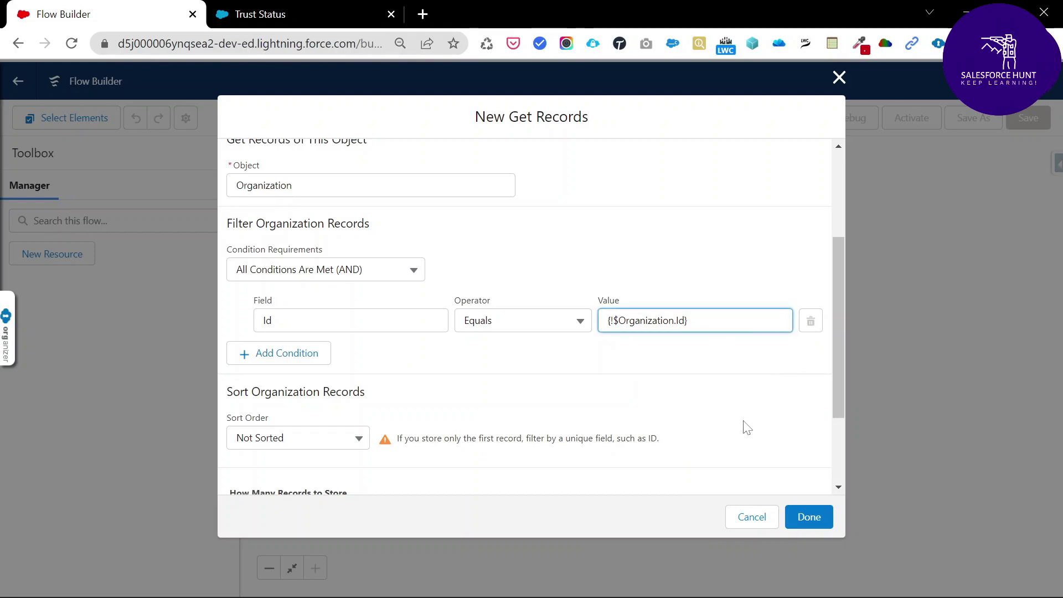
{"action": "left_click", "coordinate": [809, 517]}
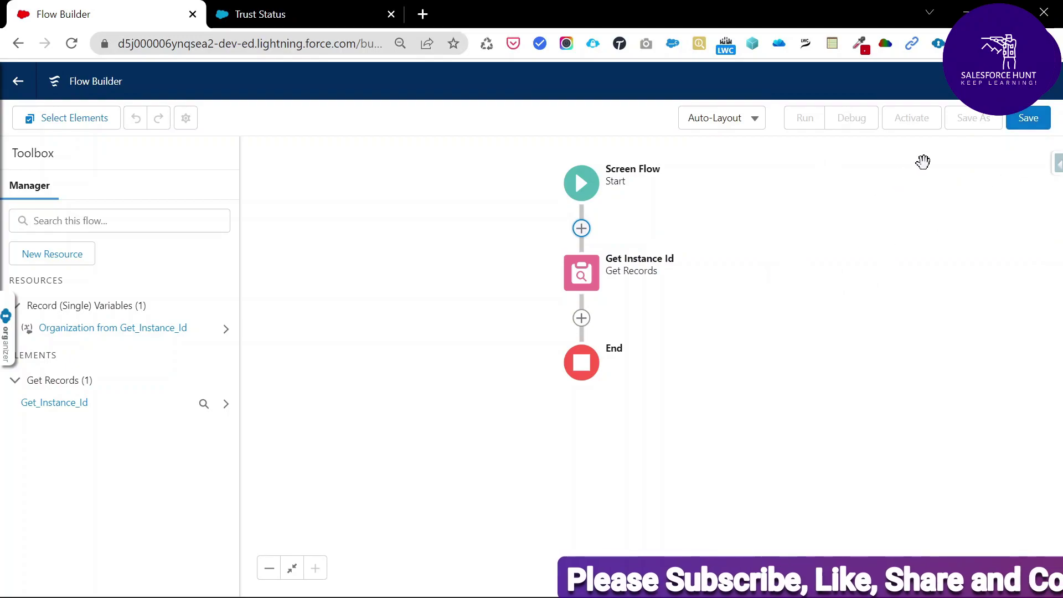
Save the flow with the label Get Server Details
{"action": "left_click", "coordinate": [1028, 120]}
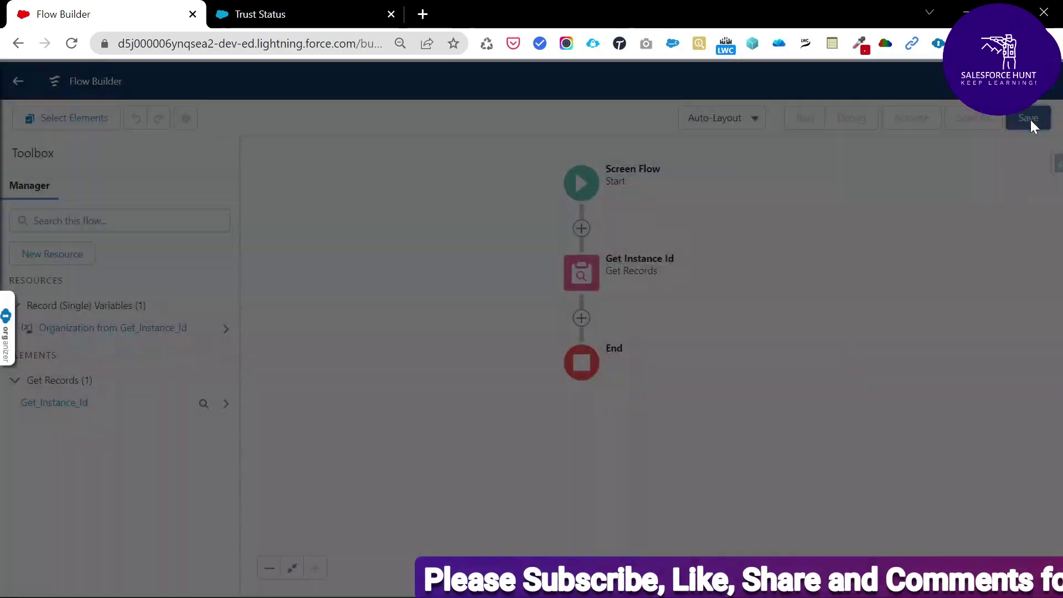
{"action": "type", "text": "Get Server"}
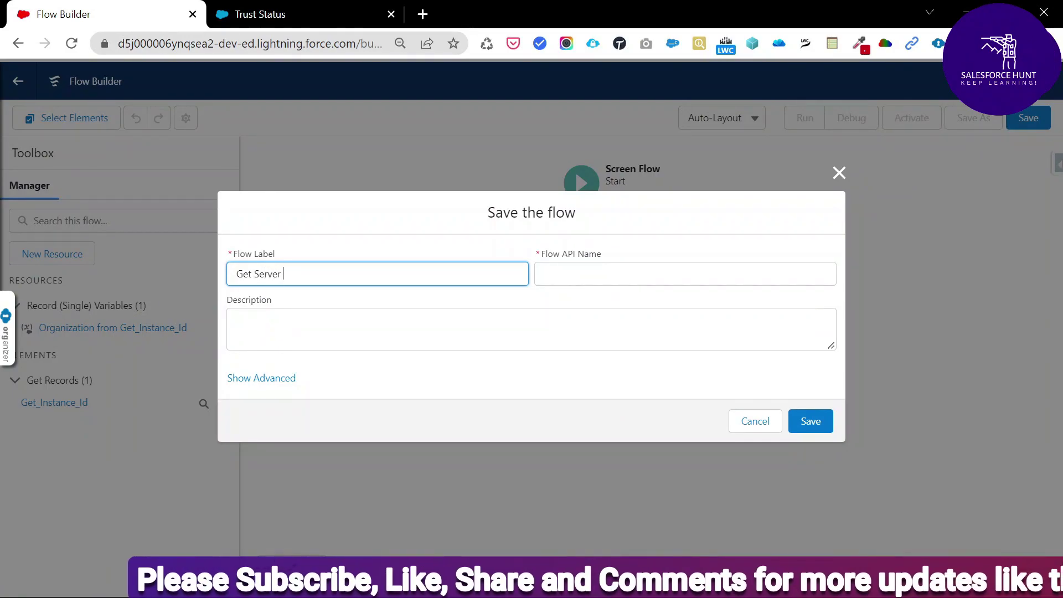
{"action": "type", "text": " Details"}
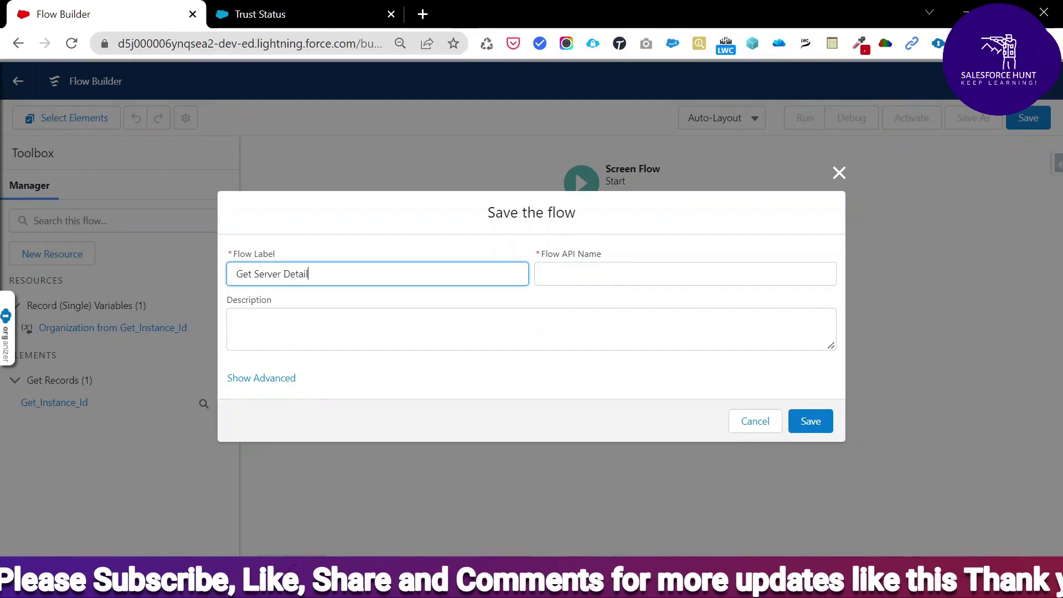
{"action": "key", "text": "Tab"}
{"action": "left_click", "coordinate": [812, 421]}
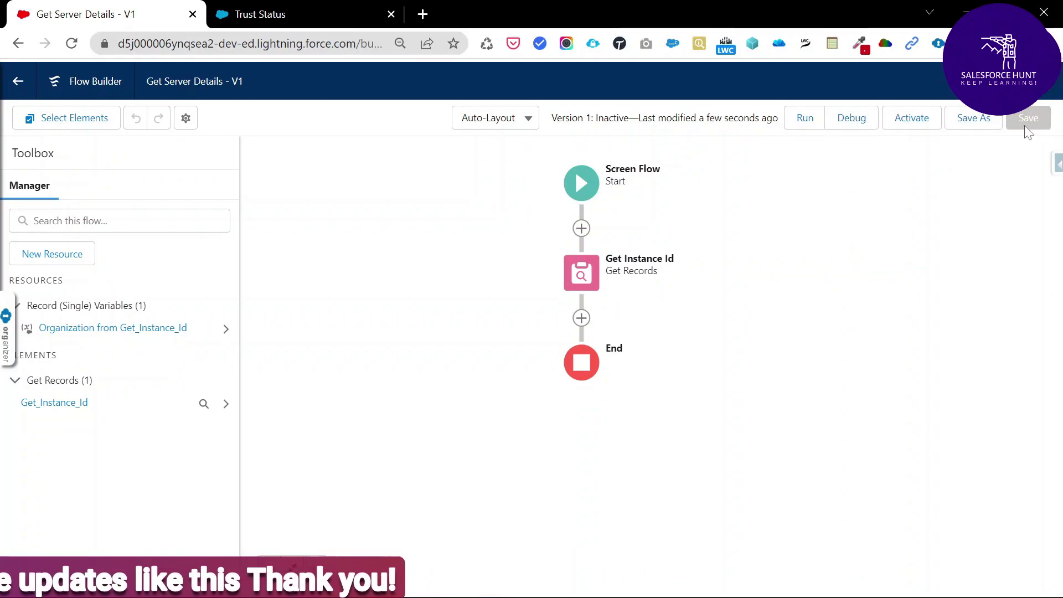
Debug the flow with the default options, examine the Get Records result and organization ID in the debug details, and return to Flow Builder
{"action": "left_click", "coordinate": [851, 118]}
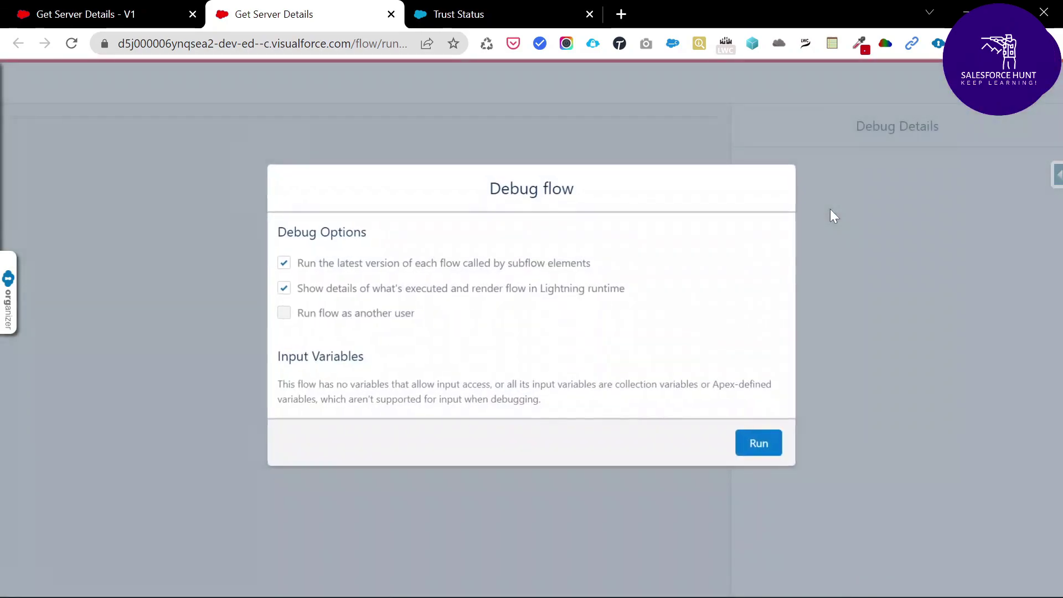
{"action": "mouse_move", "coordinate": [637, 287]}
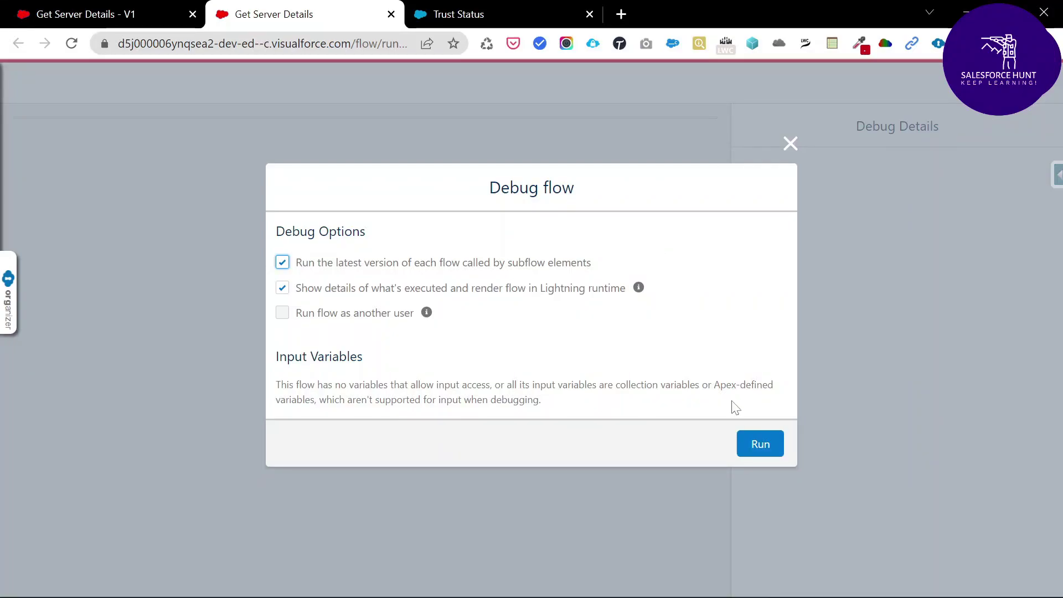
{"action": "left_click", "coordinate": [760, 445]}
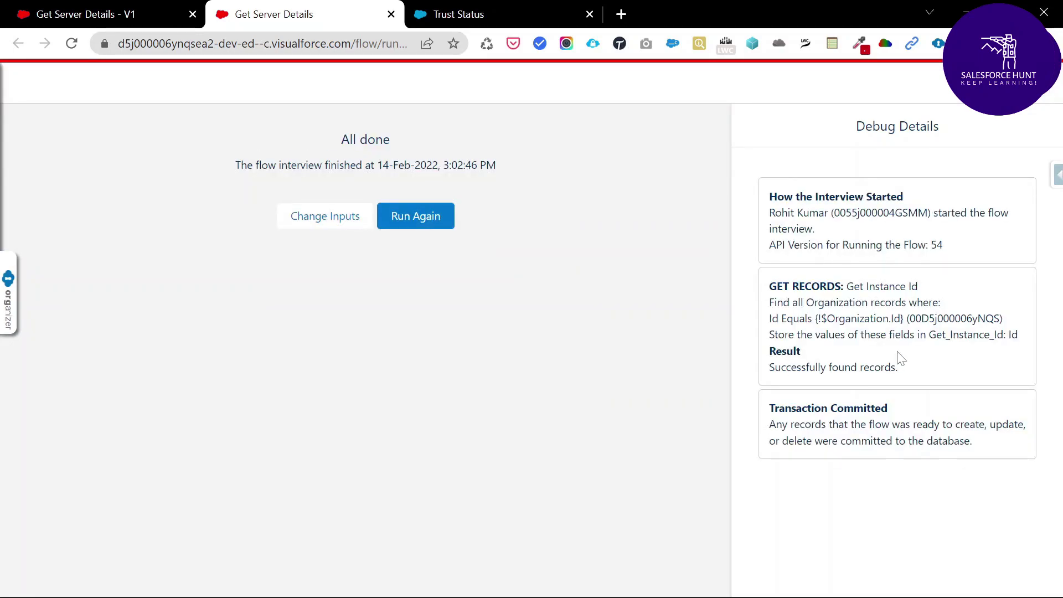
{"action": "left_click_drag", "start_coordinate": [769, 367], "coordinate": [897, 367]}
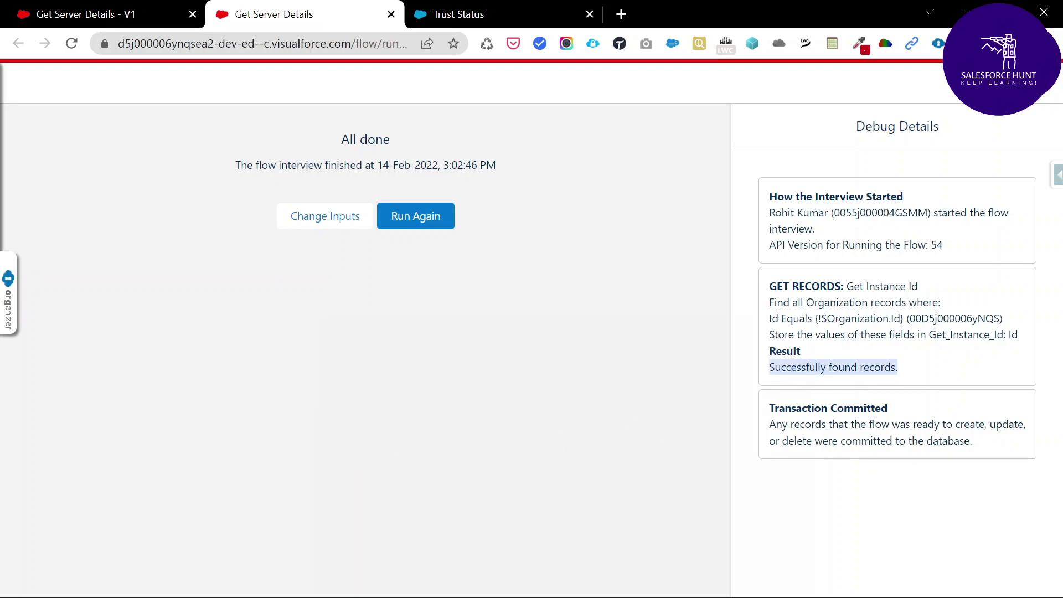
{"action": "double_click", "coordinate": [951, 320]}
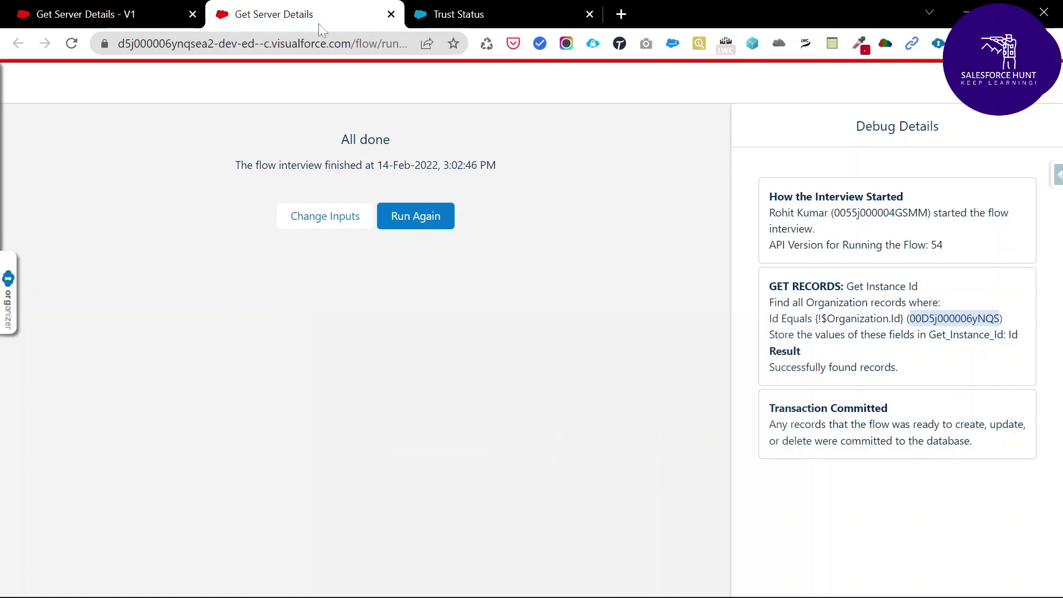
{"action": "left_click", "coordinate": [113, 10]}
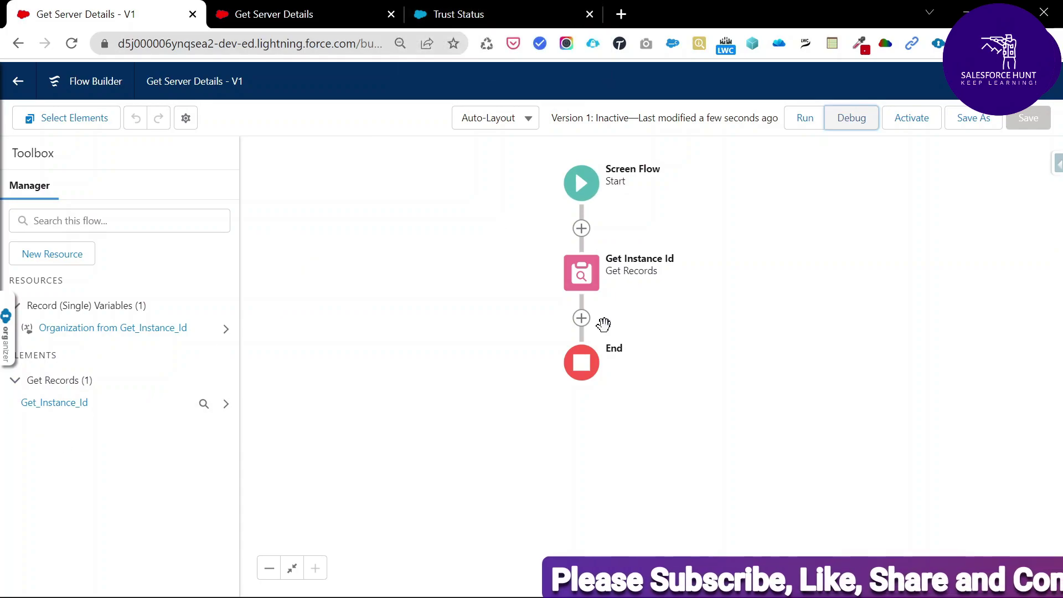
Add a Screen element after the Get Instance Id element and browse its components to the Display section
{"action": "left_click", "coordinate": [581, 319]}
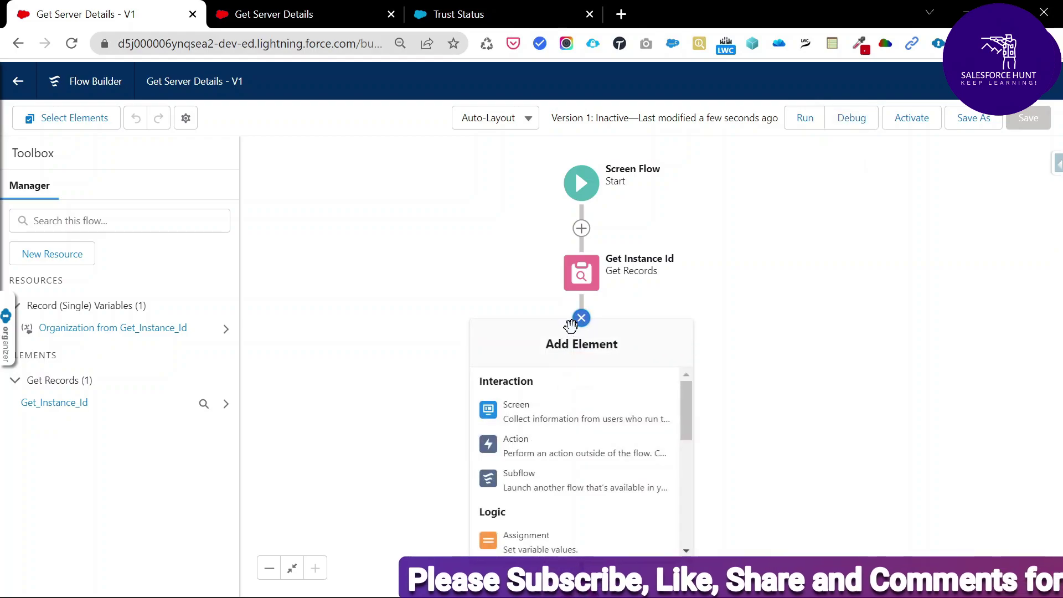
{"action": "scroll", "coordinate": [587, 410], "scroll_direction": "down", "scroll_amount": 4}
{"action": "scroll", "coordinate": [589, 437], "scroll_direction": "up", "scroll_amount": 1}
{"action": "scroll", "coordinate": [587, 448], "scroll_direction": "up", "scroll_amount": 4}
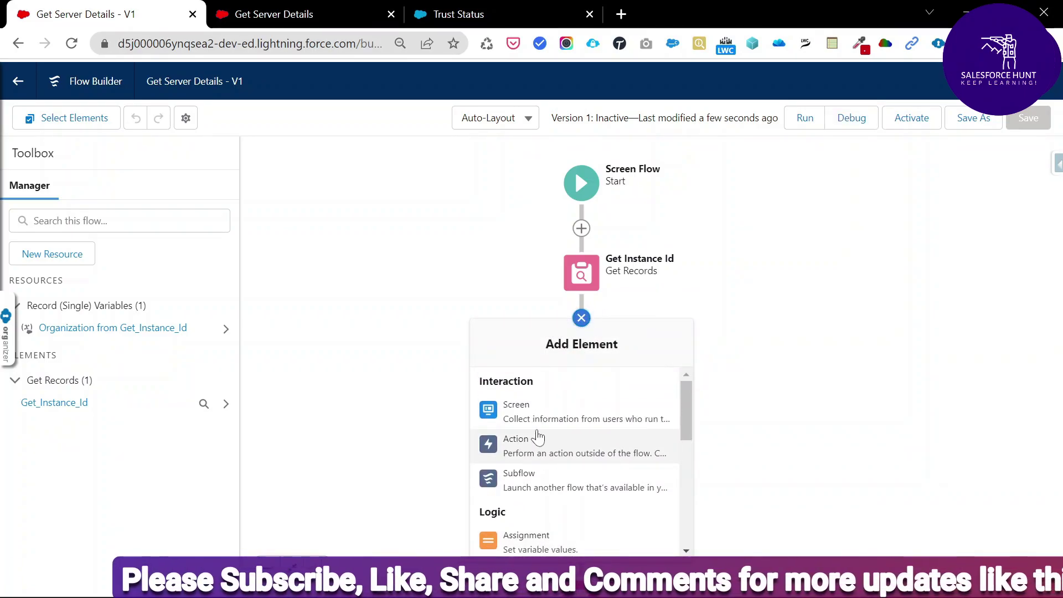
{"action": "left_click", "coordinate": [540, 413]}
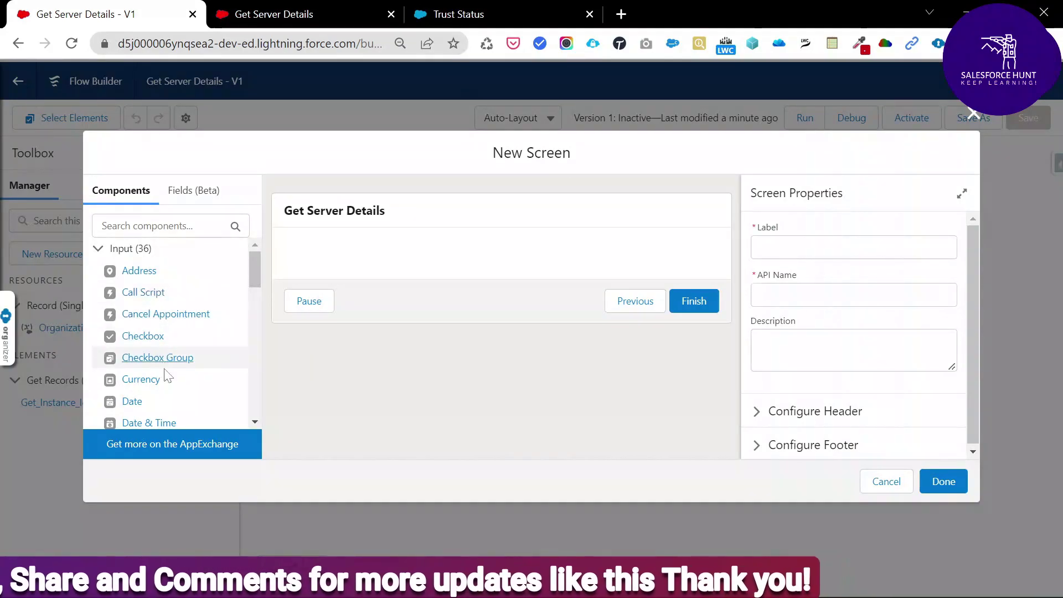
{"action": "scroll", "coordinate": [166, 388], "scroll_direction": "down", "scroll_amount": 10}
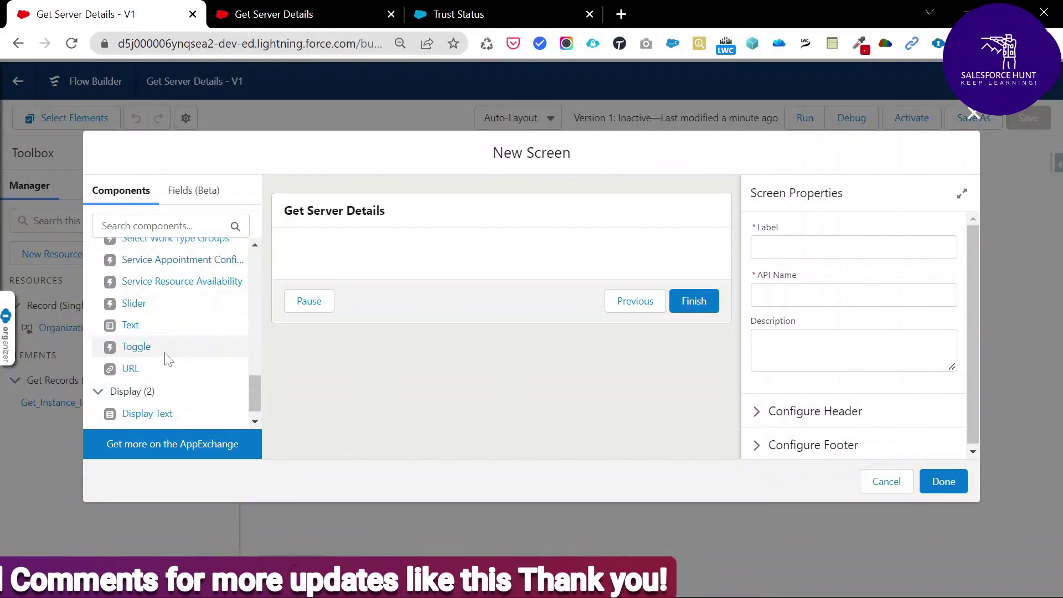
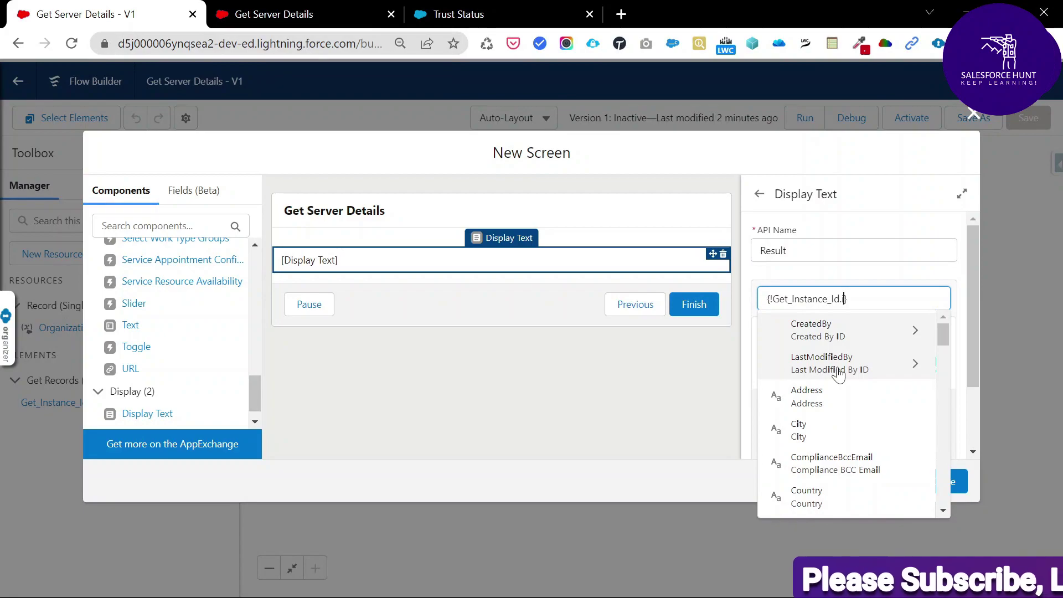
Insert the InstanceName field of Get_Instance_Id into the body of the Result display text
{"action": "type", "text": "ns"}
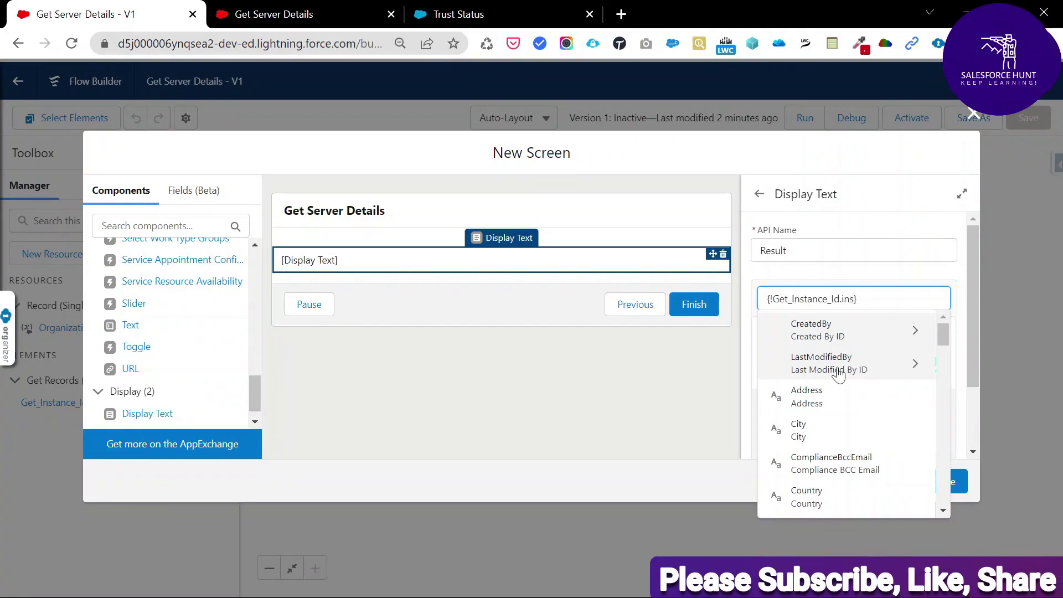
{"action": "type", "text": "tance"}
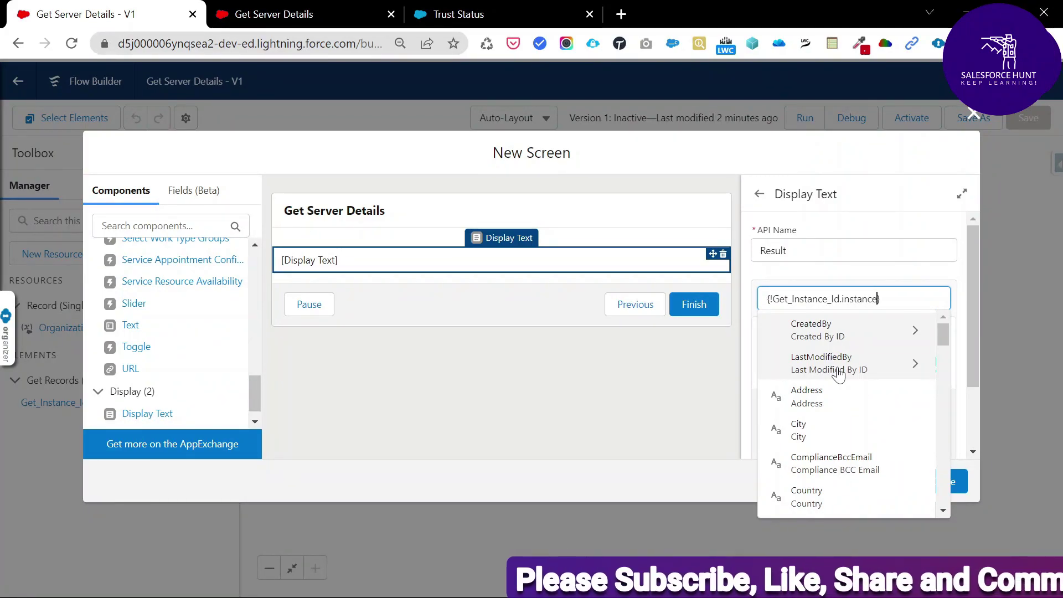
{"action": "type", "text": "Name"}
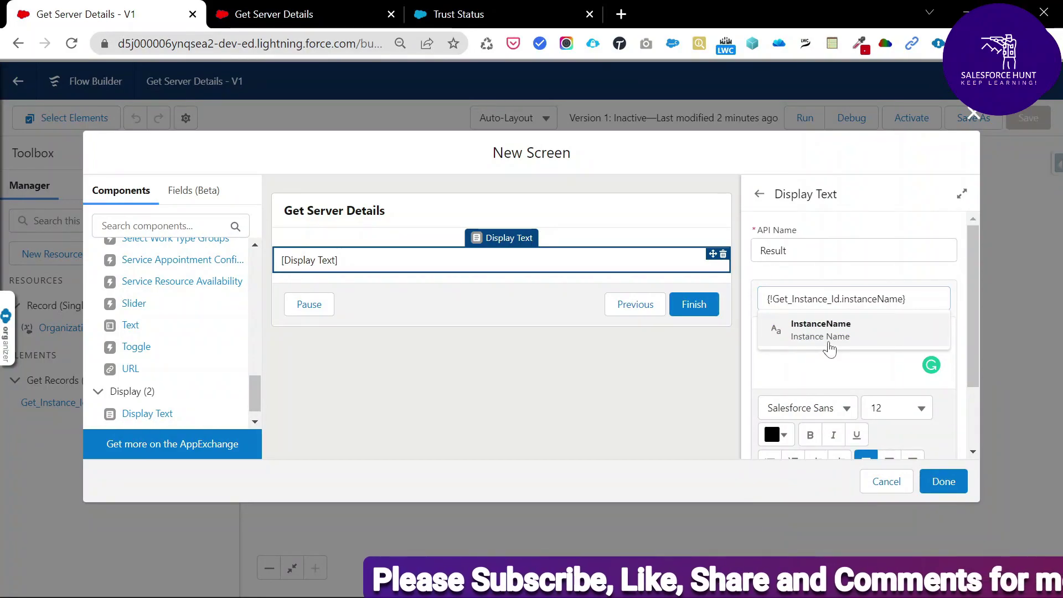
{"action": "left_click", "coordinate": [829, 346]}
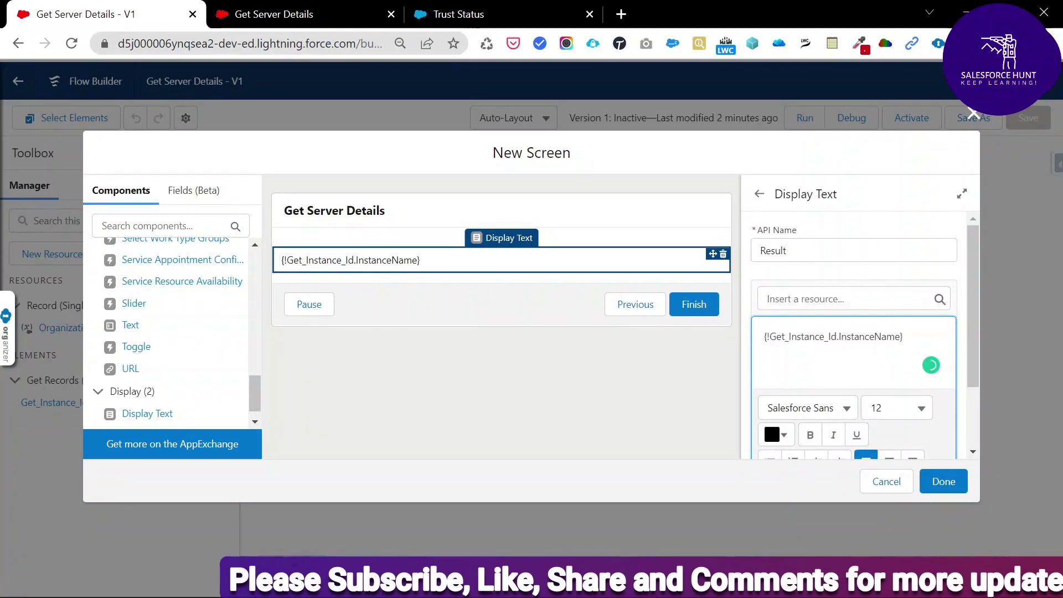
{"action": "left_click_drag", "start_coordinate": [902, 336], "coordinate": [769, 336]}
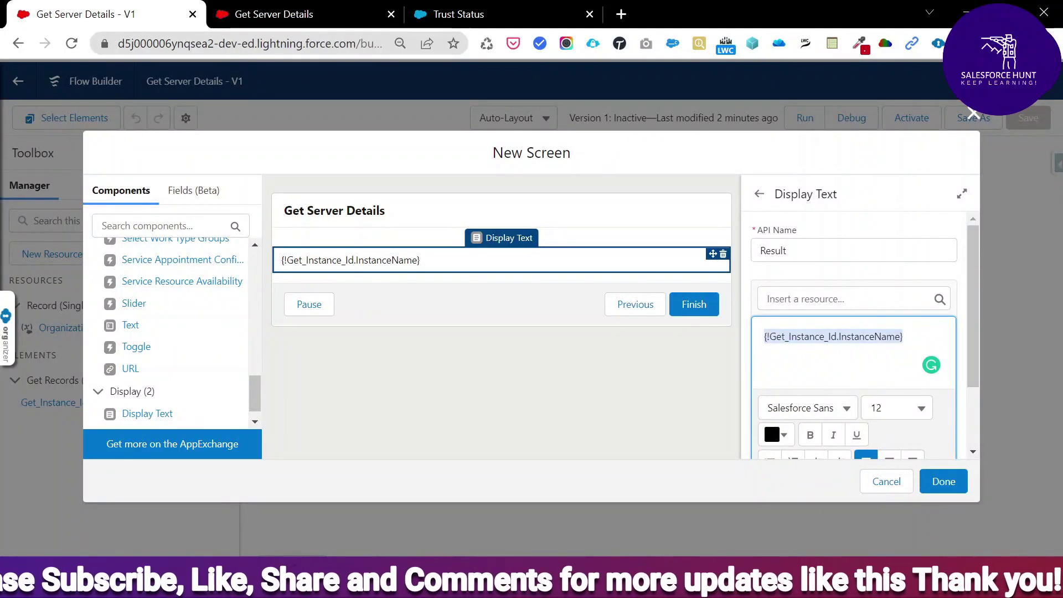
{"action": "left_click", "coordinate": [769, 336]}
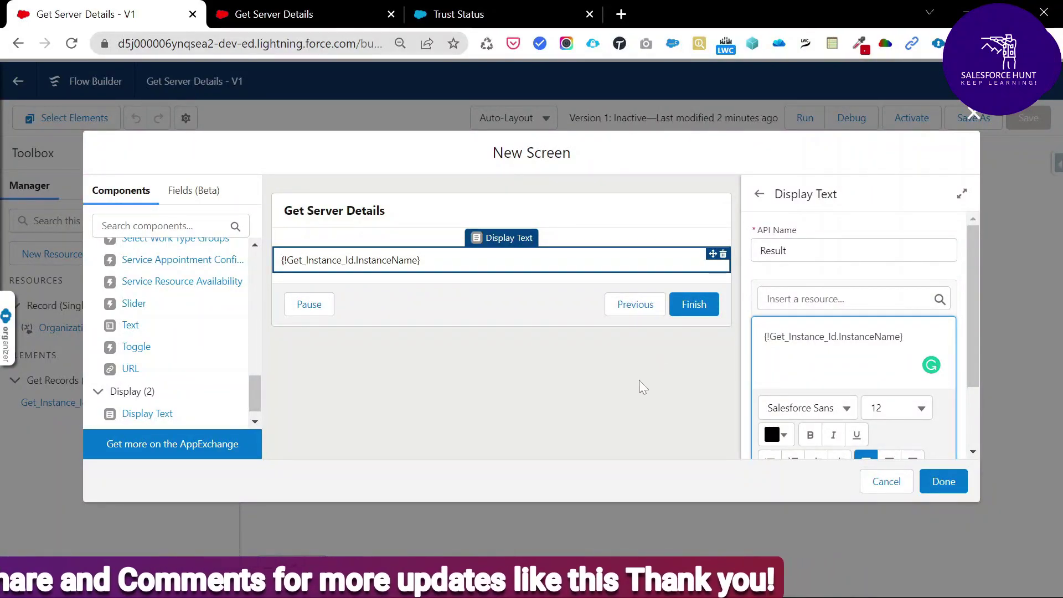
Look at the Trust Status page of instance AP27, and return to the screen being edited in Flow Builder
{"action": "left_click", "coordinate": [332, 11]}
{"action": "left_click", "coordinate": [509, 8]}
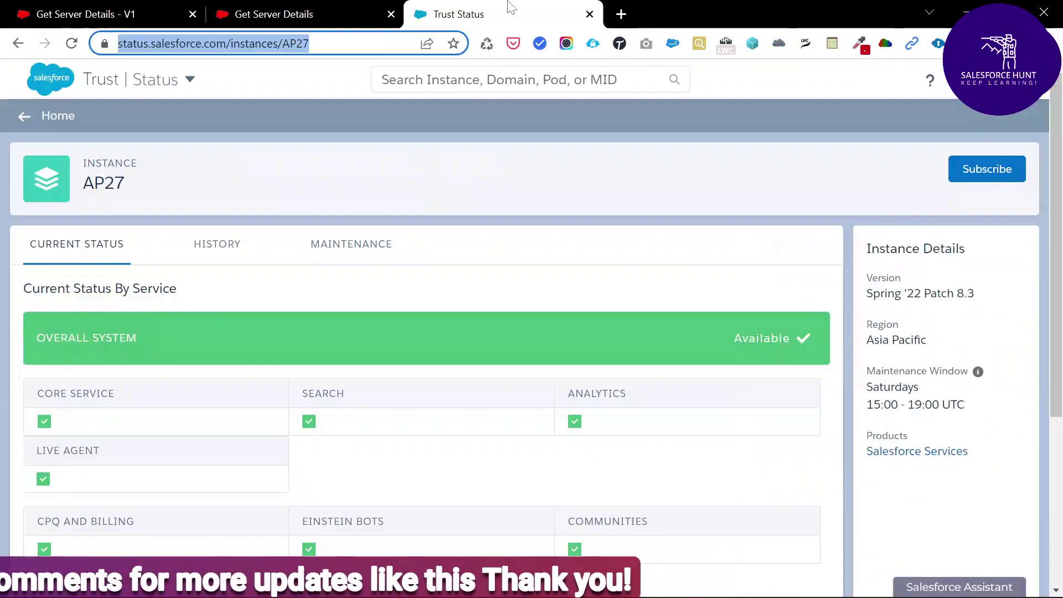
{"action": "left_click", "coordinate": [83, 14]}
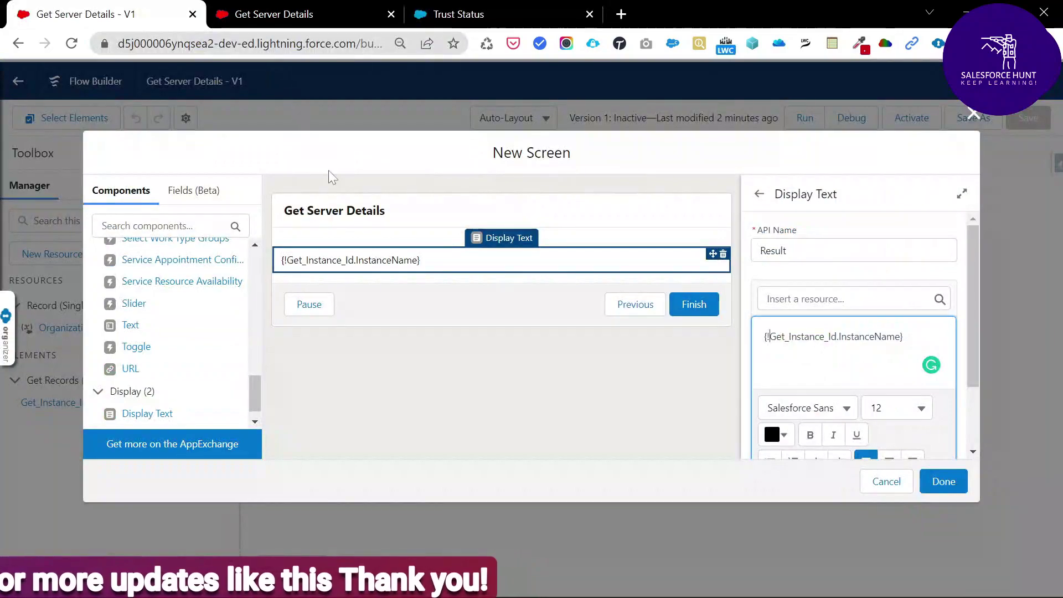
Open the Developer Console from the org's Flows page, maximize it, dismiss the deleted-log notice, and close the ContructorDemo class
{"action": "right_click", "coordinate": [113, 12]}
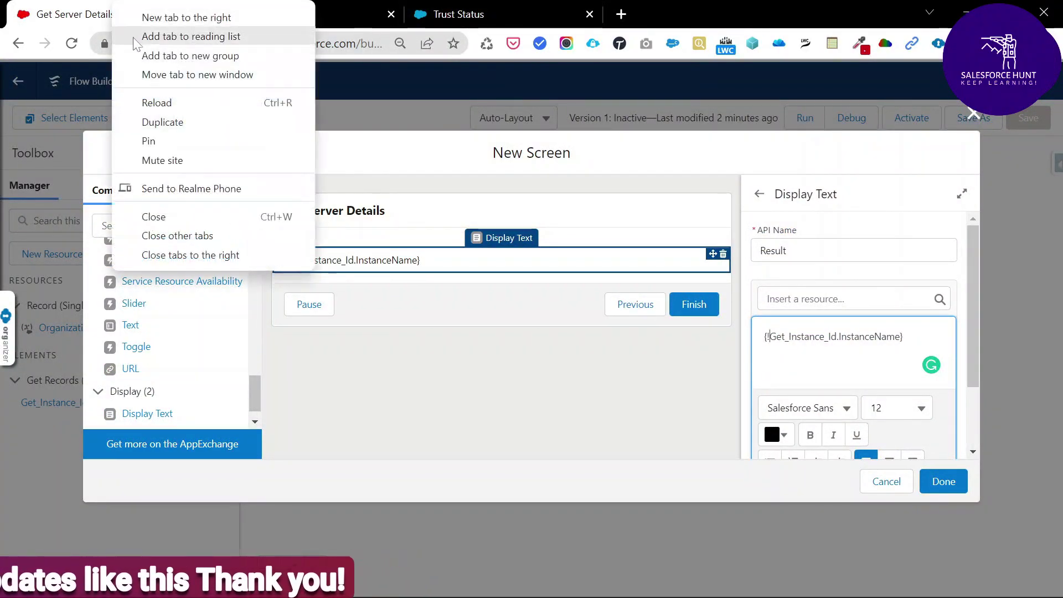
{"action": "key", "text": "Escape"}
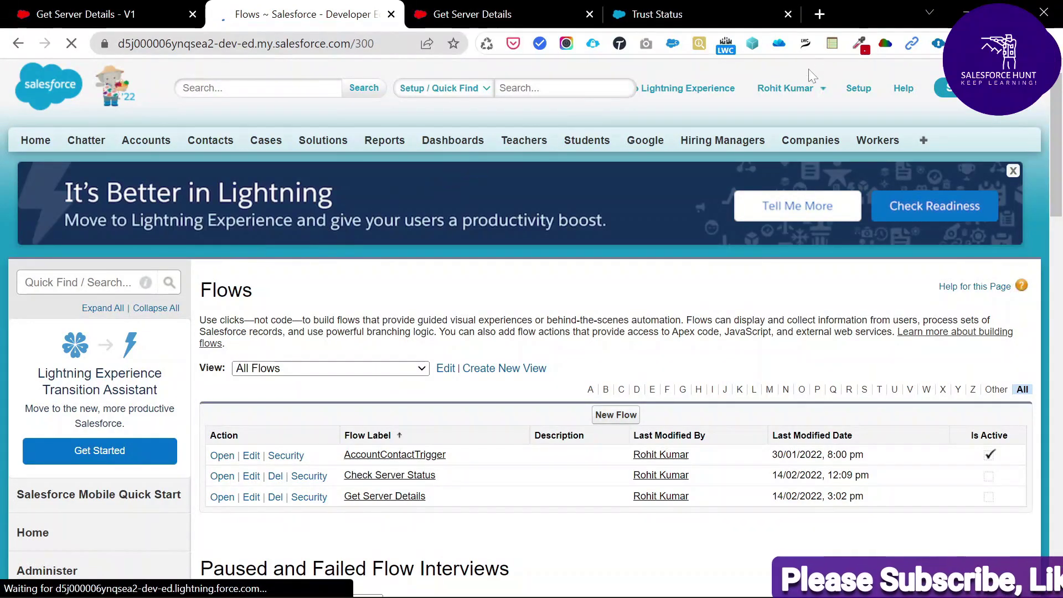
{"action": "left_click", "coordinate": [793, 89]}
{"action": "left_click", "coordinate": [741, 163]}
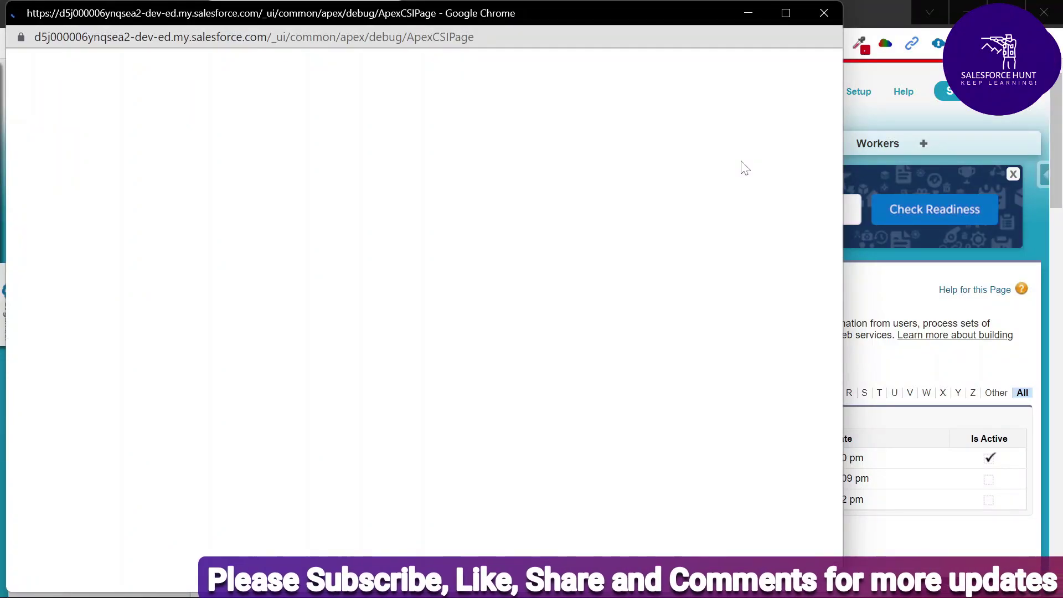
{"action": "left_click_drag", "start_coordinate": [592, 11], "coordinate": [702, 11]}
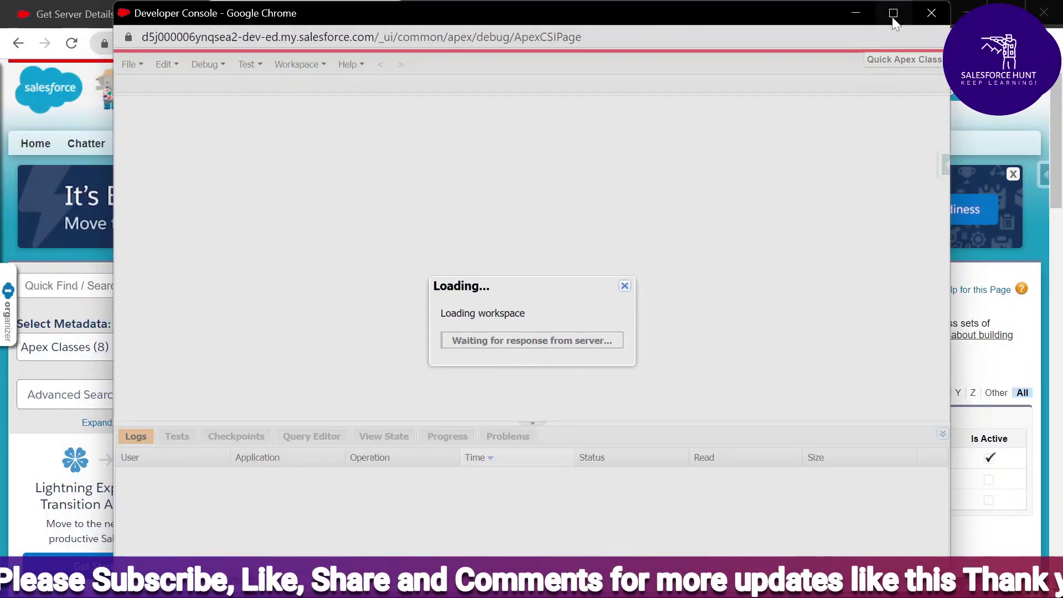
{"action": "left_click", "coordinate": [892, 13]}
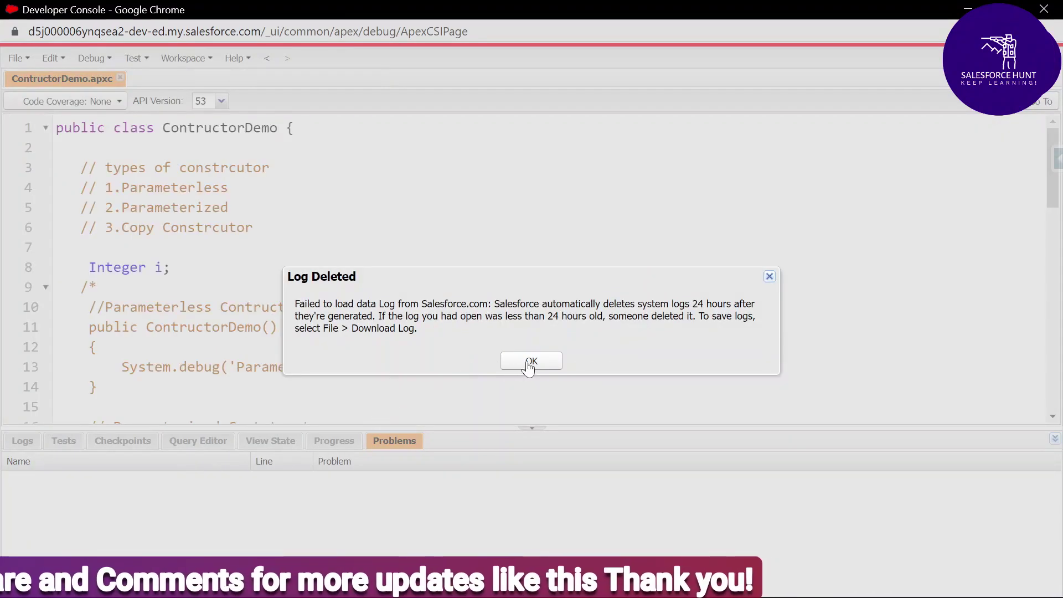
{"action": "left_click", "coordinate": [532, 361]}
{"action": "left_click", "coordinate": [116, 78]}
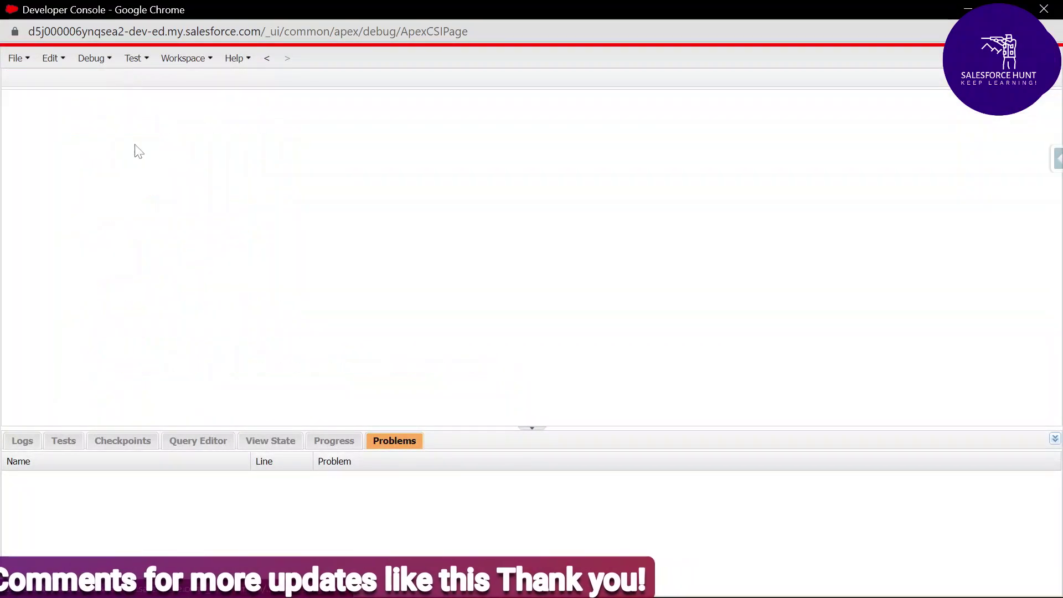
Write a query in the Query Editor selecting the id, name and instance fields from Organization
{"action": "left_click", "coordinate": [197, 441]}
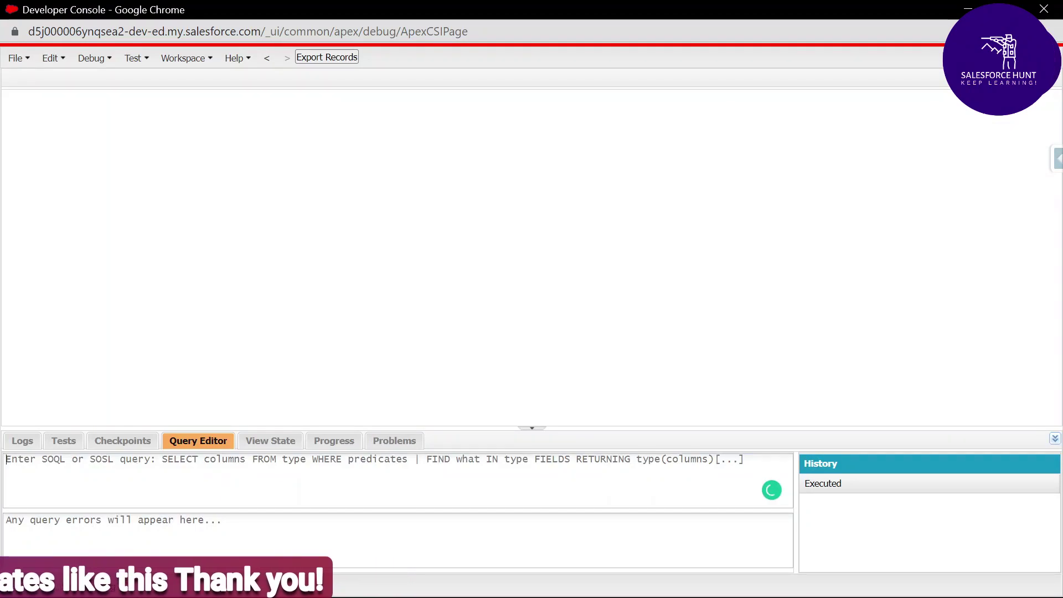
{"action": "type", "text": "Sele"}
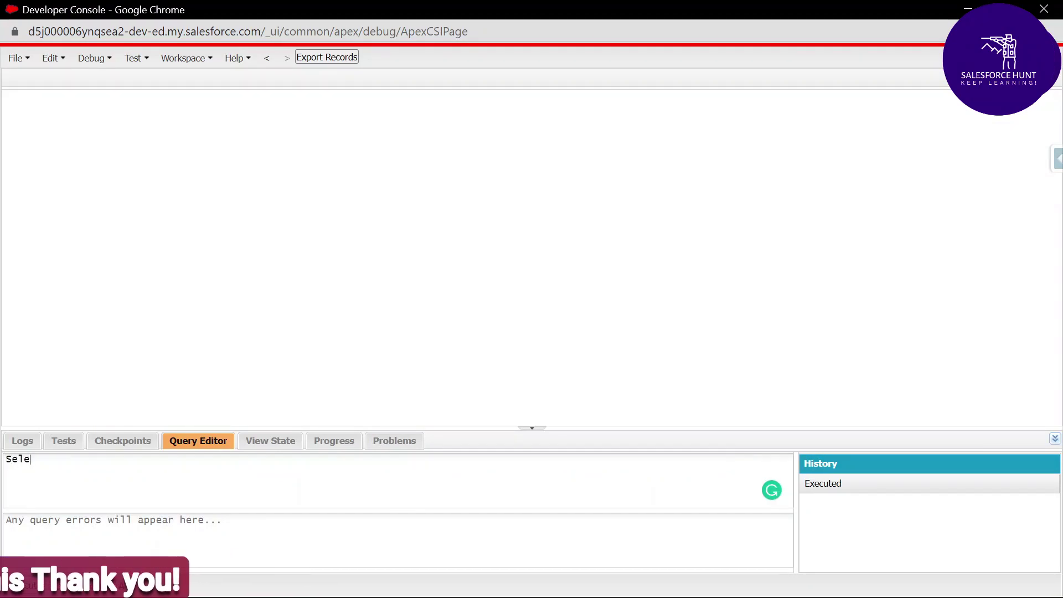
{"action": "type", "text": "ct id,n"}
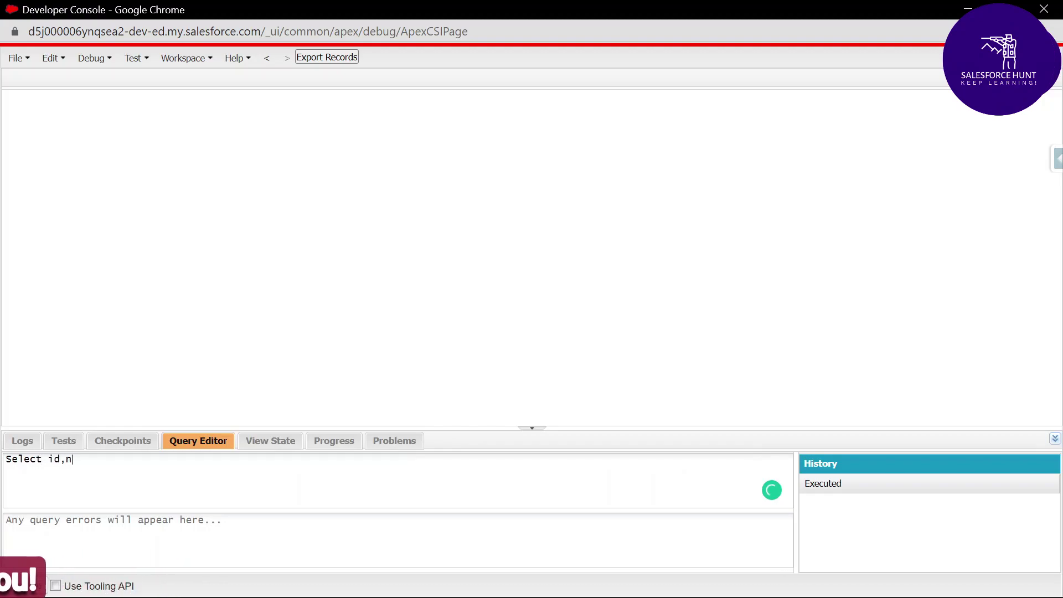
{"action": "type", "text": "ame from"}
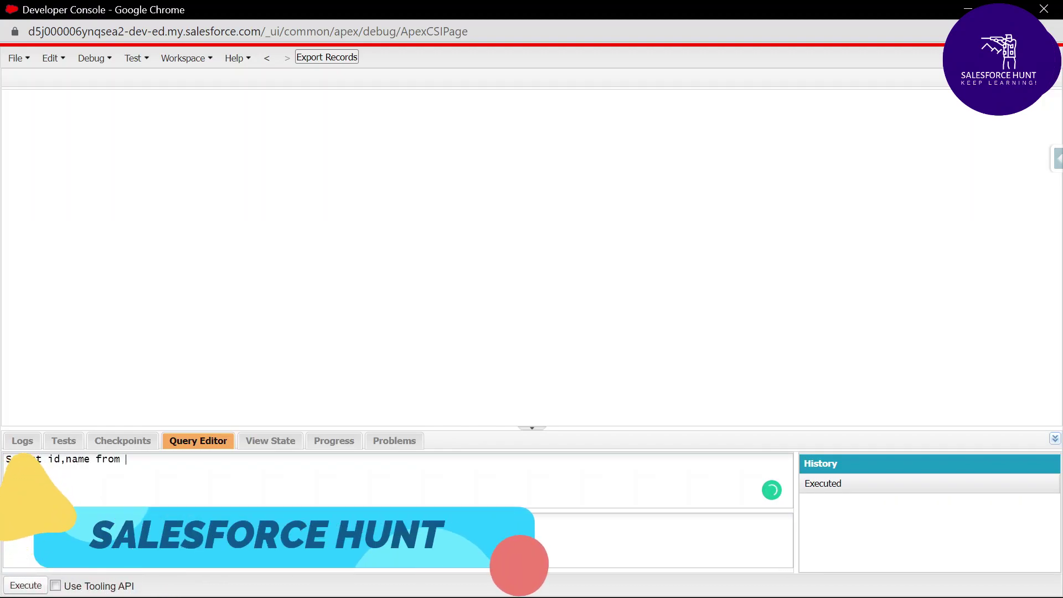
{"action": "type", "text": " Orga"}
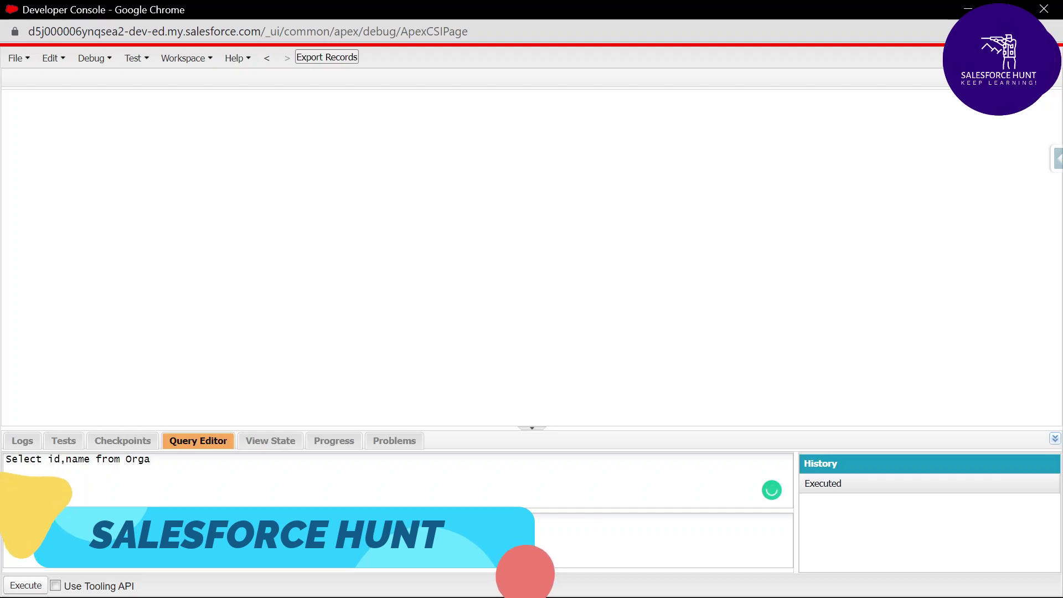
{"action": "type", "text": "nization"}
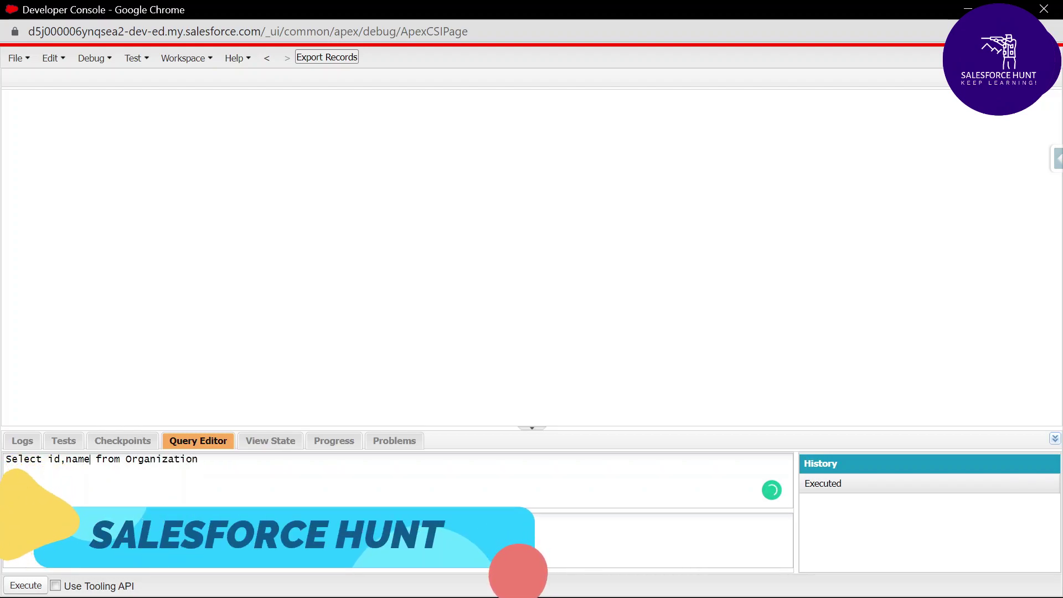
{"action": "type", "text": "instance"}
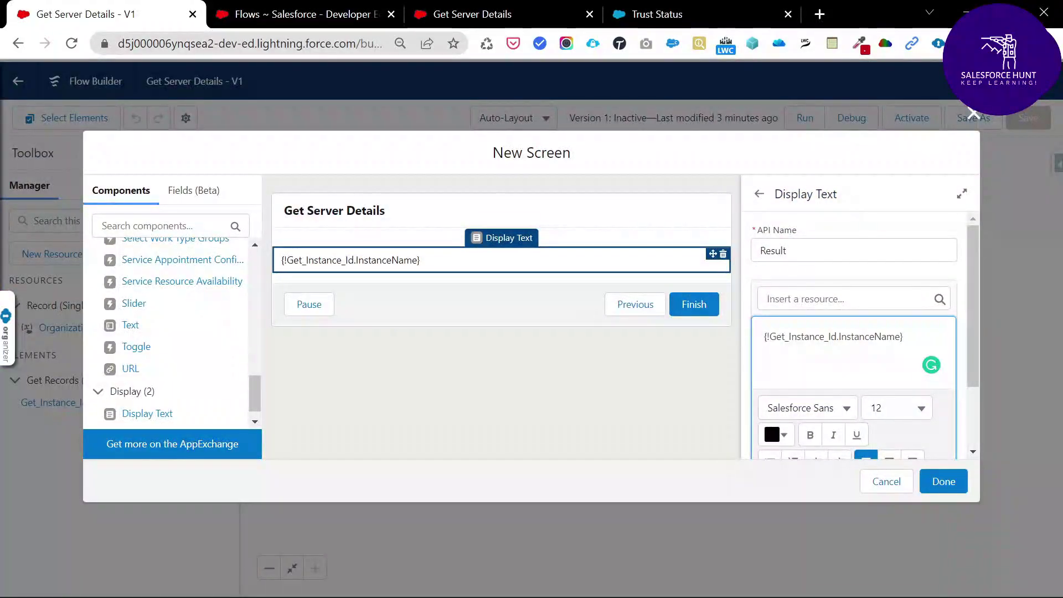
Add the word Click before the {!Get_Instance_Id.InstanceName} reference in the Result display text
{"action": "key", "text": "ctrl+shift+Left"}
{"action": "key", "text": "ctrl+shift+Left"}
{"action": "key", "text": "ctrl+shift+Left"}
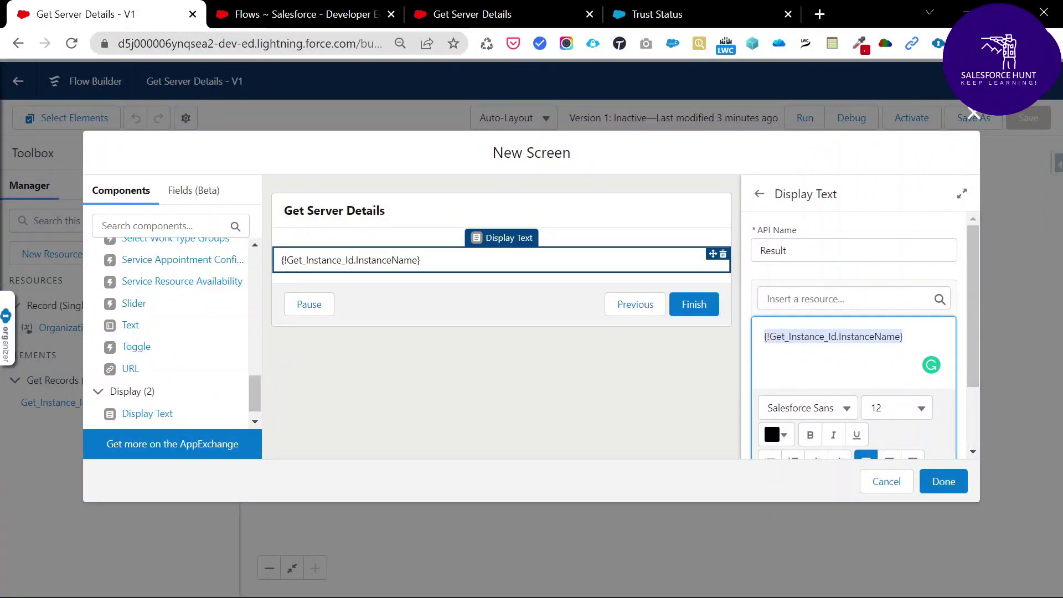
{"action": "key", "text": "Left"}
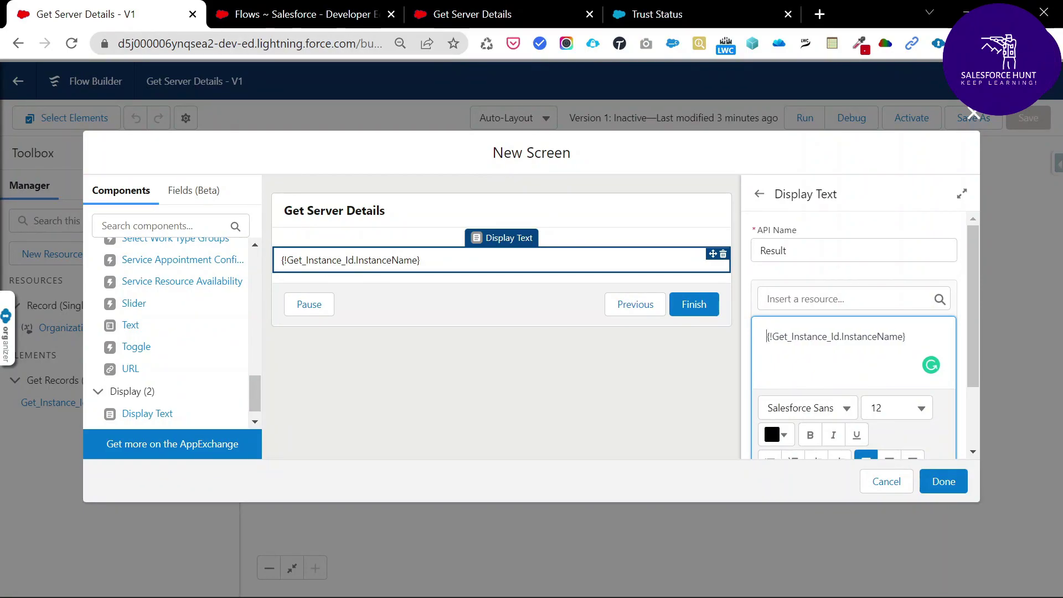
{"action": "type", "text": "Click"}
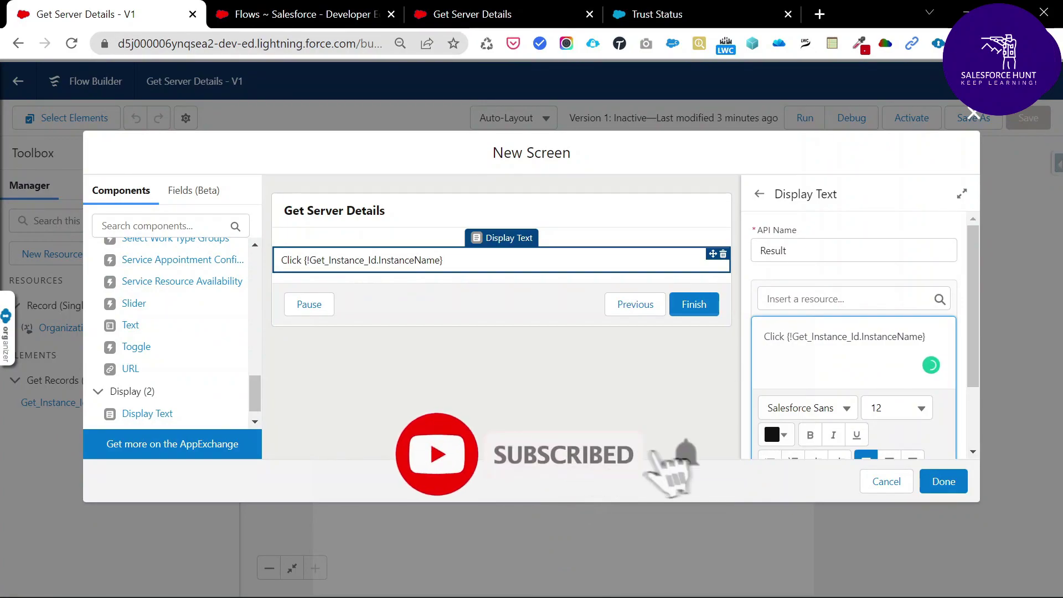
Cut the {!Get_Instance_Id.InstanceName} reference from the display text and paste it on line 4 of the Notepad++ note, below the status URL
{"action": "key", "text": "ctrl+shift+Right"}
{"action": "key", "text": "ctrl+shift+Right"}
{"action": "key", "text": "ctrl+x"}
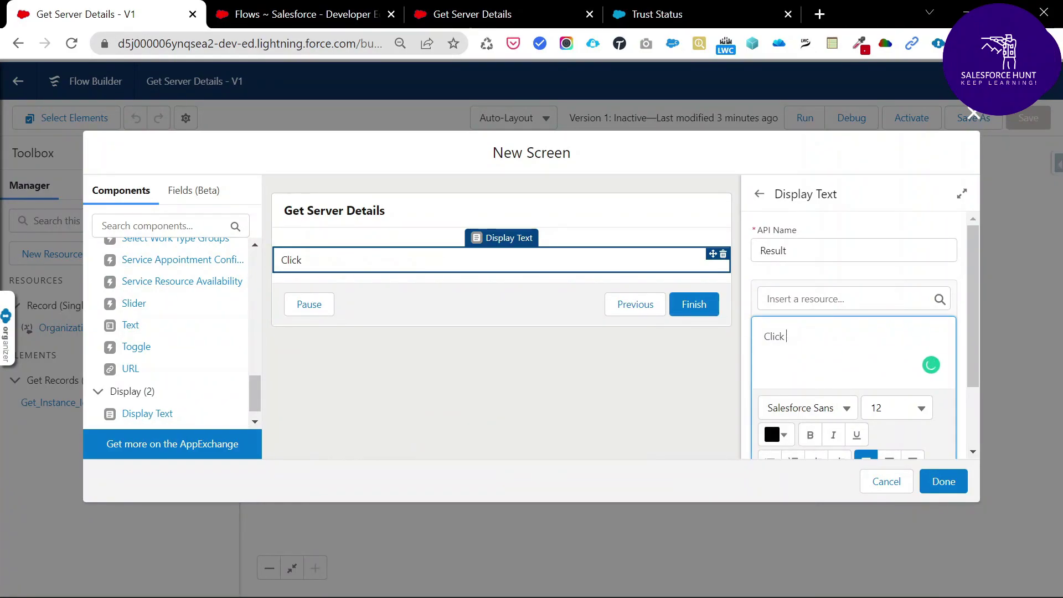
{"action": "key", "text": "alt+Tab"}
{"action": "key", "text": "alt+Tab"}
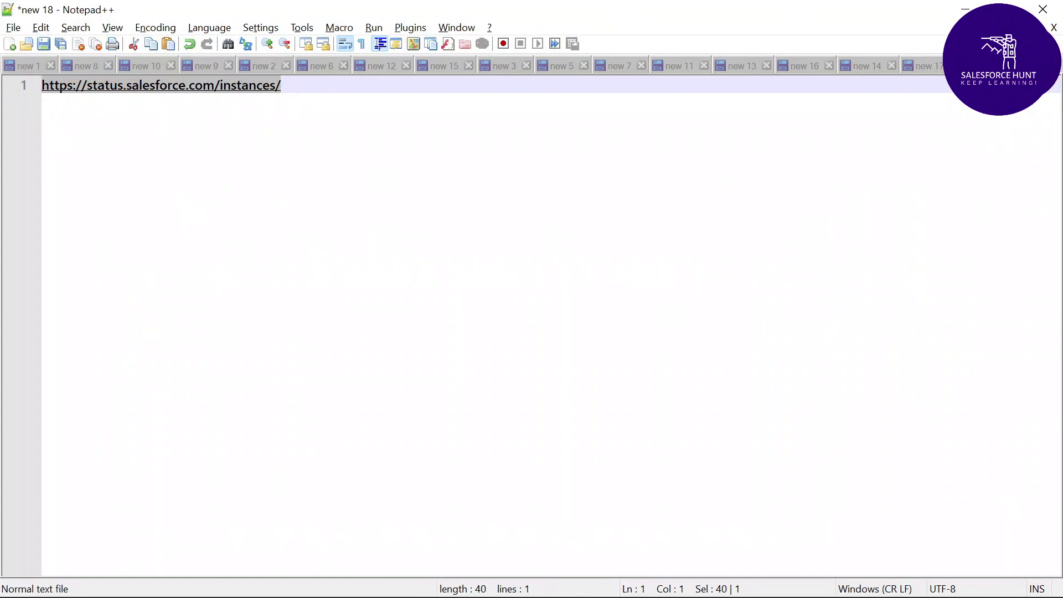
{"action": "left_click", "coordinate": [281, 85]}
{"action": "key", "text": "Return"}
{"action": "key", "text": "Return"}
{"action": "key", "text": "Return"}
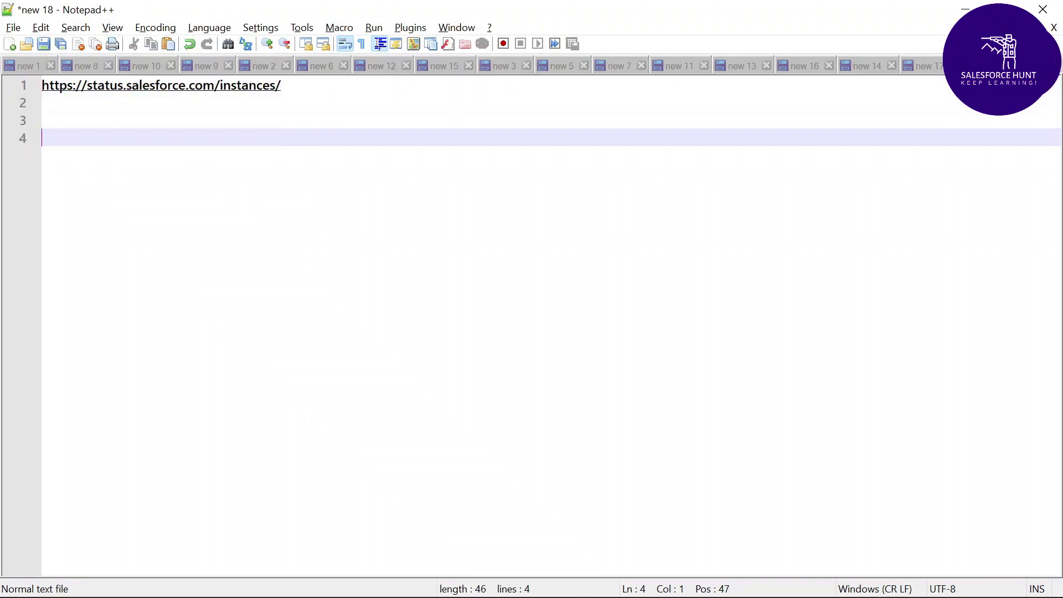
{"action": "key", "text": "ctrl+v"}
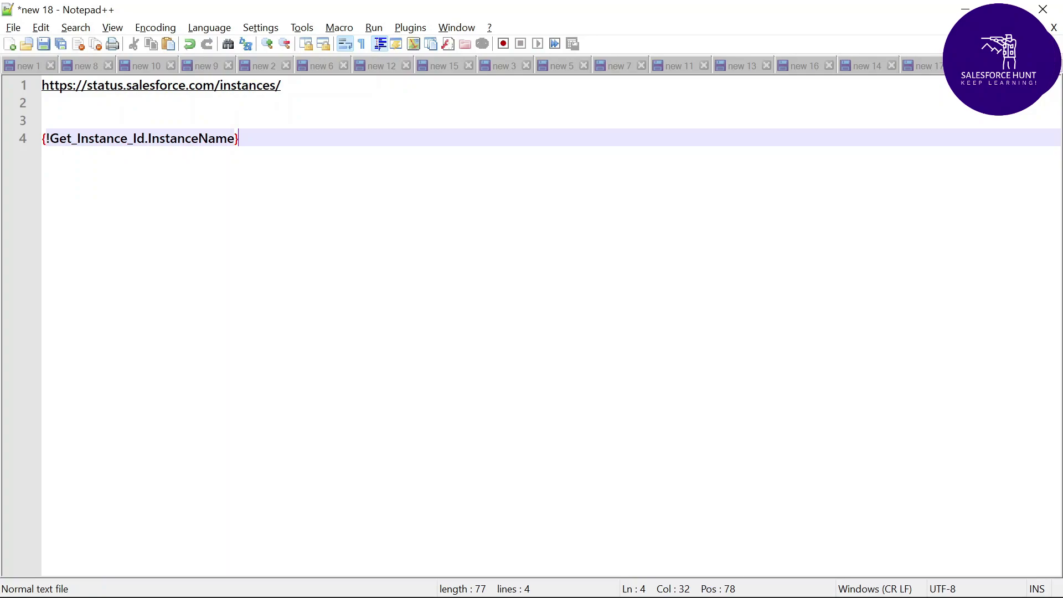
Move the {!Get_Instance_Id.InstanceName} reference from line 4 to the end of the status URL on line 1 of the note
{"action": "left_click_drag", "start_coordinate": [237, 138], "coordinate": [45, 138]}
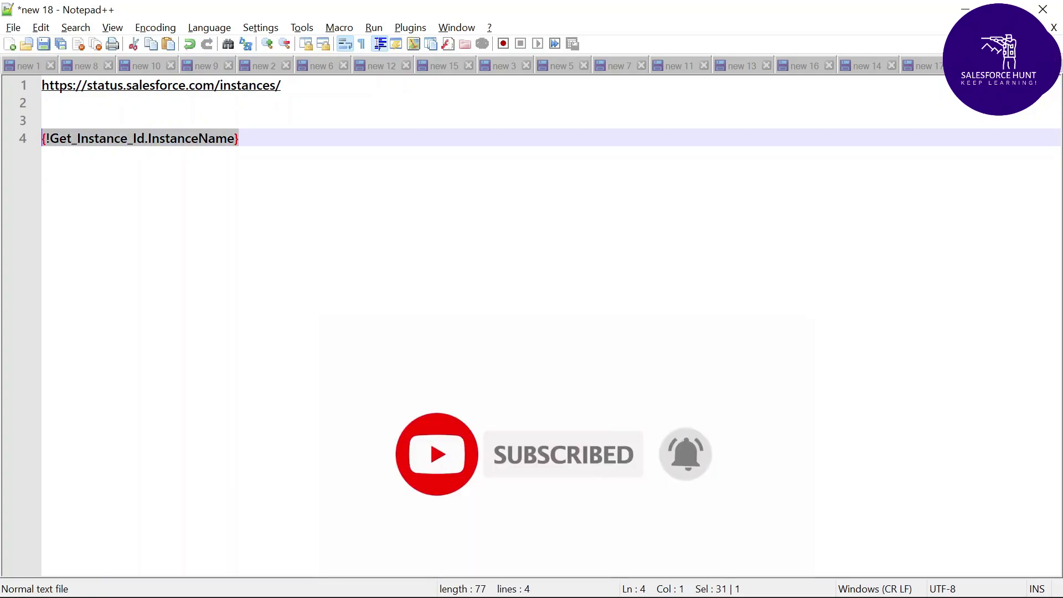
{"action": "left_click", "coordinate": [281, 85]}
{"action": "left_click", "coordinate": [238, 138]}
{"action": "left_click", "coordinate": [19, 145]}
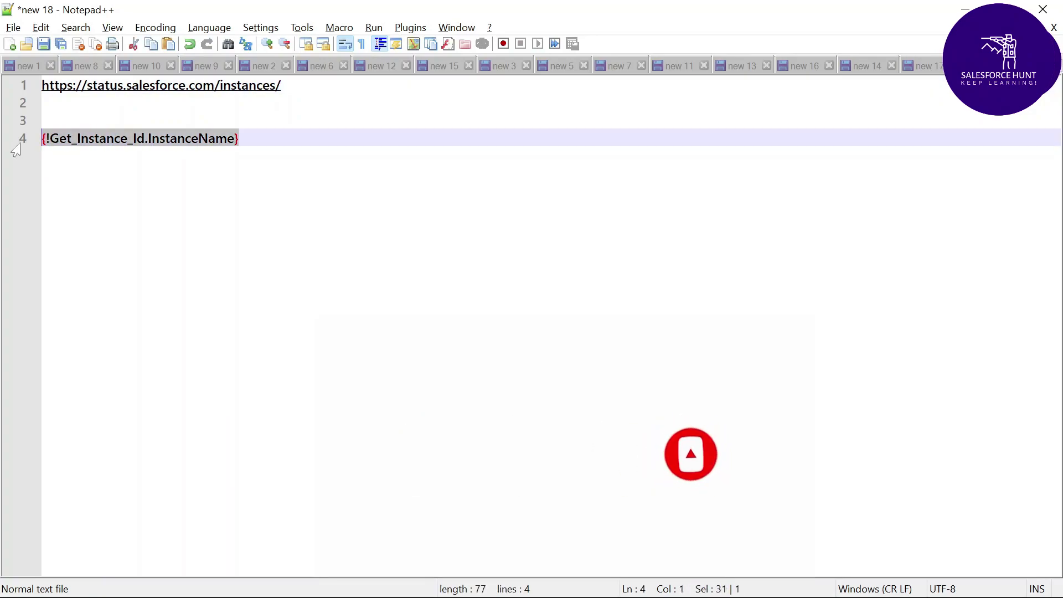
{"action": "key", "text": "Delete"}
{"action": "left_click", "coordinate": [281, 84]}
{"action": "key", "text": "ctrl+v"}
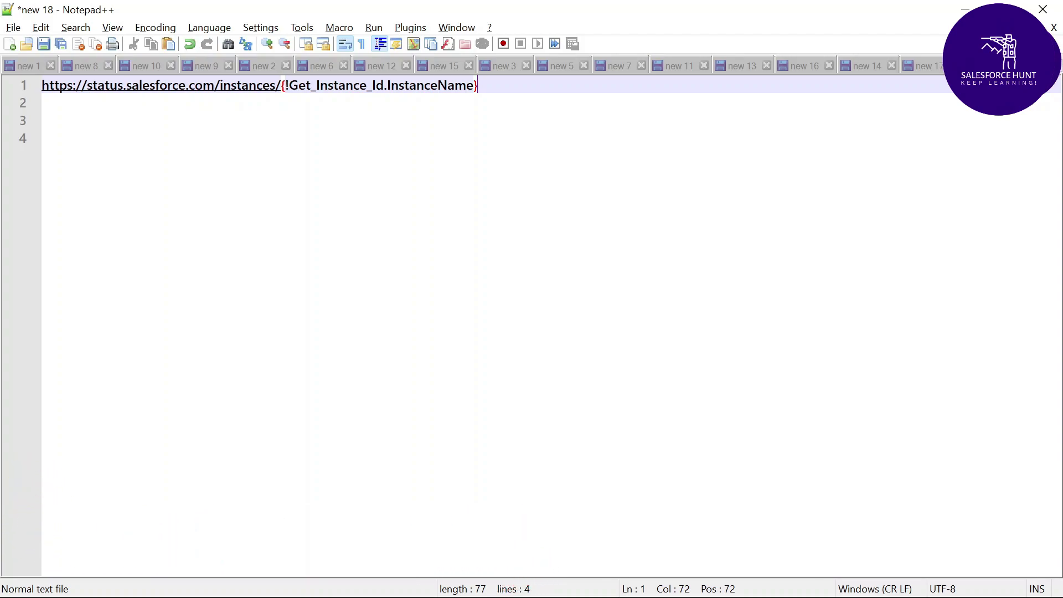
Switch back to Flow Builder and complete the Result display text as "Click here more info about the server"
{"action": "key", "text": "alt+Tab"}
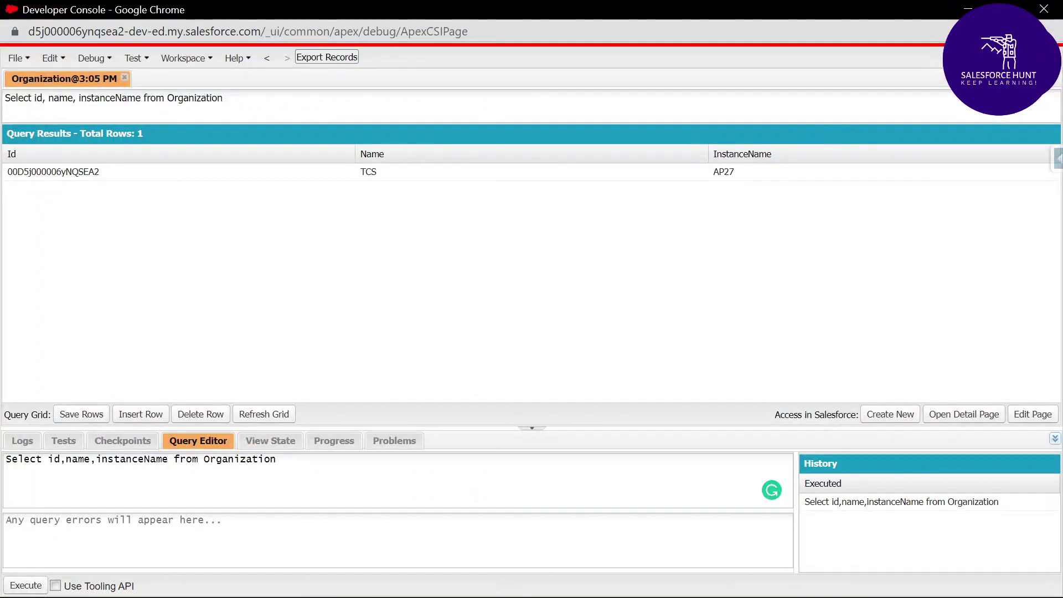
{"action": "key", "text": "alt+Tab"}
{"action": "key", "text": "Tab"}
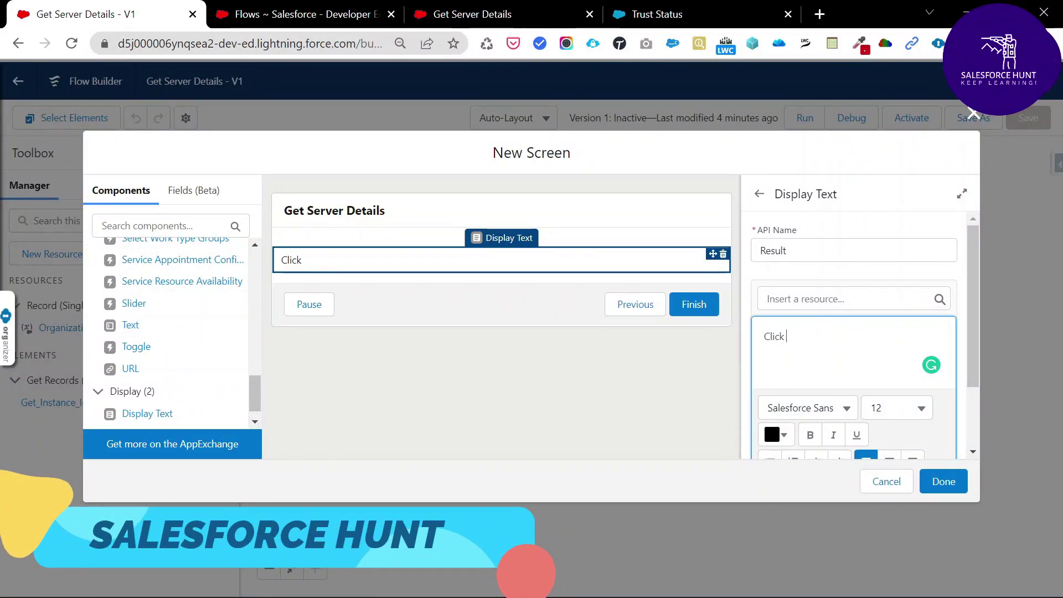
{"action": "type", "text": "here m"}
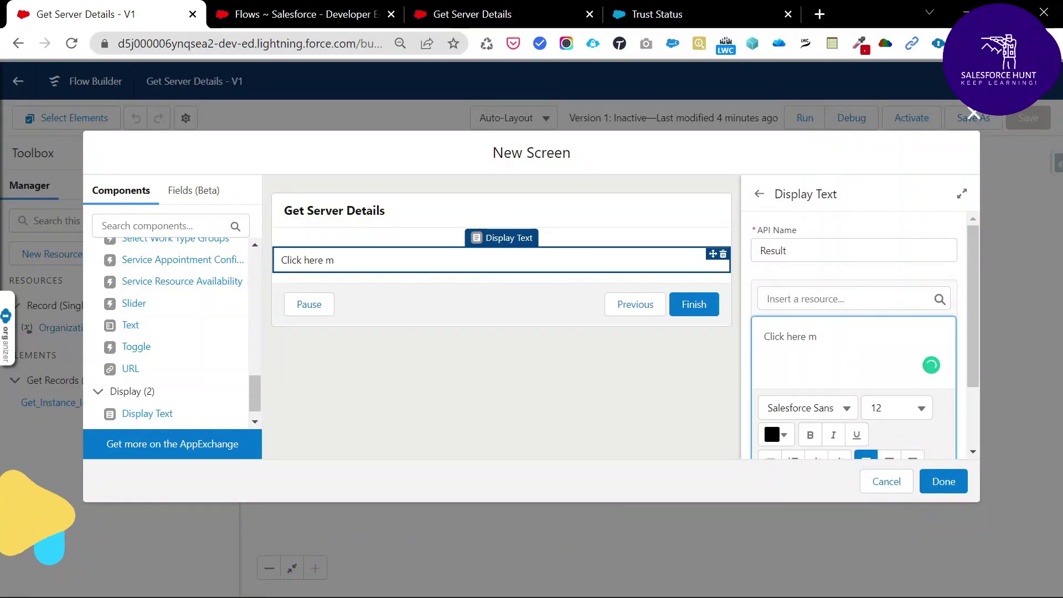
{"action": "type", "text": "ore info"}
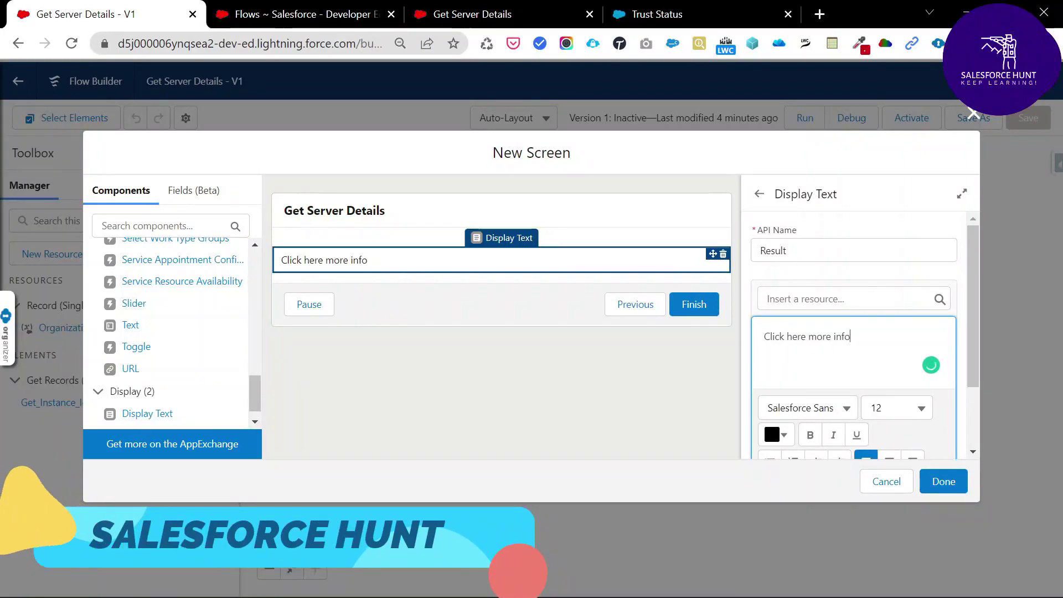
{"action": "type", "text": " about "}
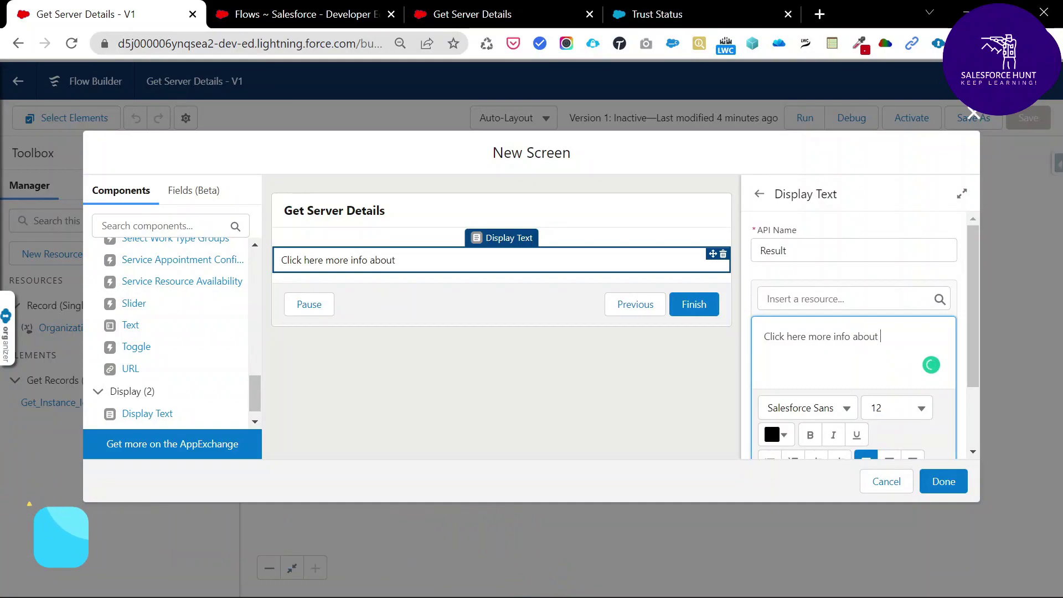
{"action": "type", "text": "the serve"}
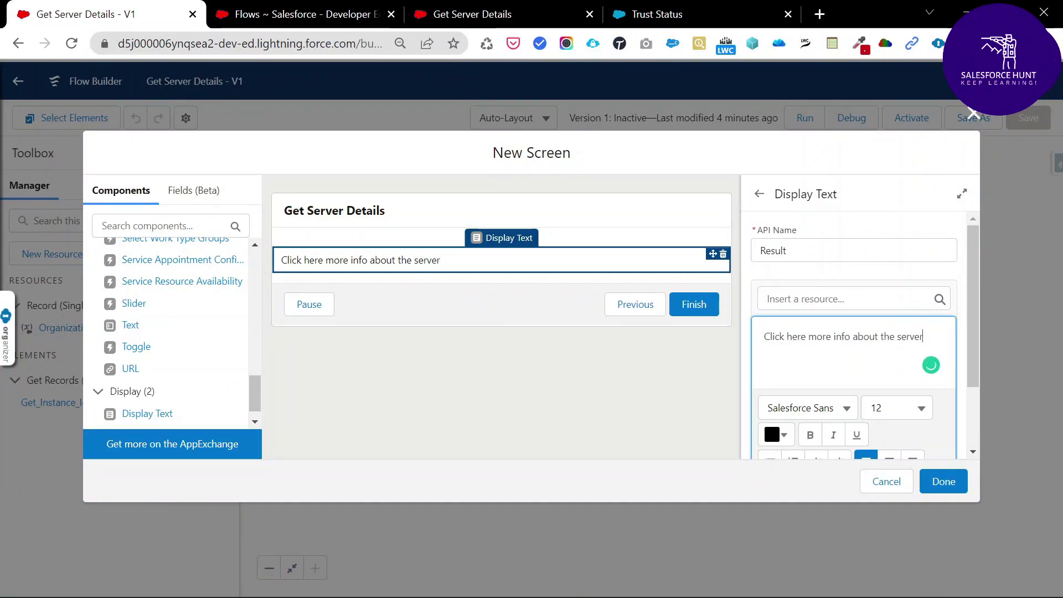
{"action": "type", "text": "r"}
{"action": "left_click_drag", "start_coordinate": [764, 336], "coordinate": [805, 336]}
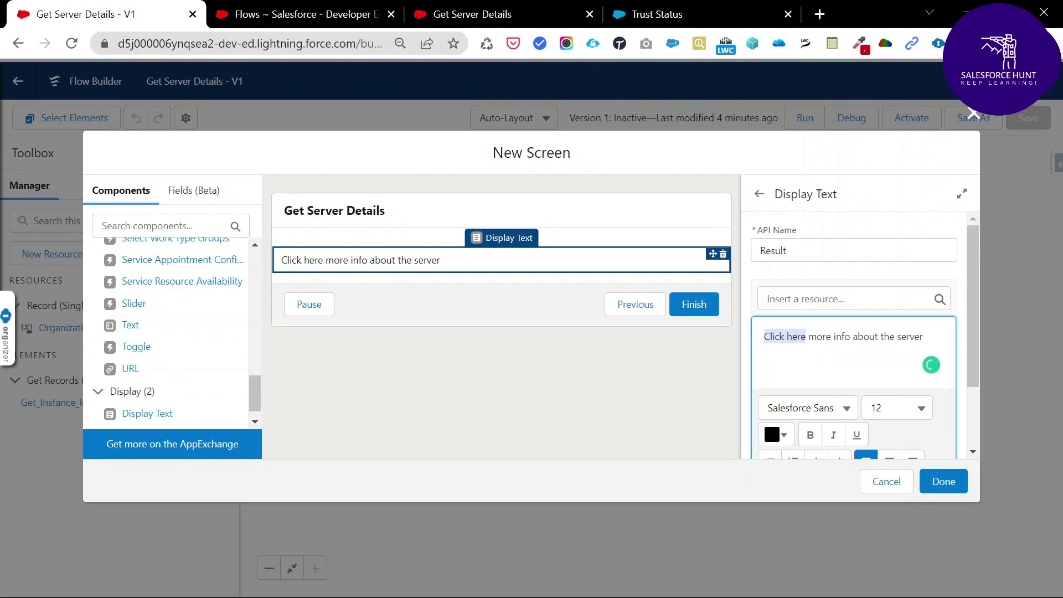
{"action": "scroll", "coordinate": [791, 437], "scroll_direction": "down", "scroll_amount": 2}
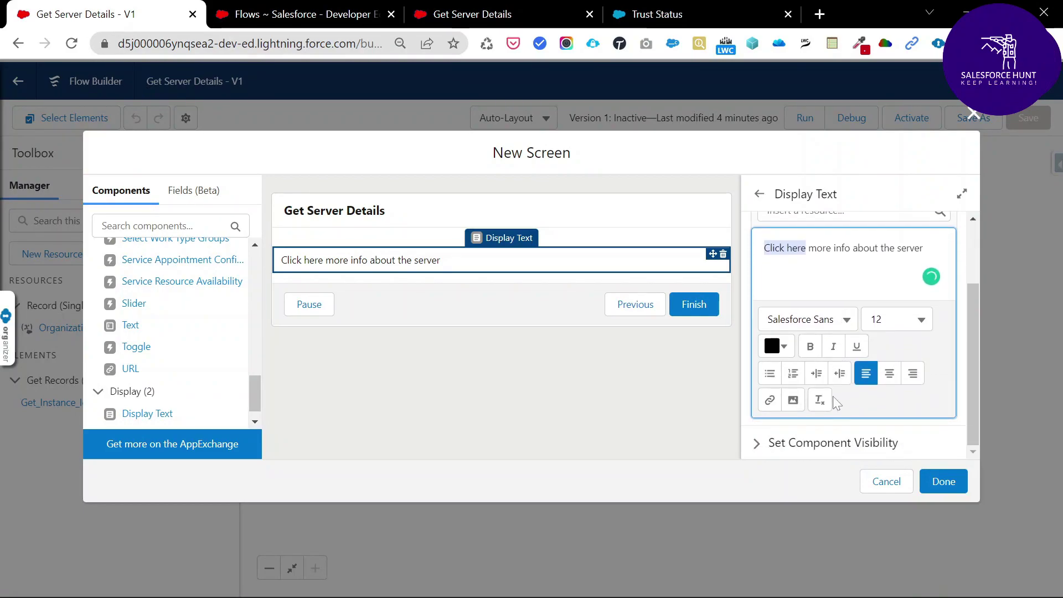
{"action": "left_click", "coordinate": [769, 404]}
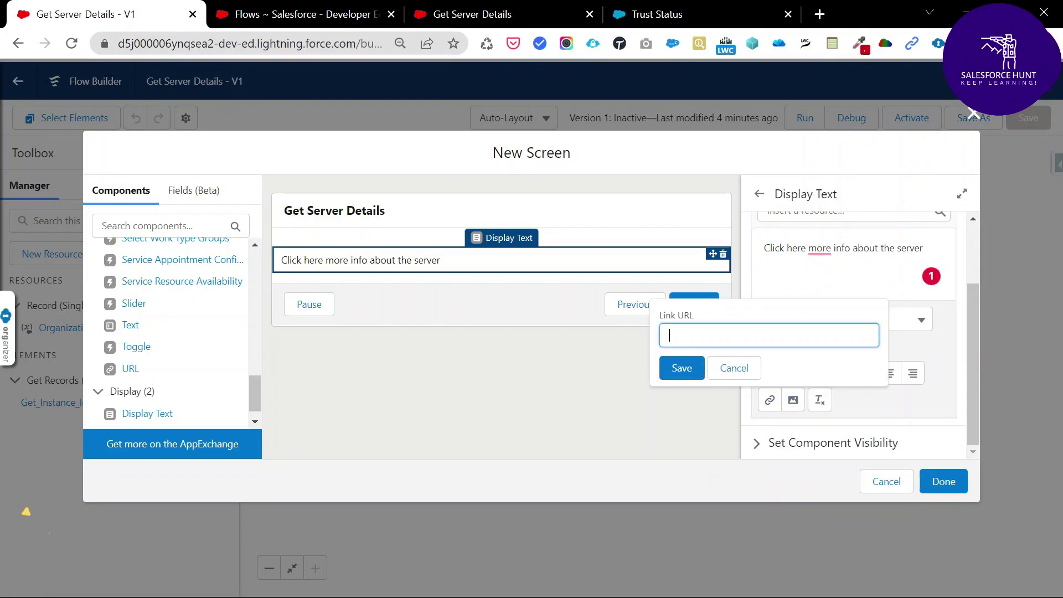
{"action": "left_click", "coordinate": [733, 368]}
{"action": "mouse_move", "coordinate": [819, 249]}
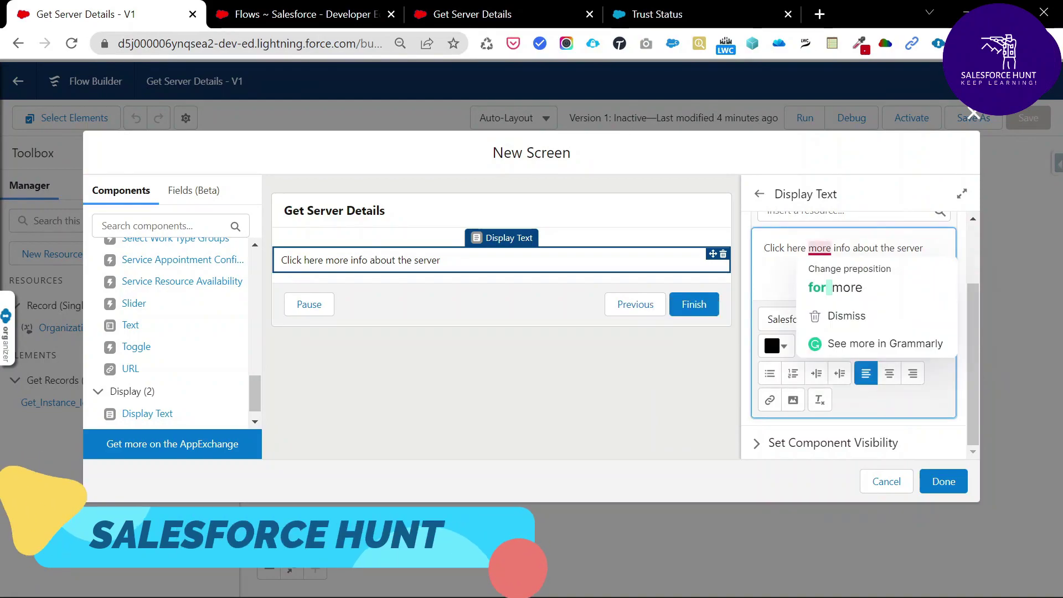
{"action": "left_click", "coordinate": [821, 285]}
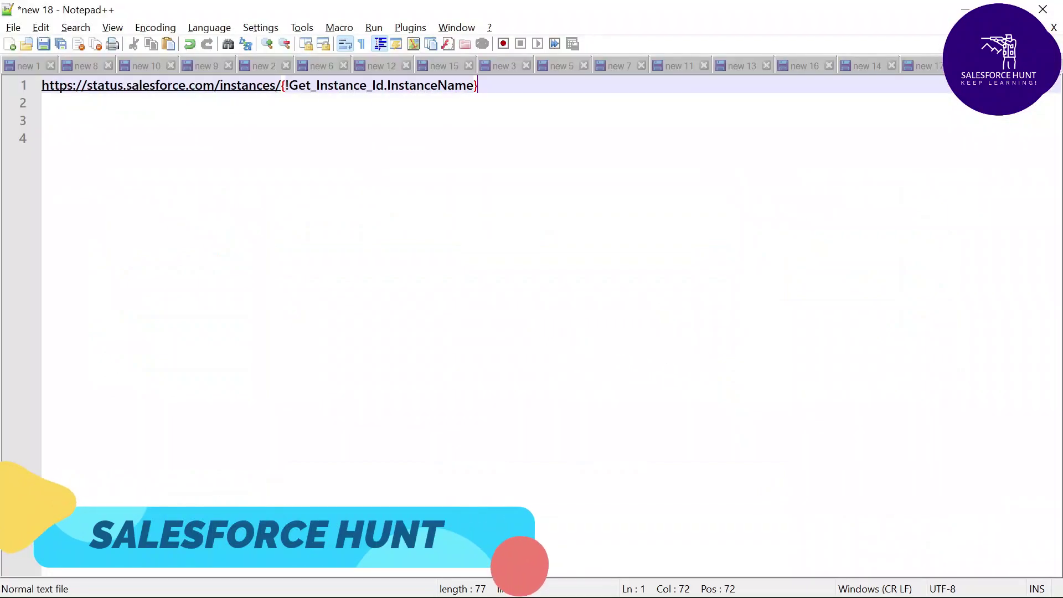
{"action": "left_click_drag", "start_coordinate": [477, 85], "coordinate": [41, 85]}
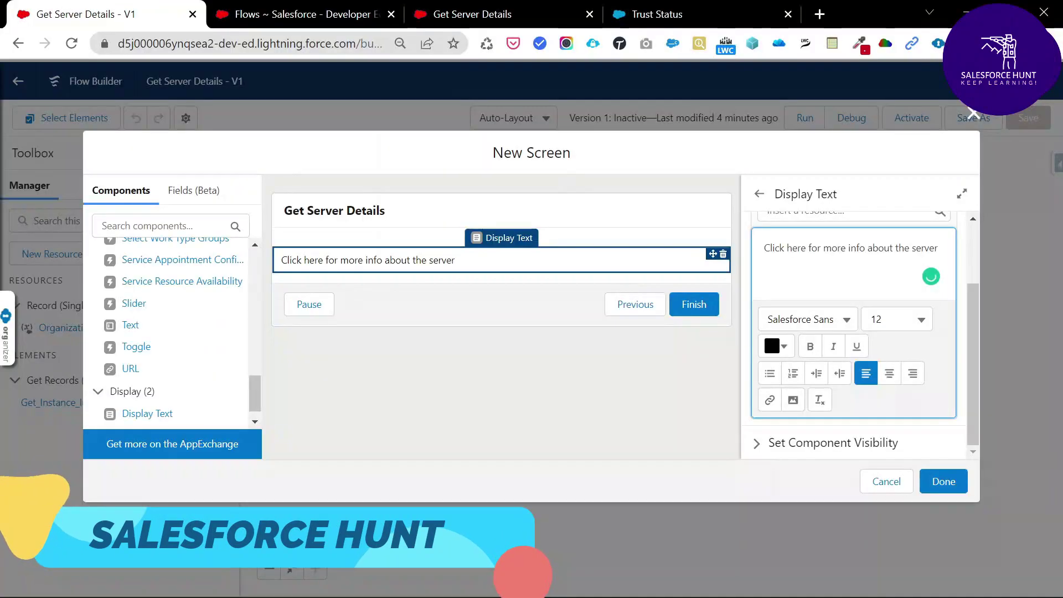
{"action": "left_click_drag", "start_coordinate": [765, 247], "coordinate": [805, 247]}
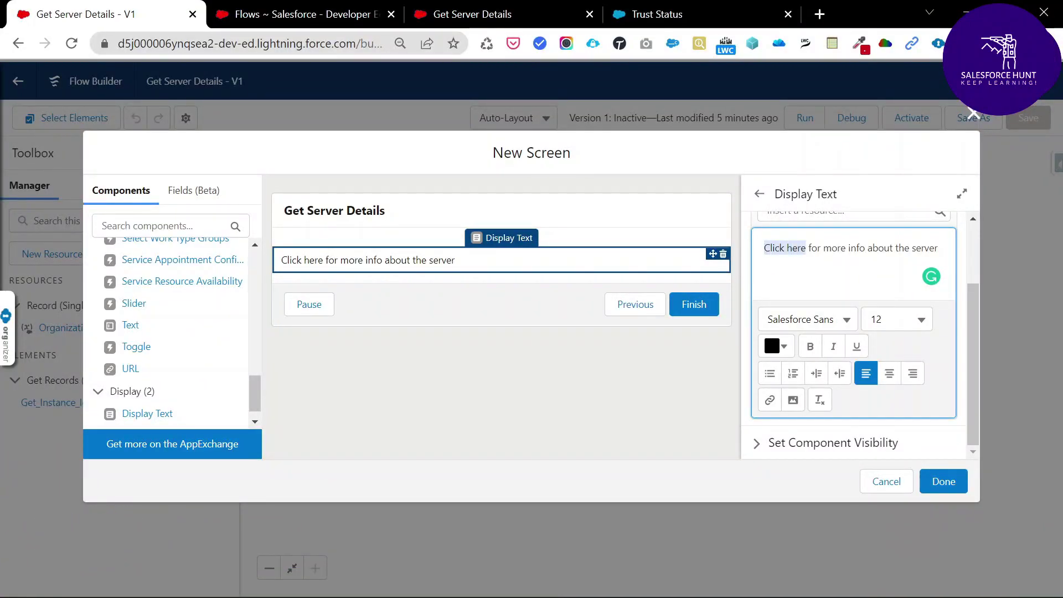
{"action": "left_click", "coordinate": [769, 399]}
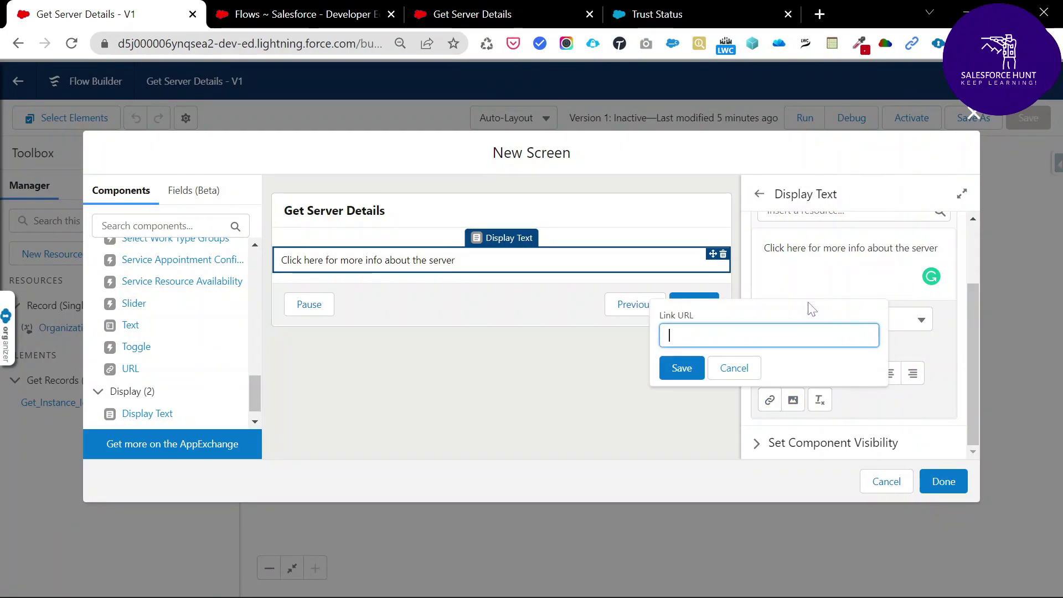
{"action": "key", "text": "ctrl+v"}
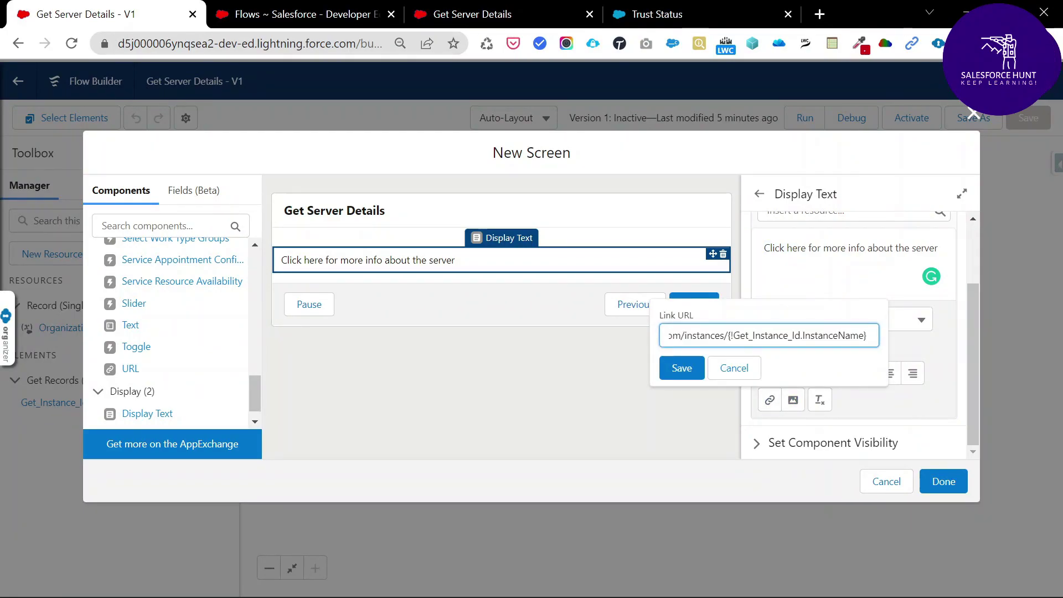
{"action": "left_click", "coordinate": [684, 368]}
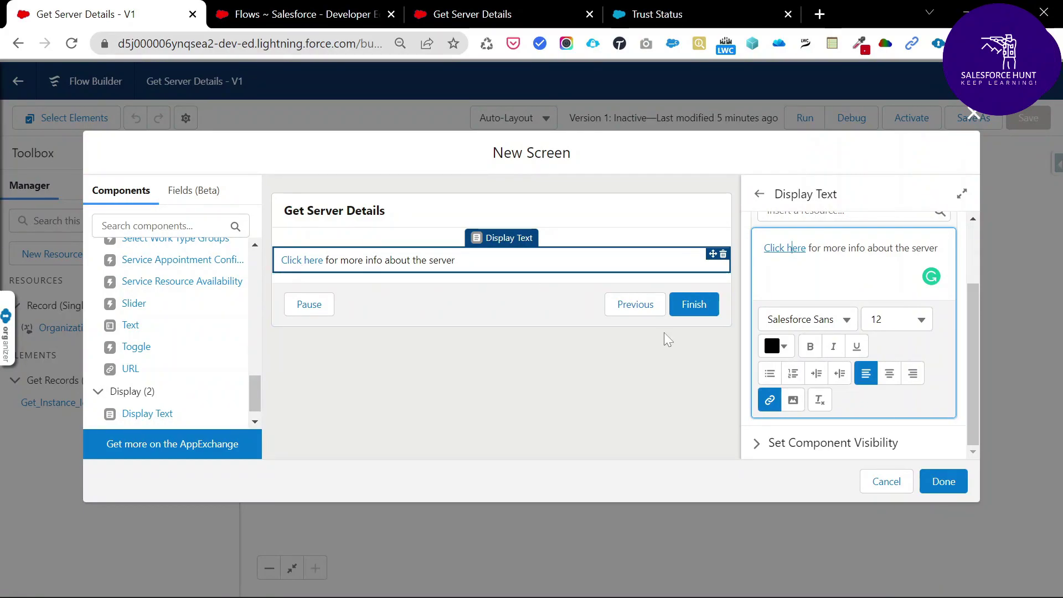
Dismiss the screen's error notice, label the screen Get Instance Name, and finish adding it to the flow
{"action": "left_click", "coordinate": [943, 481]}
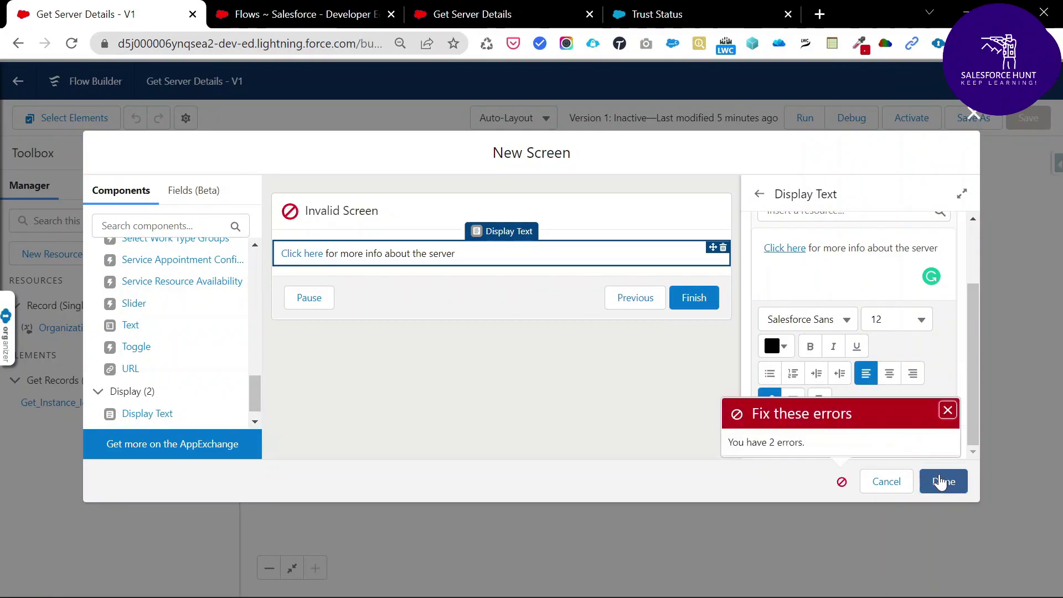
{"action": "left_click", "coordinate": [948, 410]}
{"action": "left_click", "coordinate": [506, 221]}
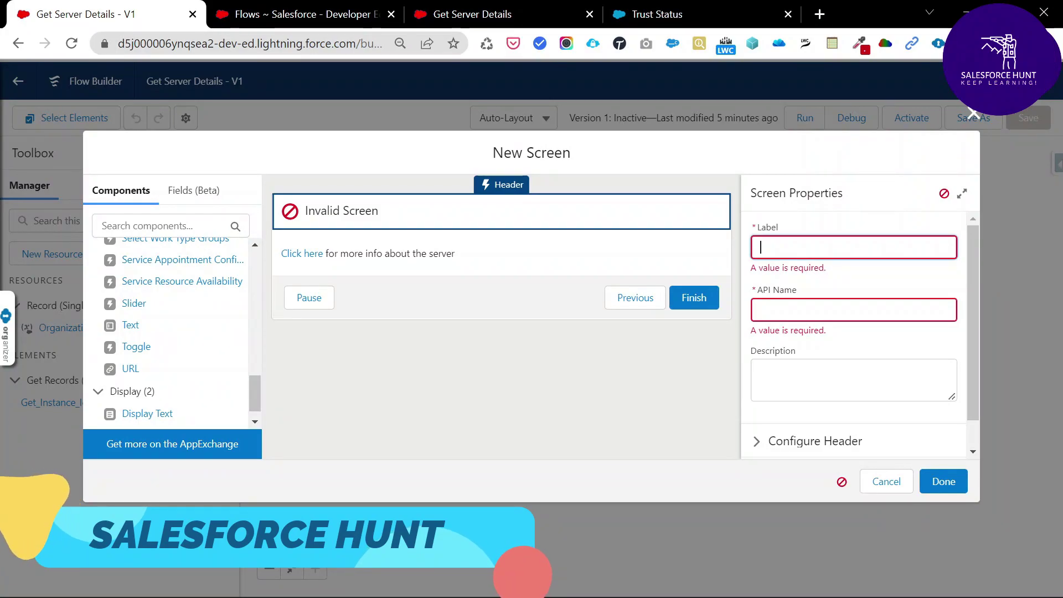
{"action": "type", "text": "G"}
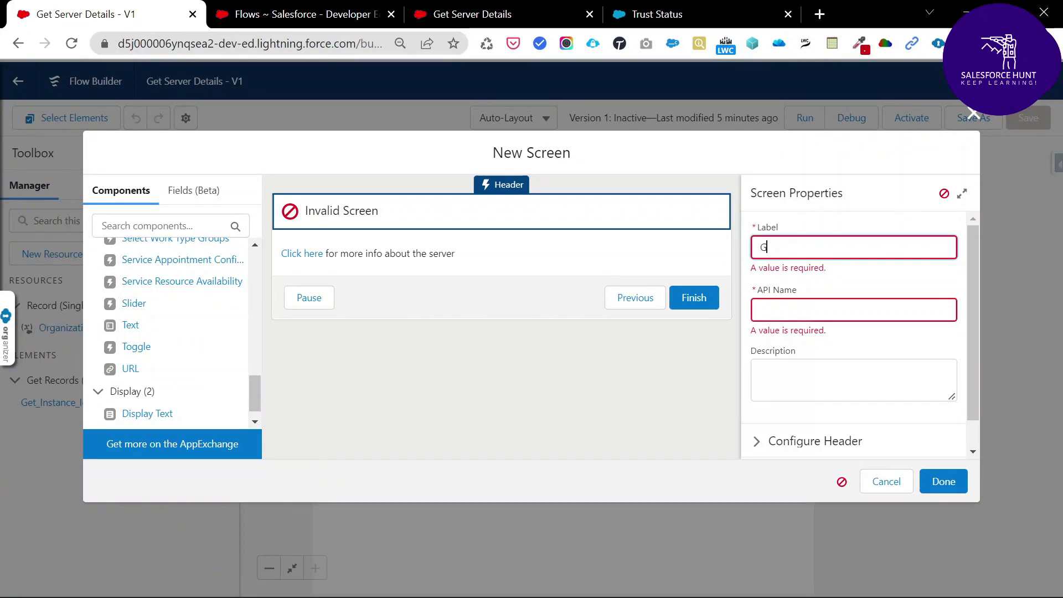
{"action": "type", "text": "et Instance "}
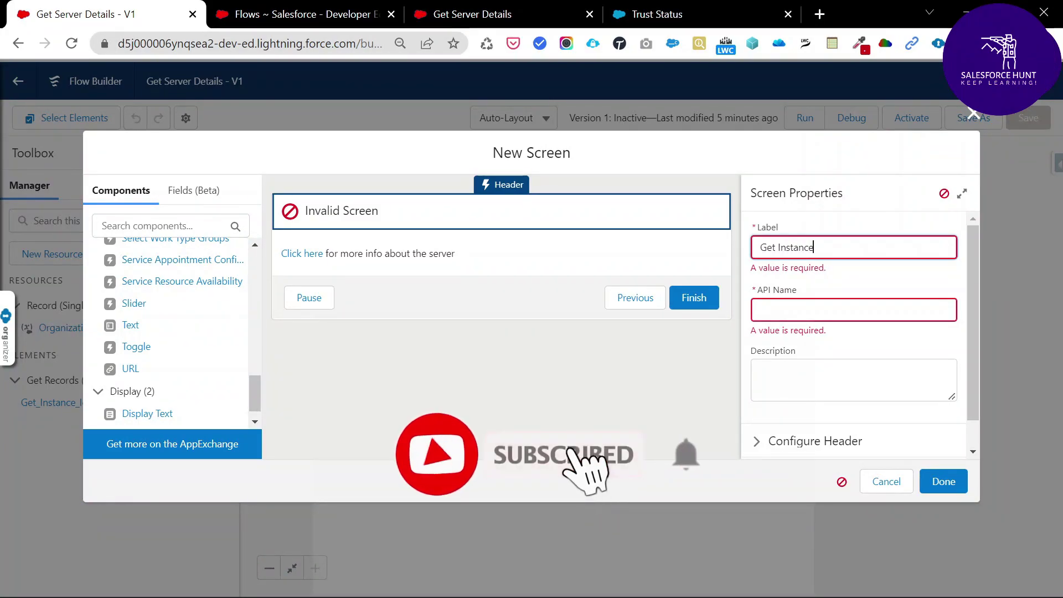
{"action": "type", "text": "Na"}
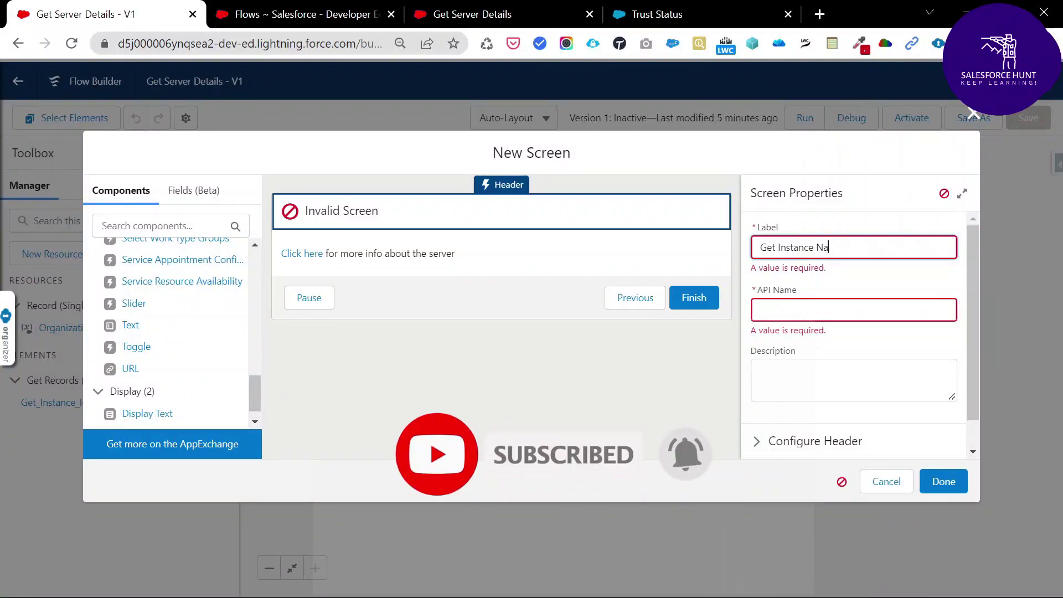
{"action": "type", "text": "me"}
{"action": "key", "text": "Tab"}
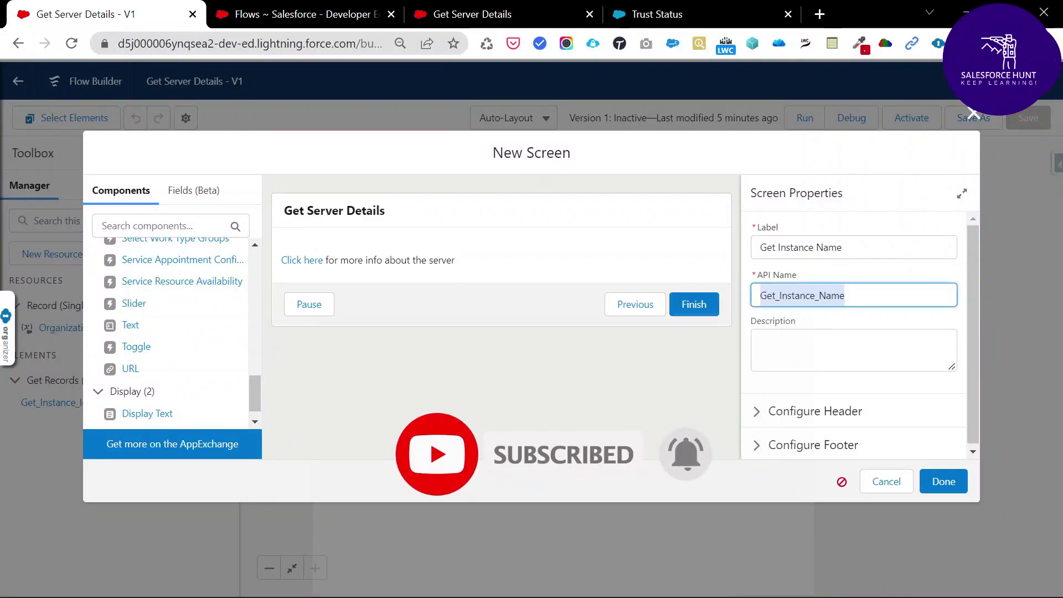
{"action": "left_click", "coordinate": [943, 481]}
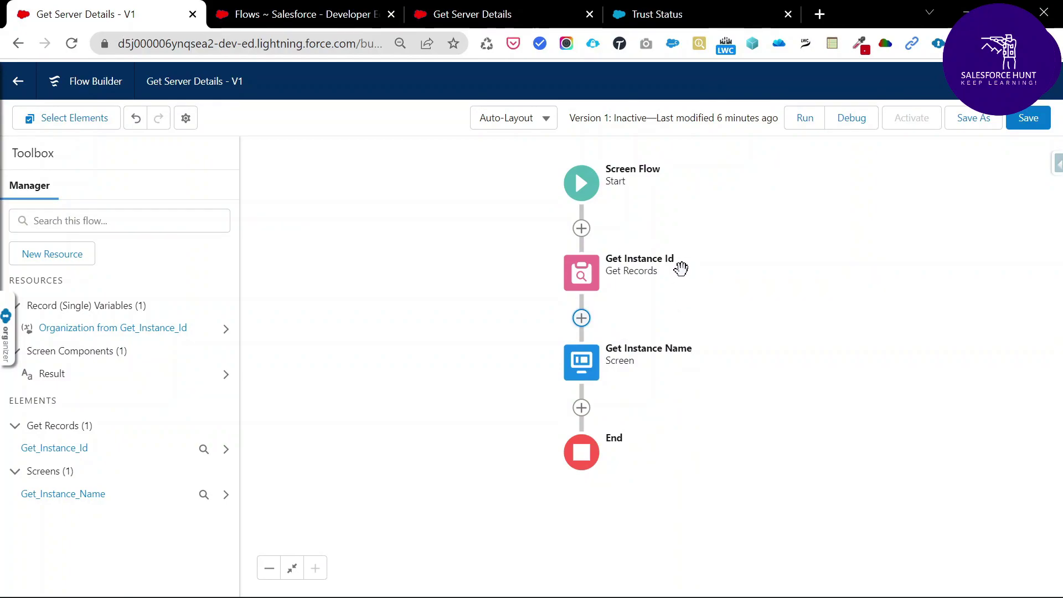
Save the flow and run it in debug mode with the default options, closing the Flows and old Get Server Details pages
{"action": "left_click", "coordinate": [1028, 118]}
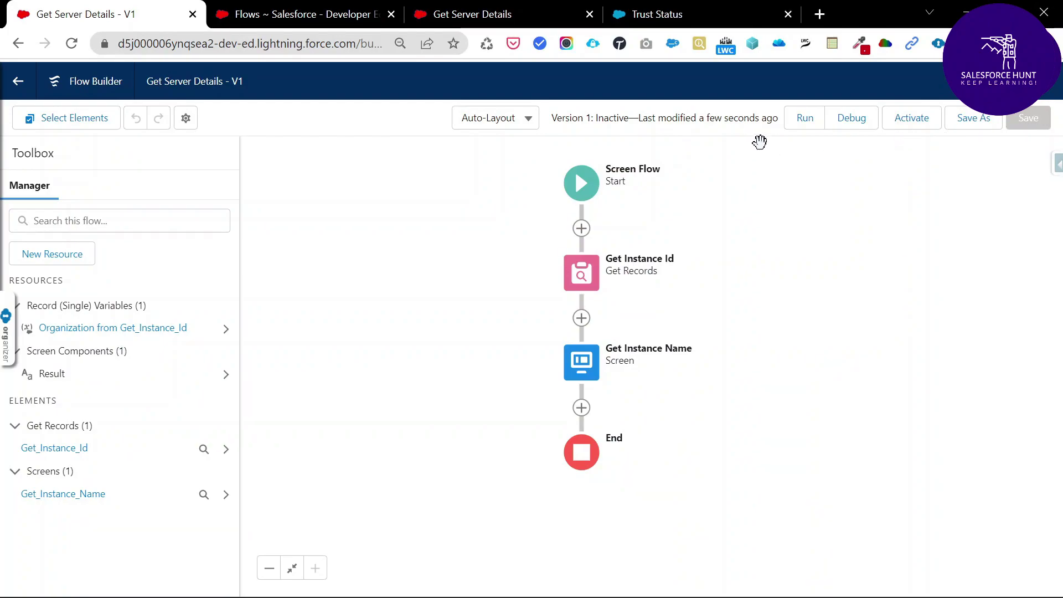
{"action": "left_click", "coordinate": [856, 126]}
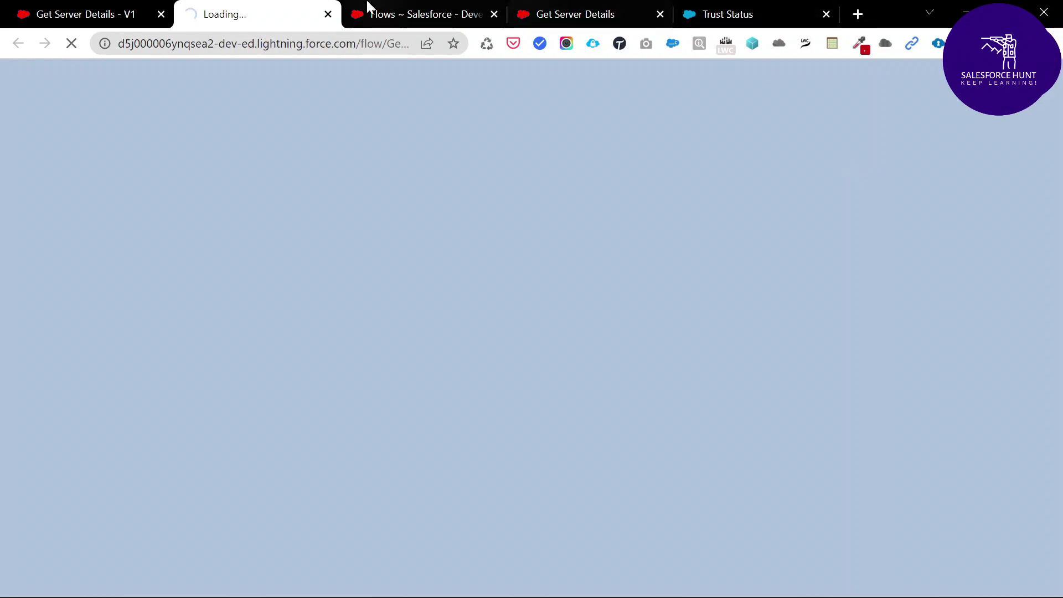
{"action": "middle_click", "coordinate": [390, 2]}
{"action": "middle_click", "coordinate": [390, 2]}
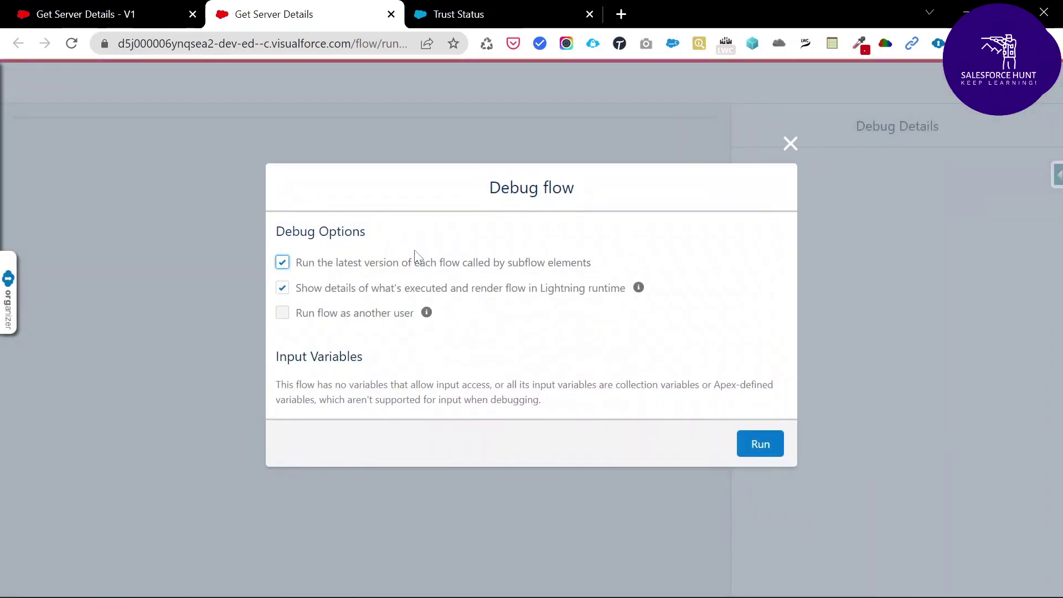
{"action": "left_click", "coordinate": [753, 443]}
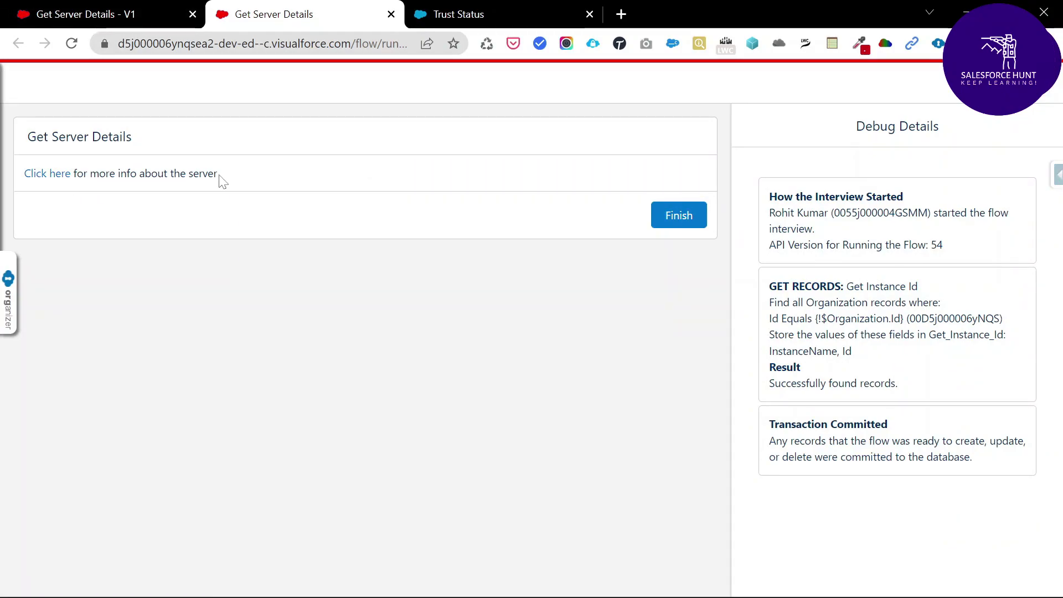
Follow the Click here link in the debug run and check the address of the Trust Status page it opens
{"action": "left_click", "coordinate": [50, 176]}
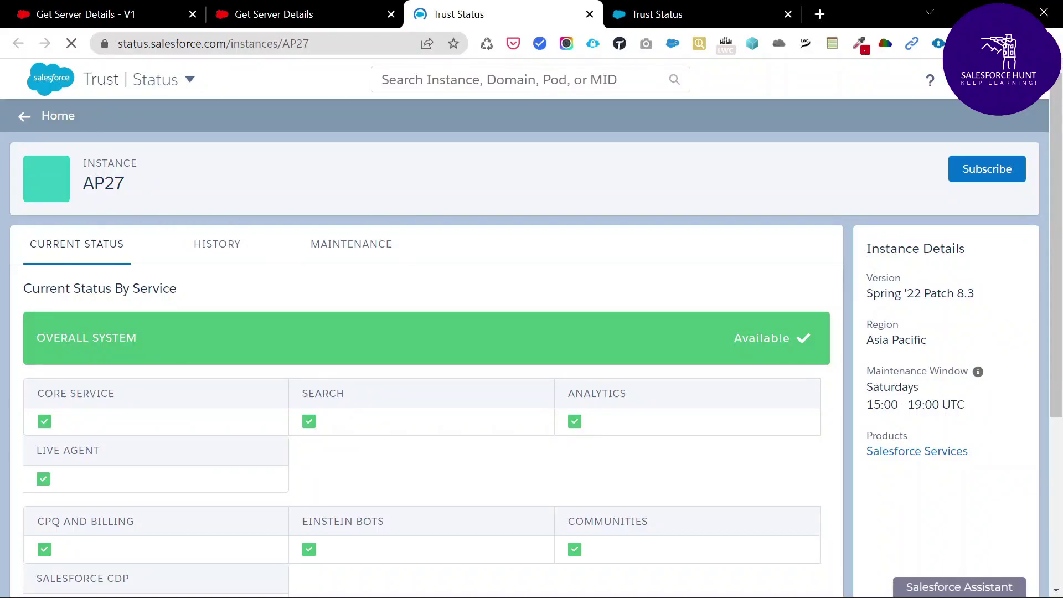
{"action": "left_click", "coordinate": [268, 14]}
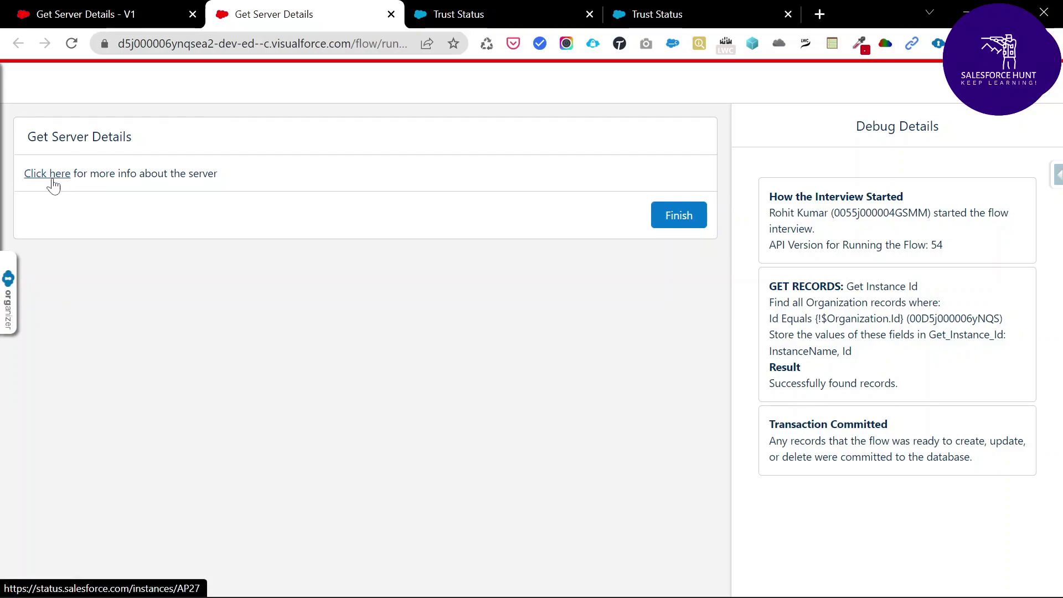
{"action": "left_click", "coordinate": [486, 21]}
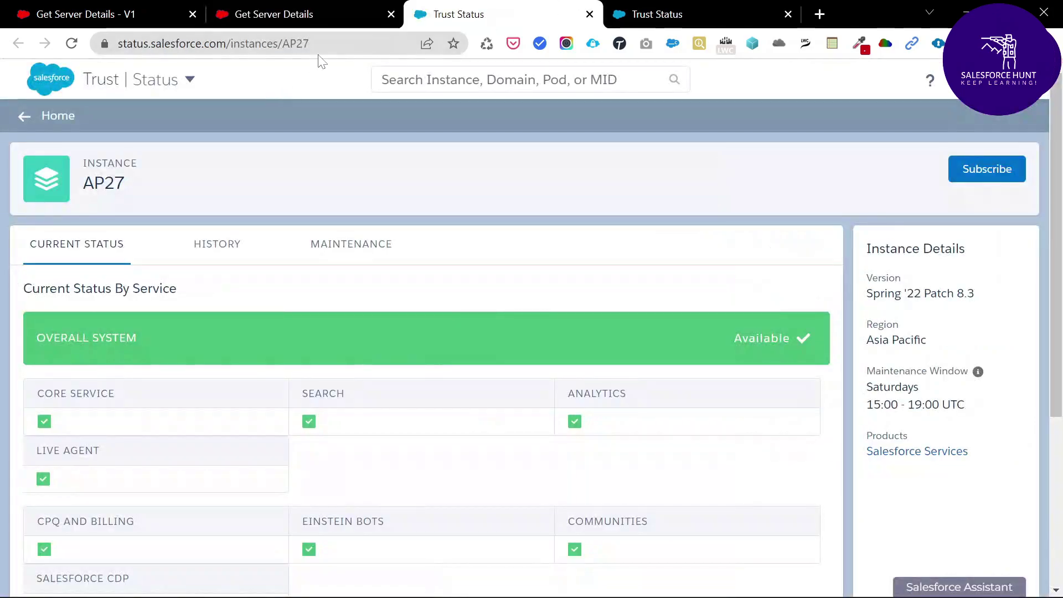
{"action": "left_click", "coordinate": [305, 43]}
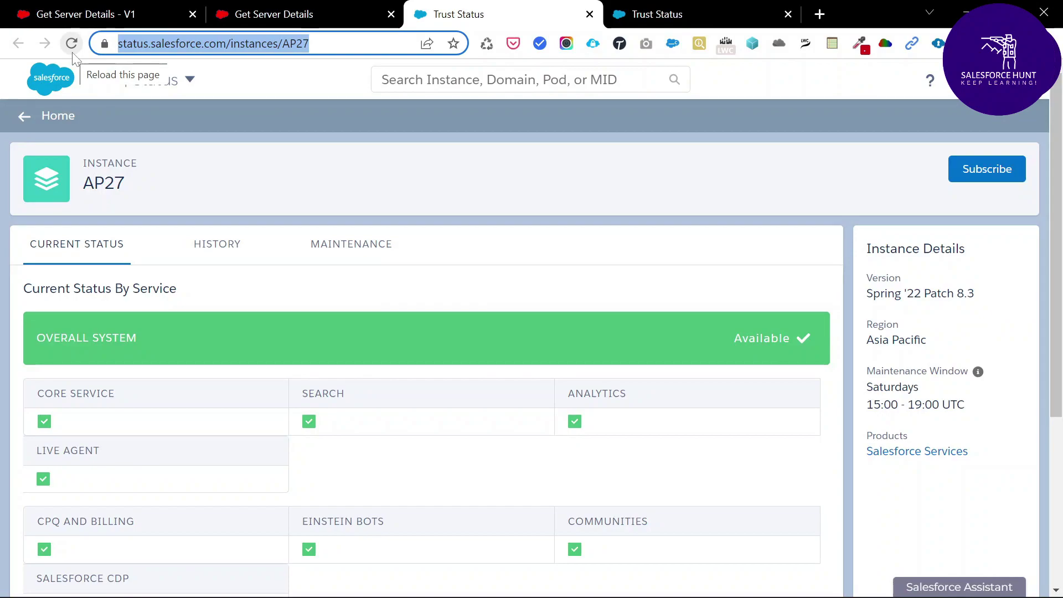
{"action": "left_click", "coordinate": [235, 10]}
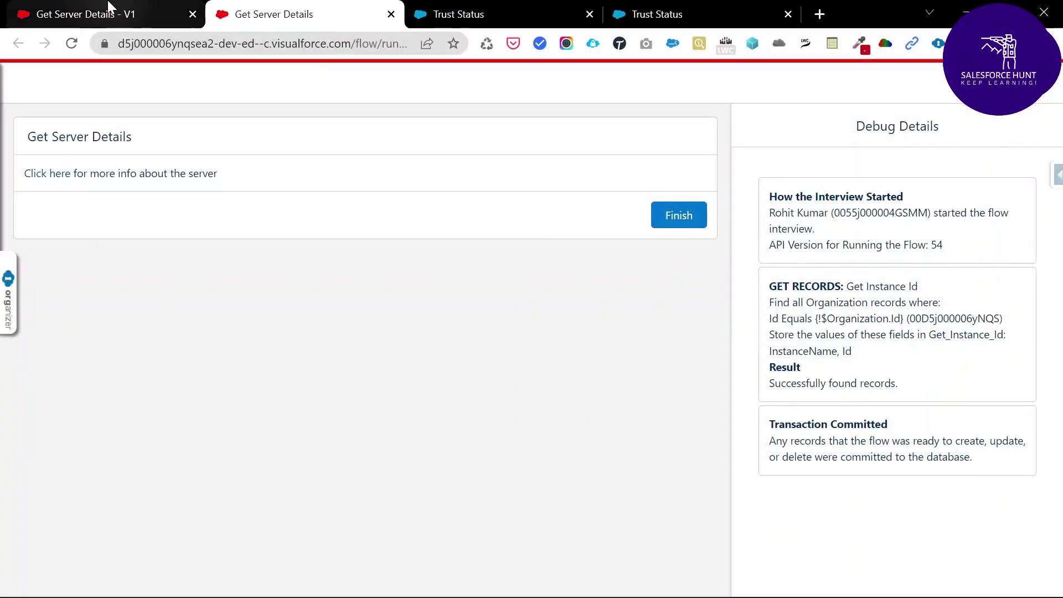
Reopen the Get Instance Name screen in the flow and set its footer to hide the Next or Finish button
{"action": "left_click", "coordinate": [89, 14]}
{"action": "left_click", "coordinate": [585, 365]}
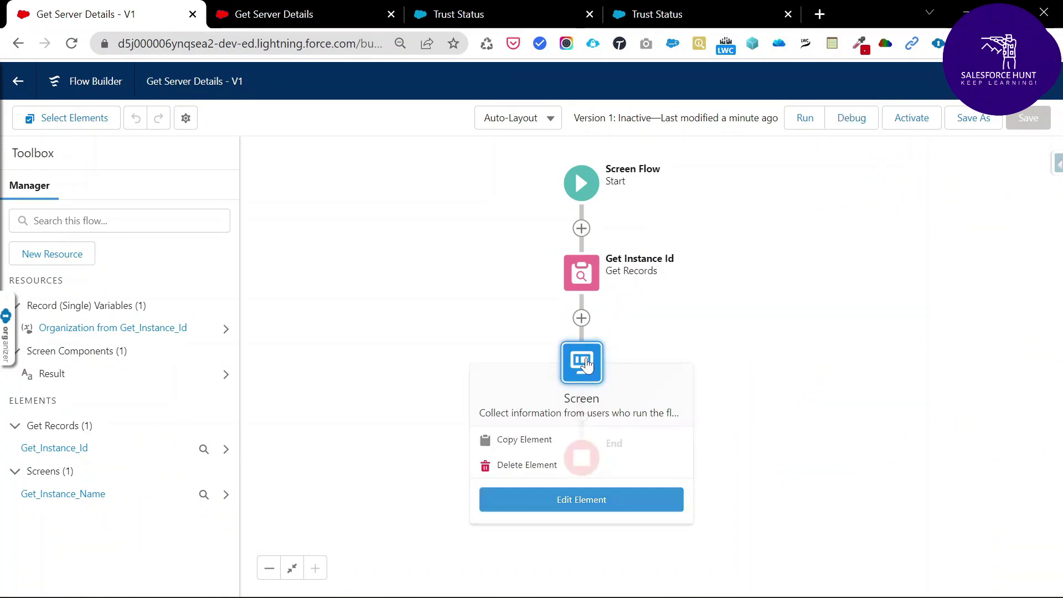
{"action": "left_click", "coordinate": [572, 501]}
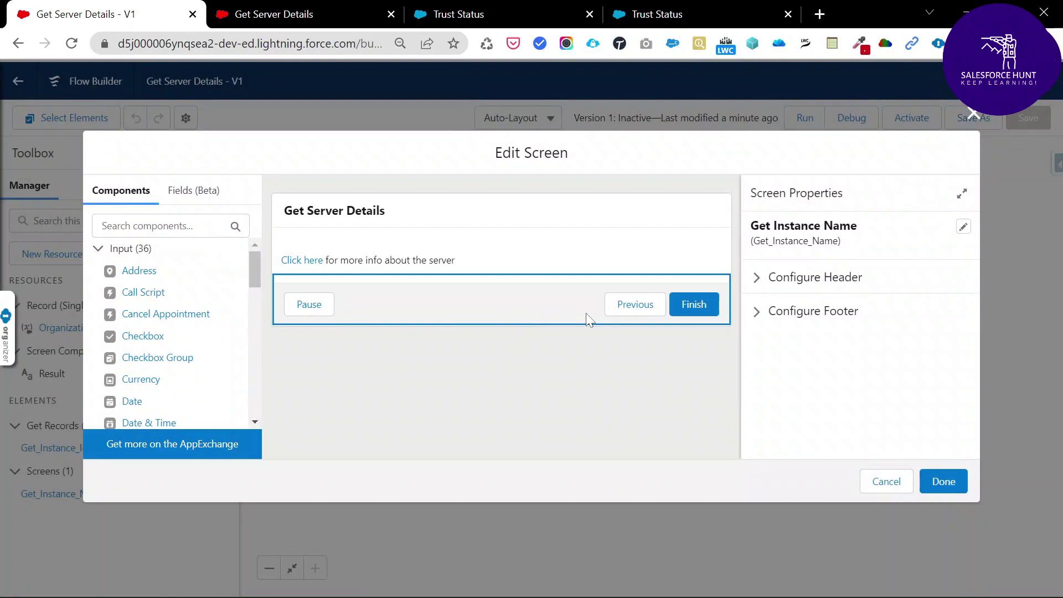
{"action": "left_click", "coordinate": [817, 313]}
{"action": "scroll", "coordinate": [821, 319], "scroll_direction": "down", "scroll_amount": 2}
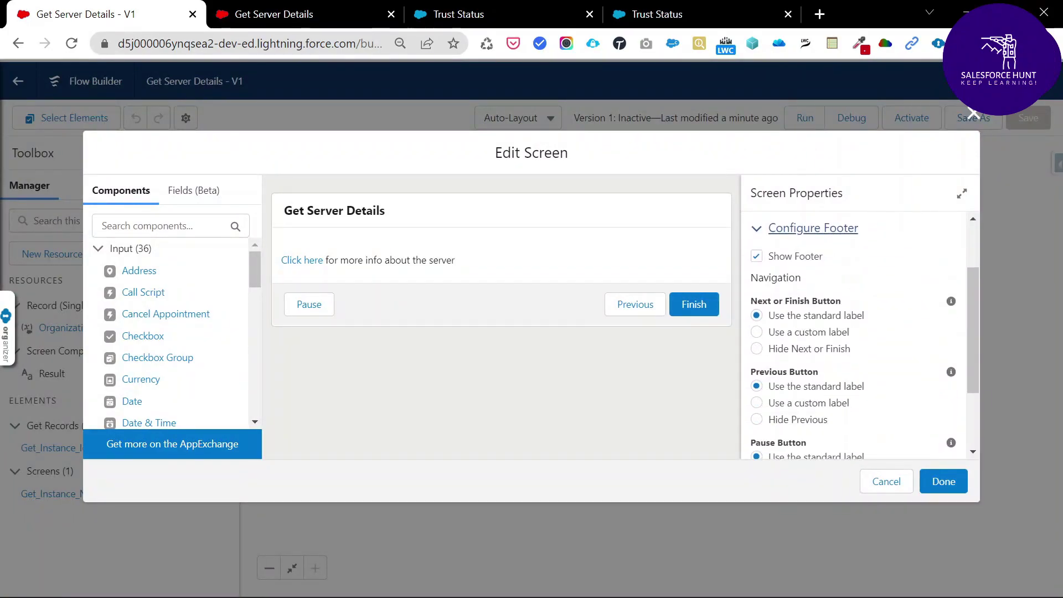
{"action": "left_click", "coordinate": [801, 349]}
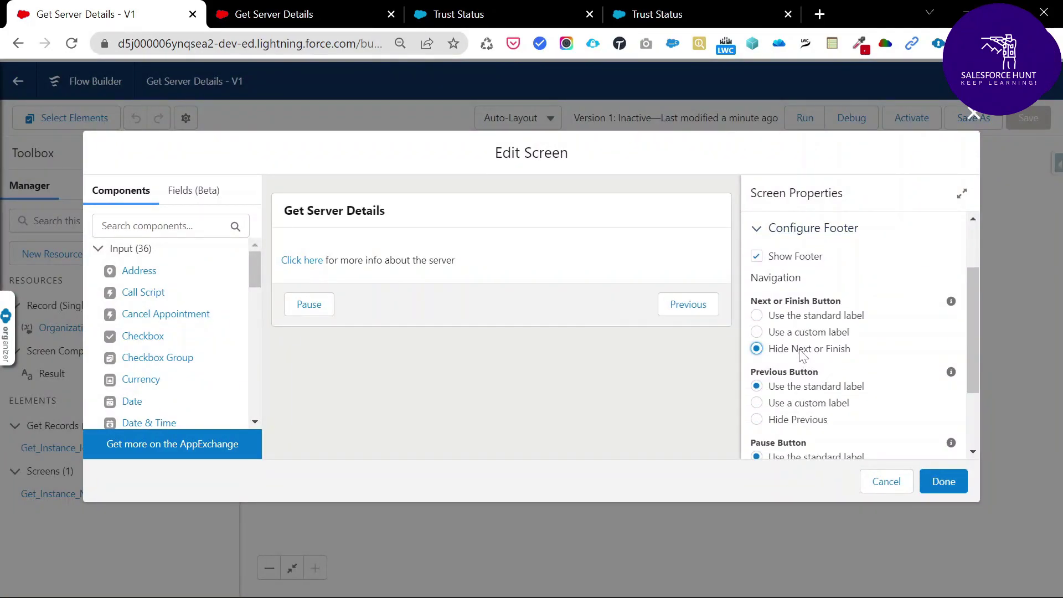
{"action": "scroll", "coordinate": [797, 420], "scroll_direction": "up", "scroll_amount": 2}
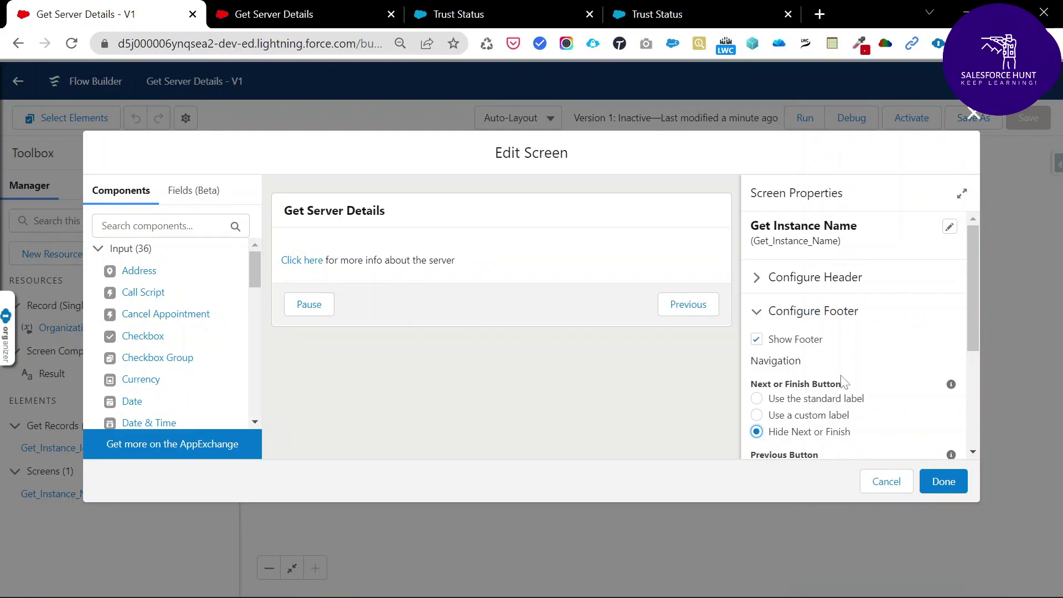
Hide the Previous button, keep the standard Pause label, finish editing the screen, and try to save the flow
{"action": "scroll", "coordinate": [783, 376], "scroll_direction": "down", "scroll_amount": 3}
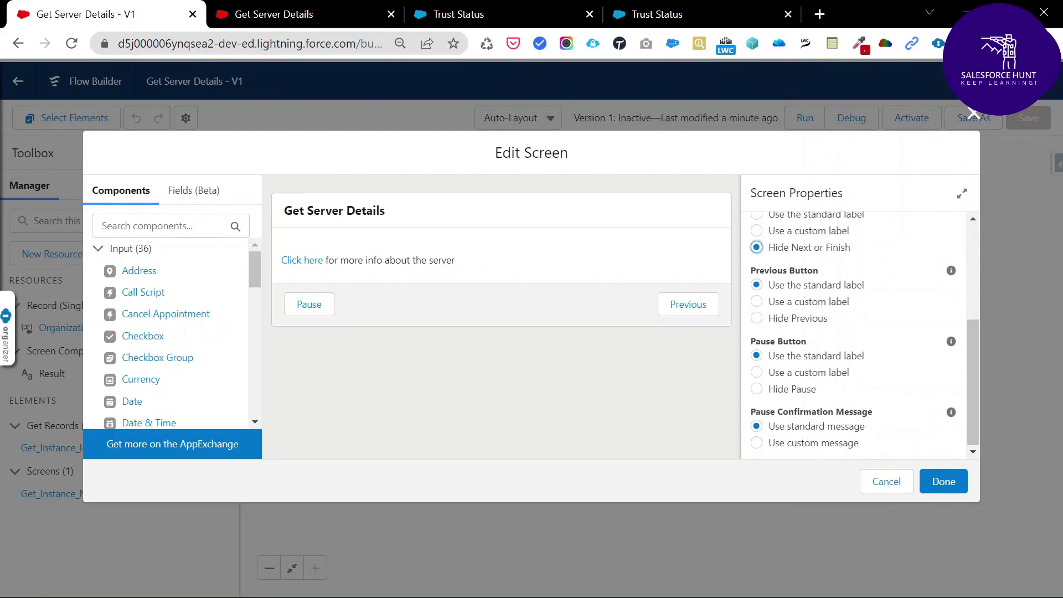
{"action": "left_click", "coordinate": [795, 390]}
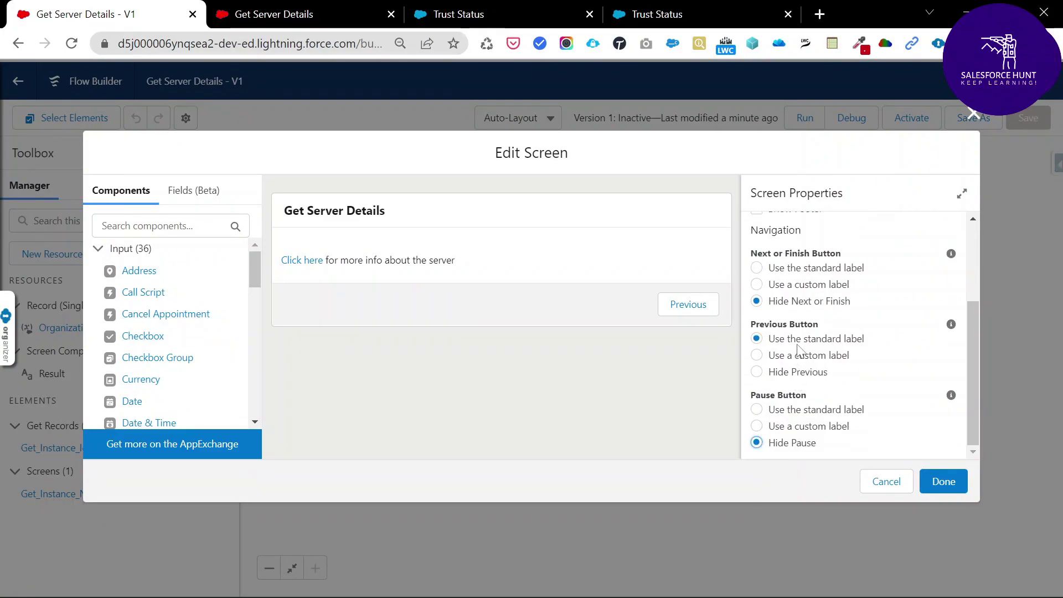
{"action": "left_click", "coordinate": [793, 410]}
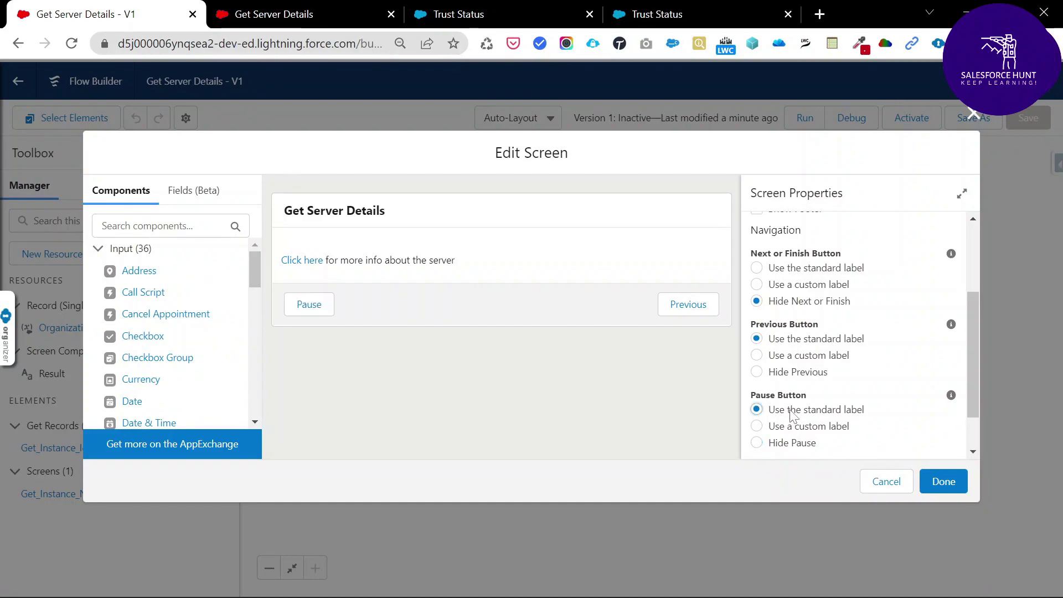
{"action": "left_click", "coordinate": [806, 372]}
{"action": "left_click", "coordinate": [943, 482]}
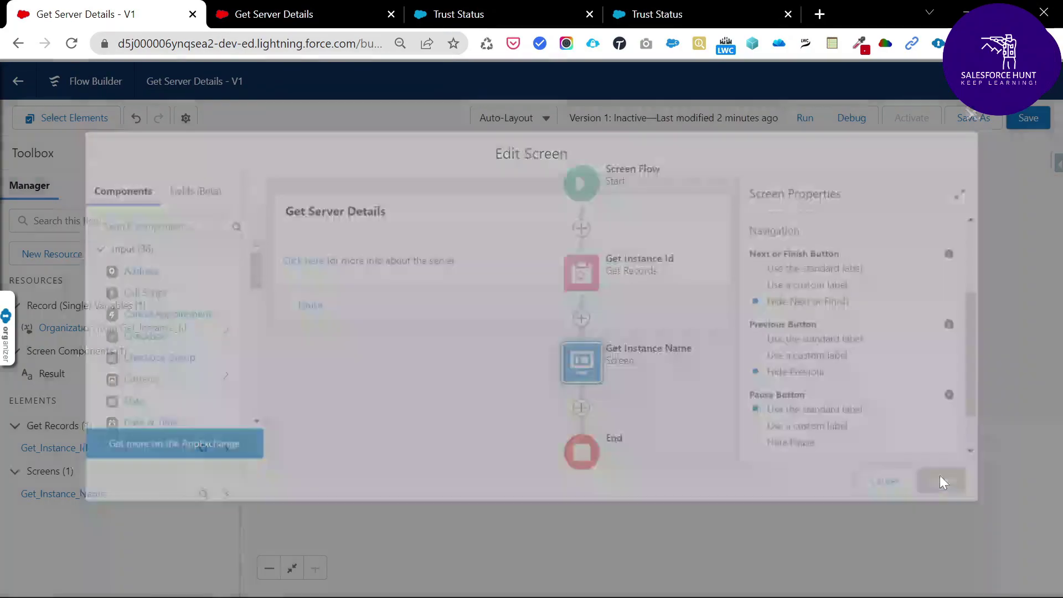
{"action": "left_click", "coordinate": [1025, 126]}
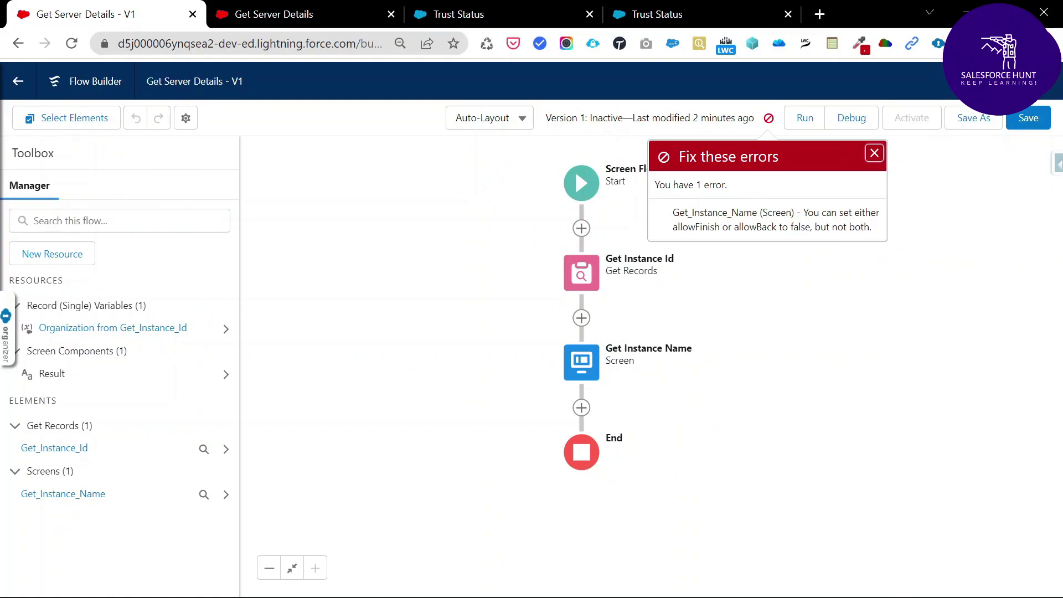
Reopen the Get Instance Name screen's footer settings and set the Previous Button to use the standard label
{"action": "left_click", "coordinate": [599, 375]}
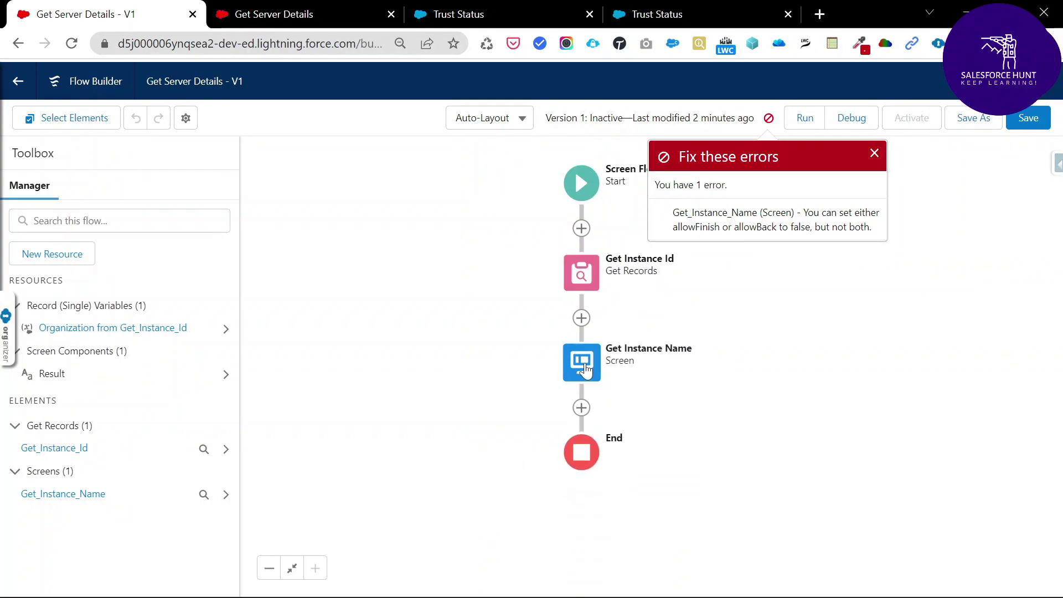
{"action": "left_click", "coordinate": [580, 498]}
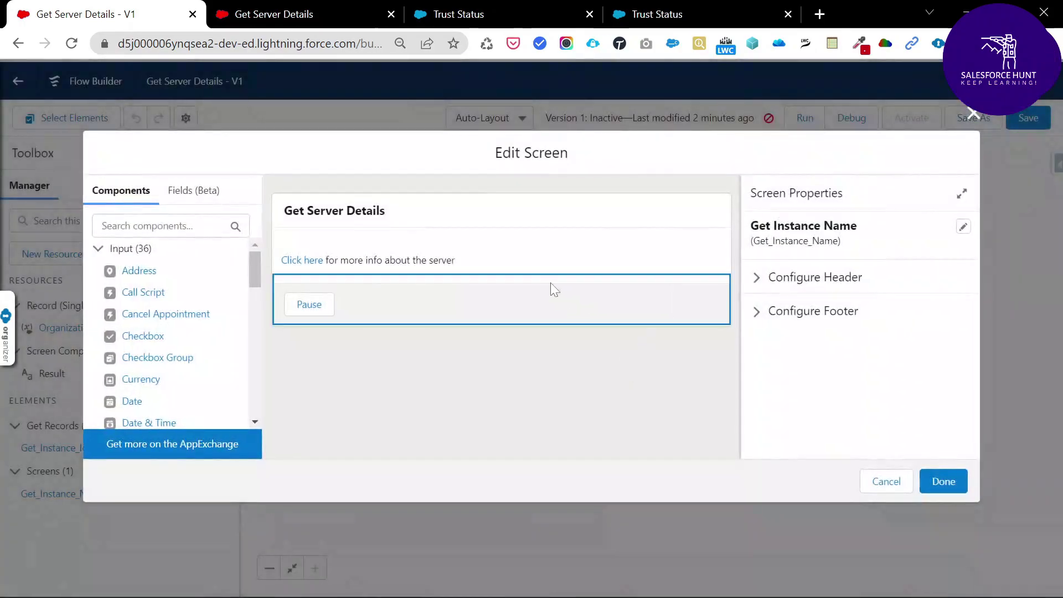
{"action": "left_click", "coordinate": [775, 313]}
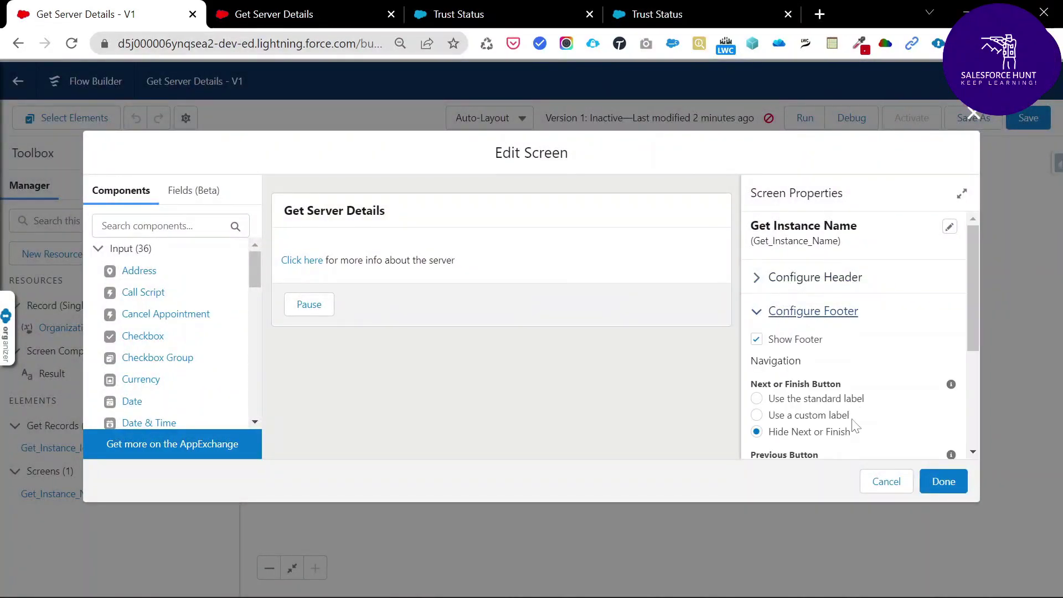
{"action": "scroll", "coordinate": [855, 424], "scroll_direction": "down", "scroll_amount": 2}
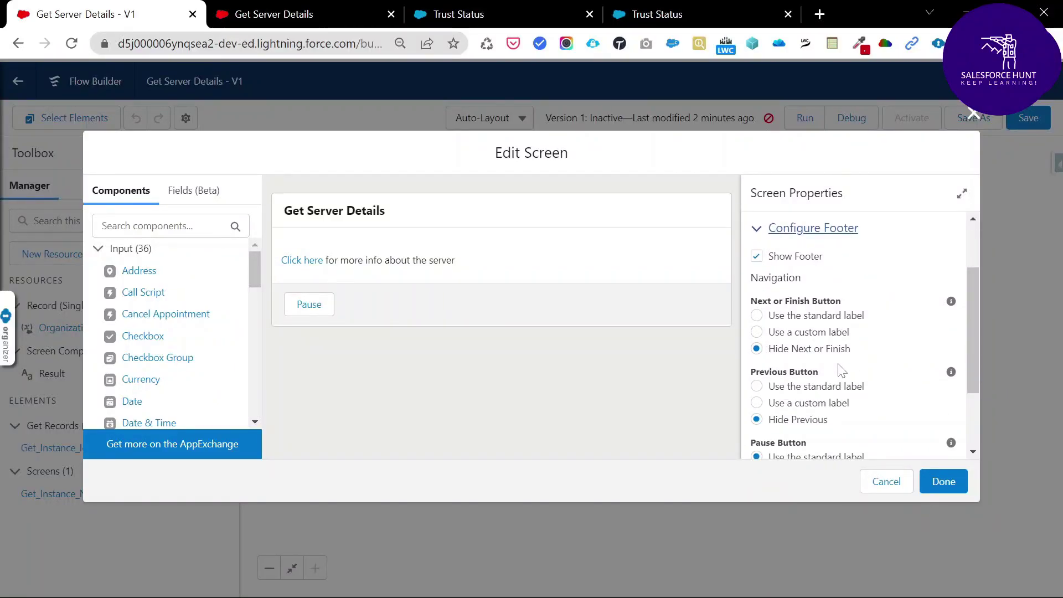
{"action": "left_click", "coordinate": [758, 386]}
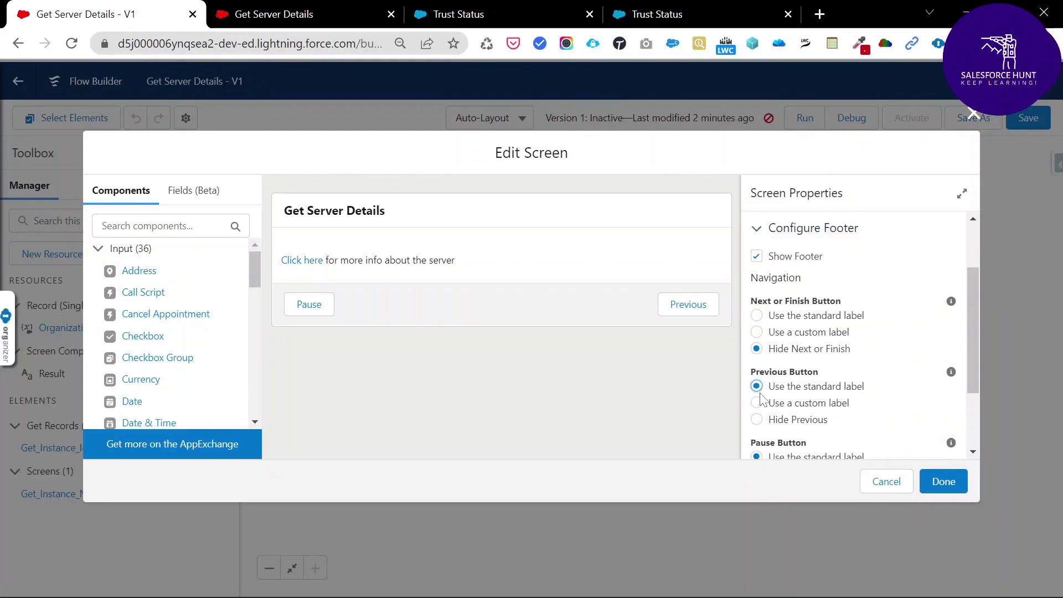
Hide the Pause button in the screen's footer, finish editing the screen, and save the flow
{"action": "scroll", "coordinate": [805, 376], "scroll_direction": "down", "scroll_amount": 2}
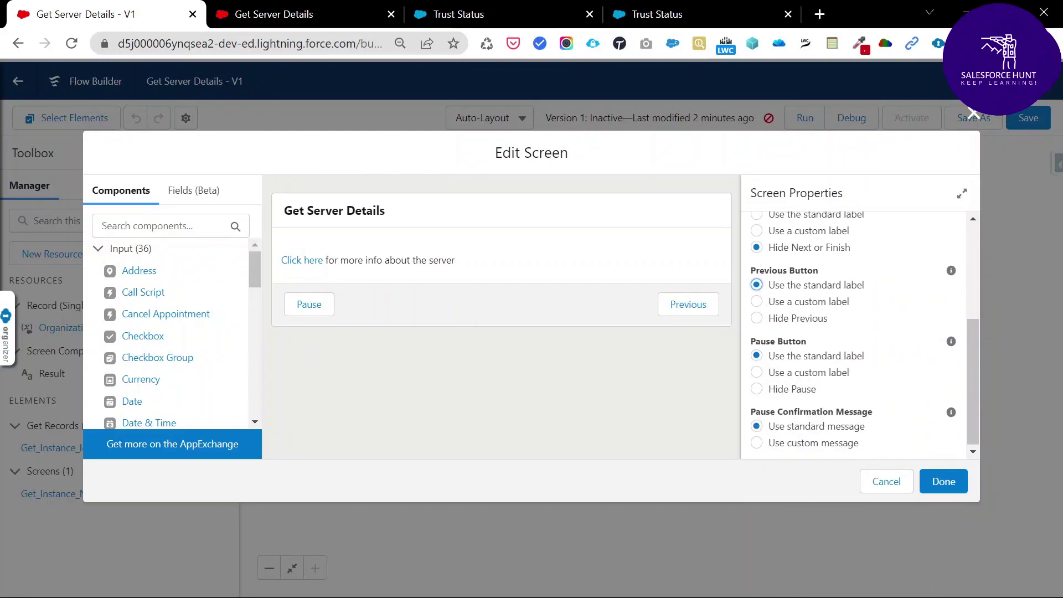
{"action": "left_click", "coordinate": [756, 388]}
{"action": "left_click", "coordinate": [964, 485]}
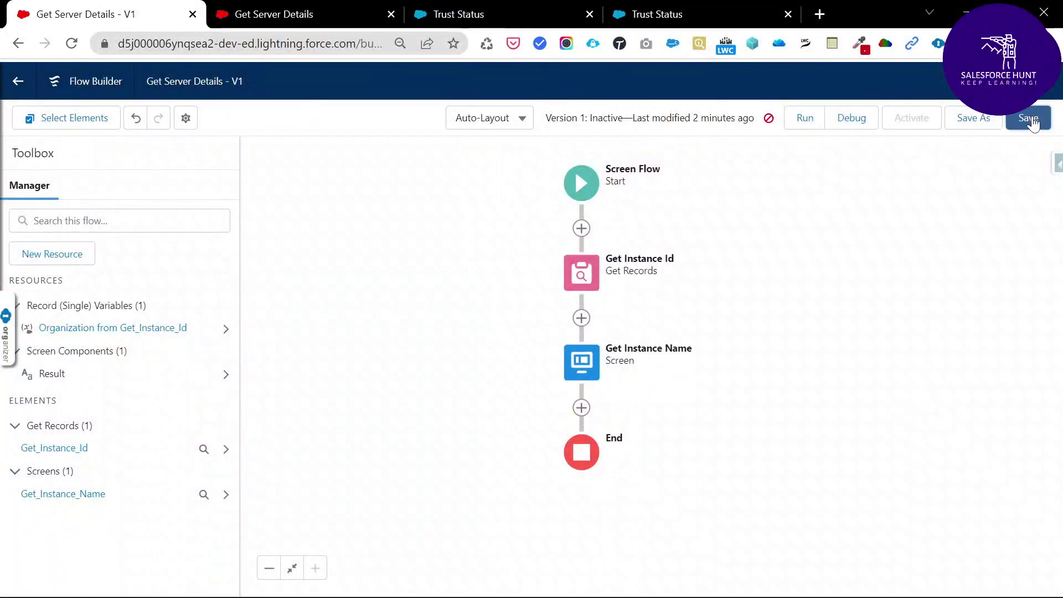
{"action": "left_click", "coordinate": [1031, 121]}
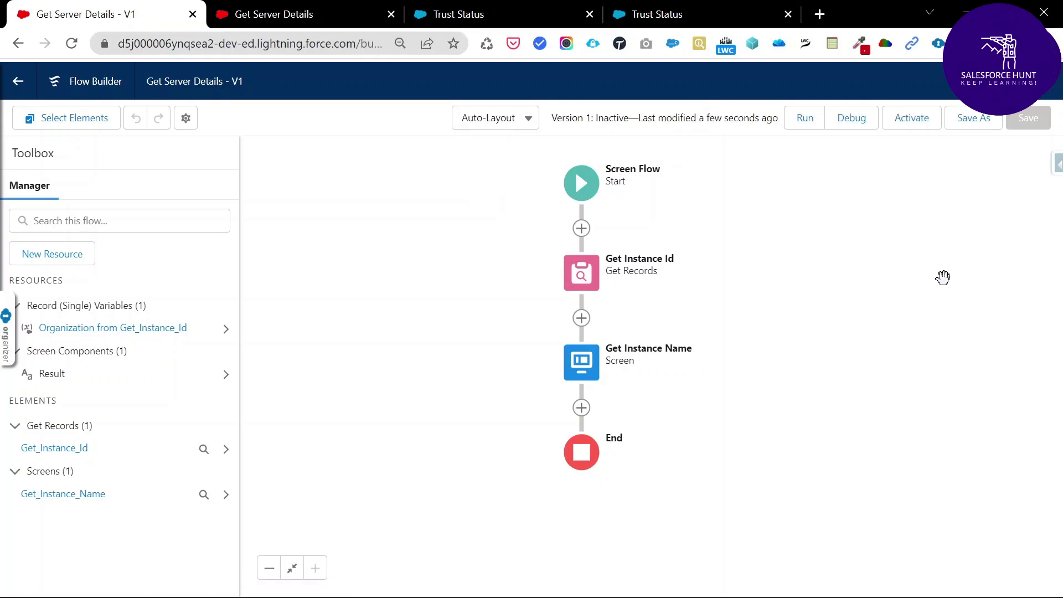
Run the flow in debug mode with the default options and follow its Click here link
{"action": "left_click", "coordinate": [852, 132]}
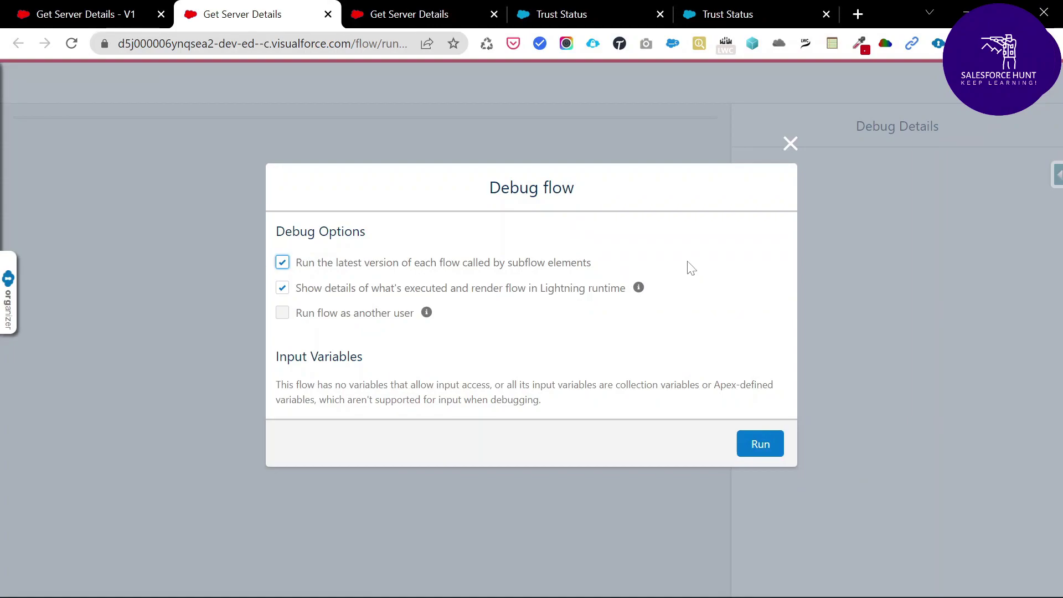
{"action": "left_click", "coordinate": [764, 445]}
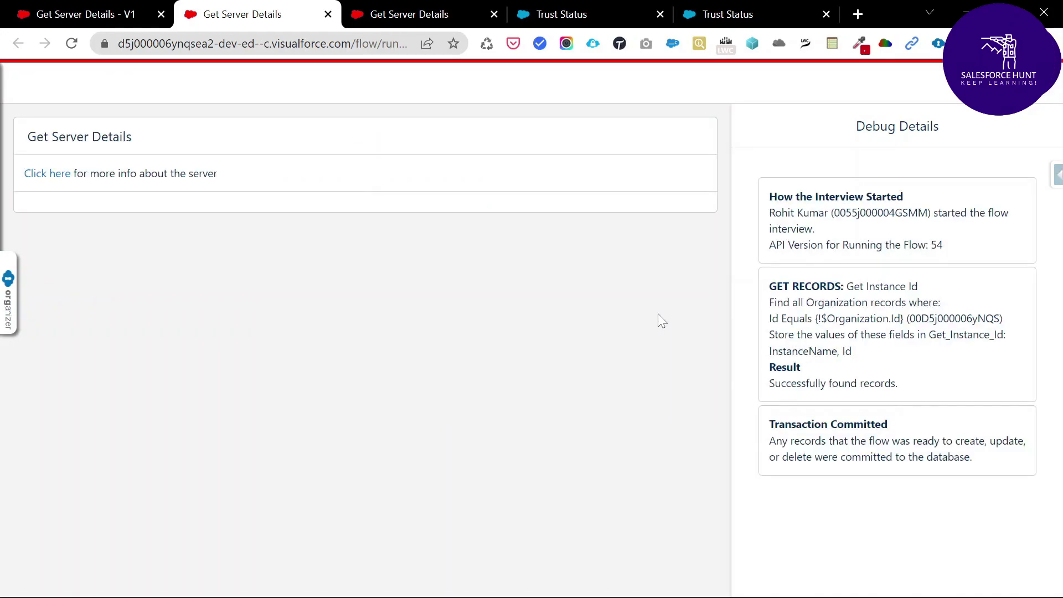
{"action": "left_click", "coordinate": [53, 176]}
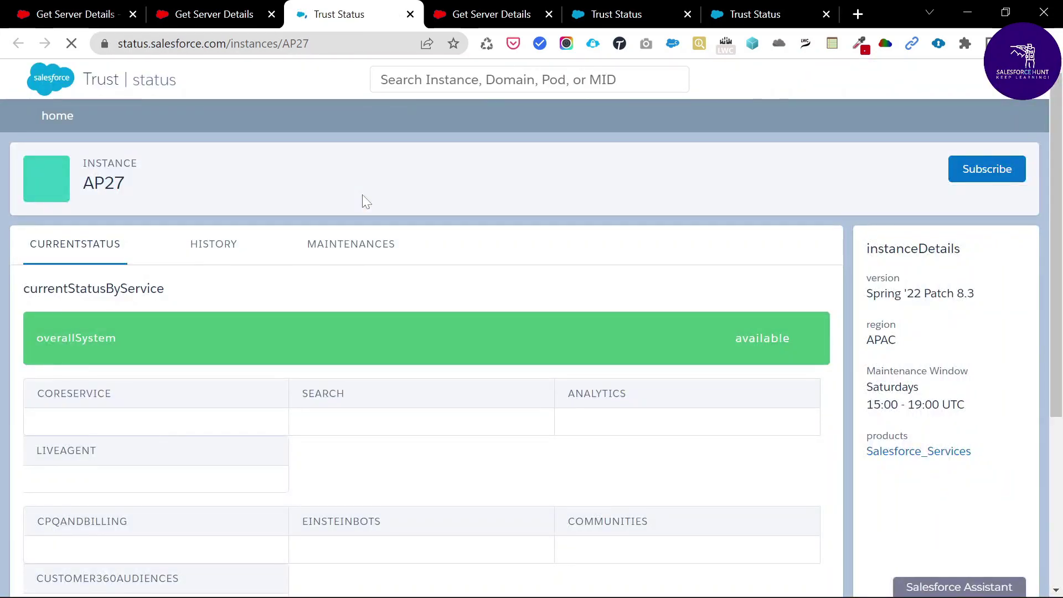
Close the Trust Status and debug run pages, and activate the Get Server Details flow
{"action": "middle_click", "coordinate": [346, 11]}
{"action": "middle_click", "coordinate": [509, 15]}
{"action": "middle_click", "coordinate": [509, 15]}
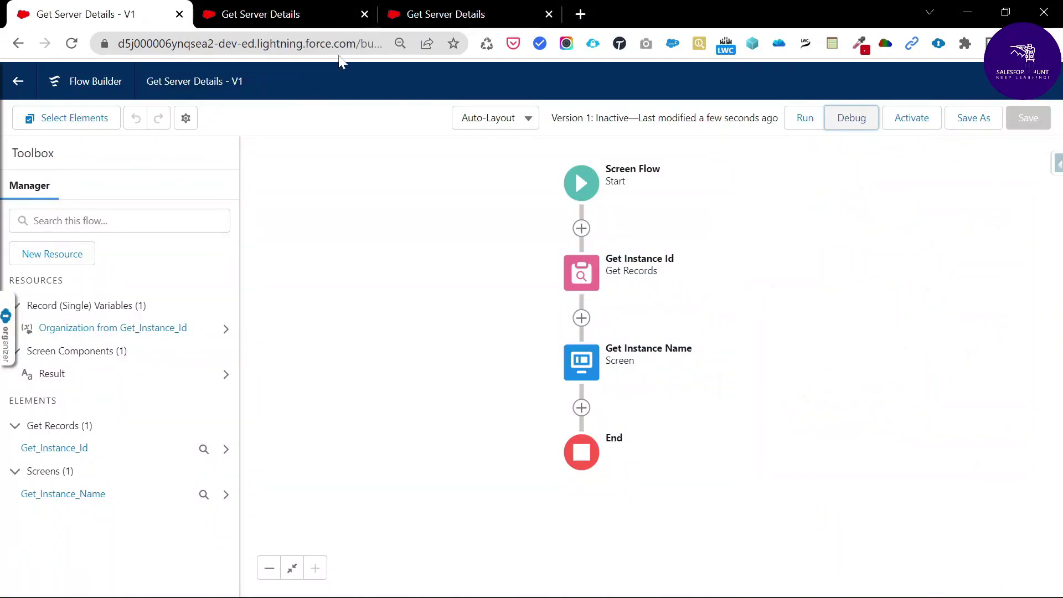
{"action": "middle_click", "coordinate": [427, 12]}
{"action": "middle_click", "coordinate": [289, 12]}
{"action": "left_click", "coordinate": [918, 128]}
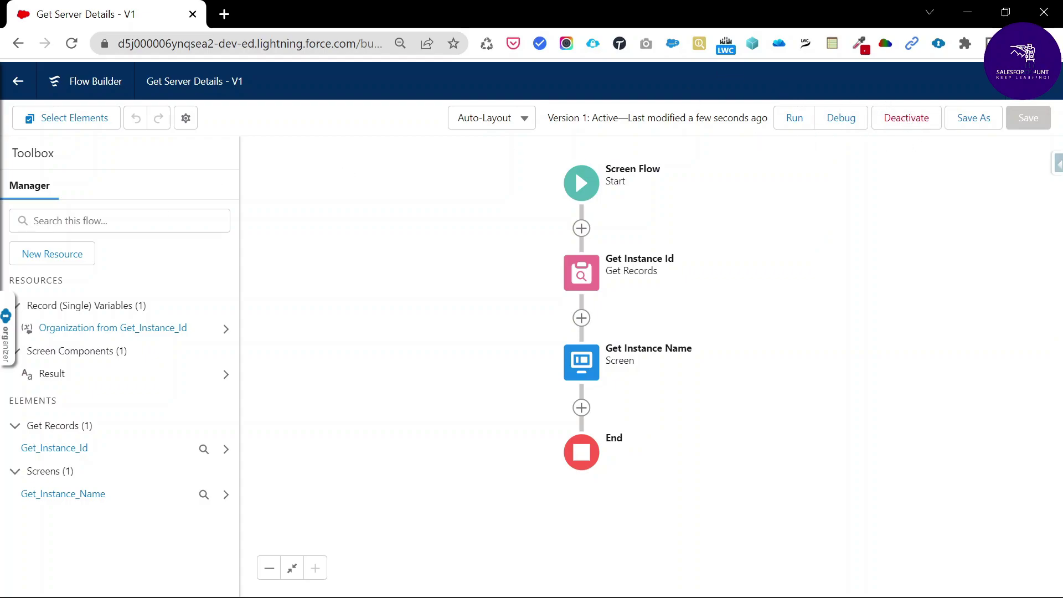
Leave the flow for the Lightning Home page, close the MFA admin notice, and open the page for editing
{"action": "left_click", "coordinate": [18, 81]}
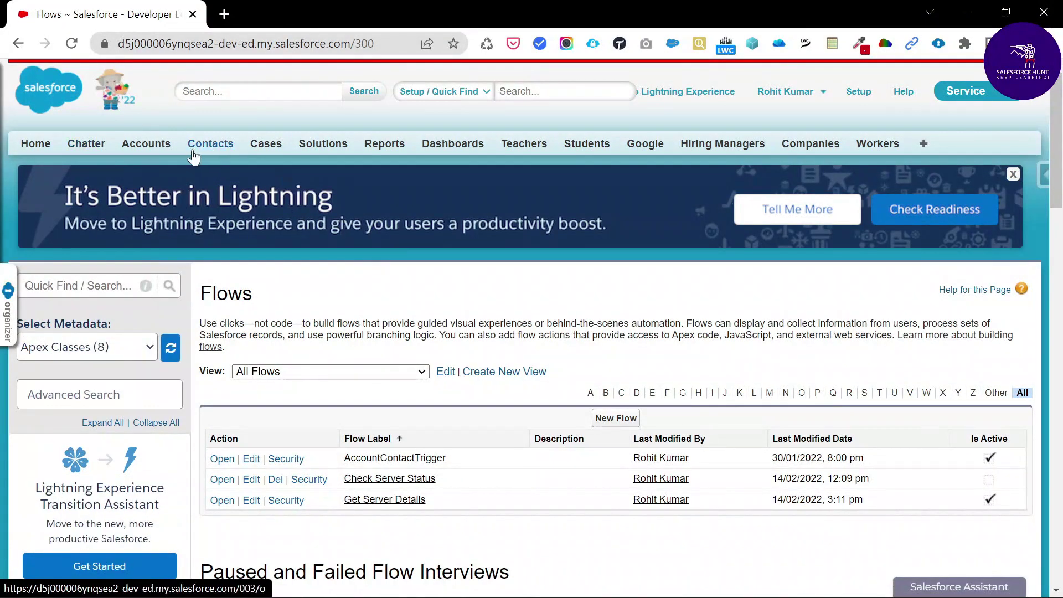
{"action": "left_click", "coordinate": [36, 142]}
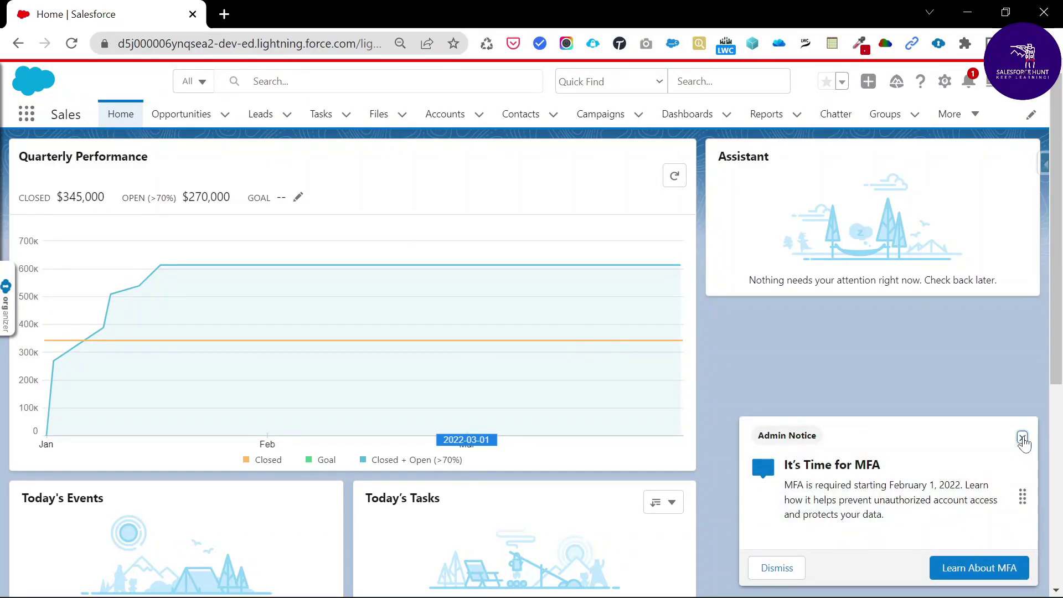
{"action": "left_click", "coordinate": [1022, 437]}
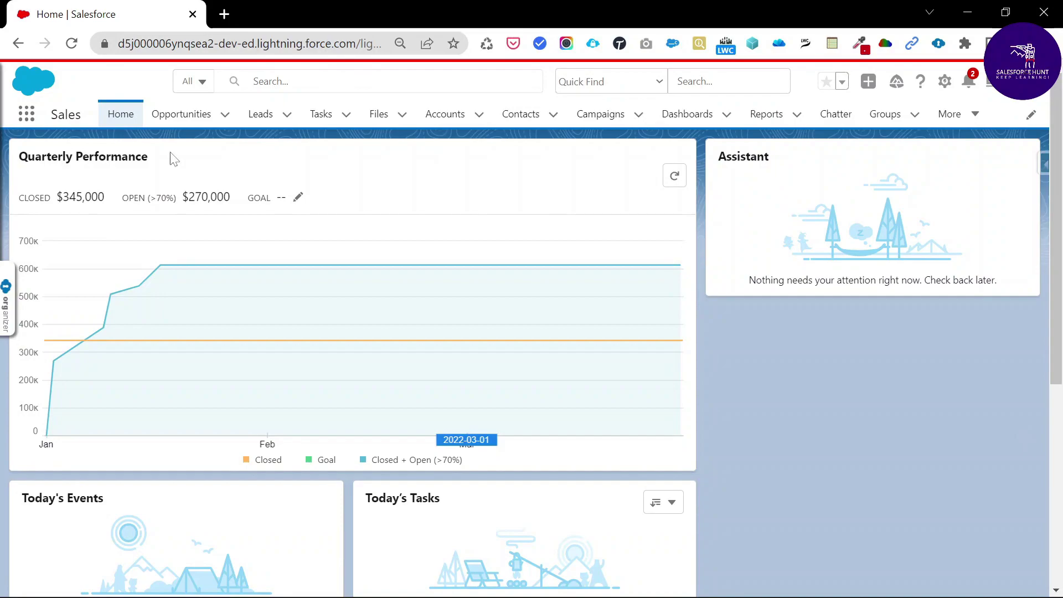
{"action": "left_click", "coordinate": [944, 81]}
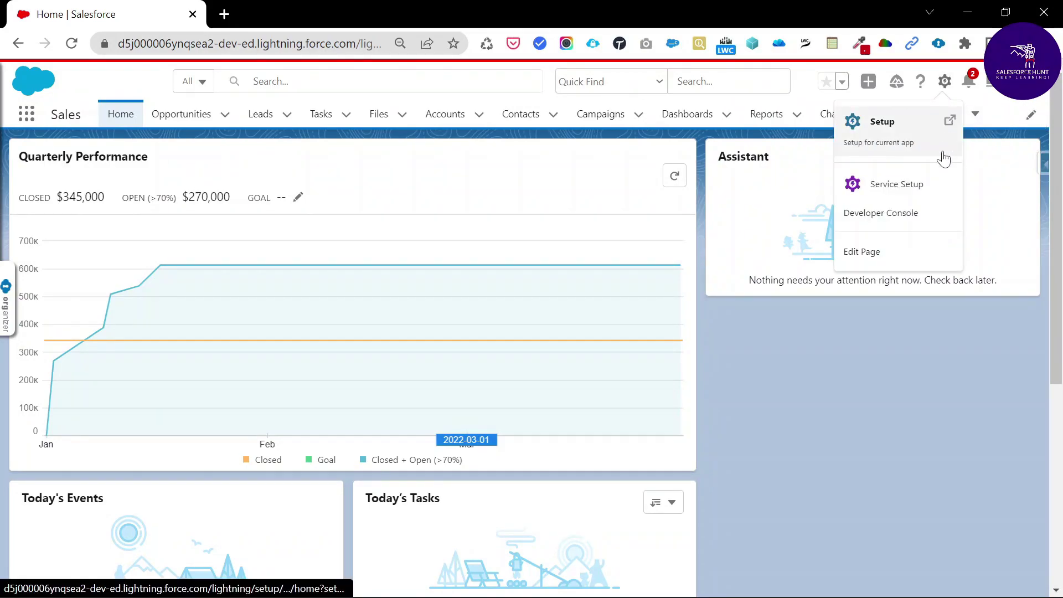
{"action": "left_click", "coordinate": [873, 253]}
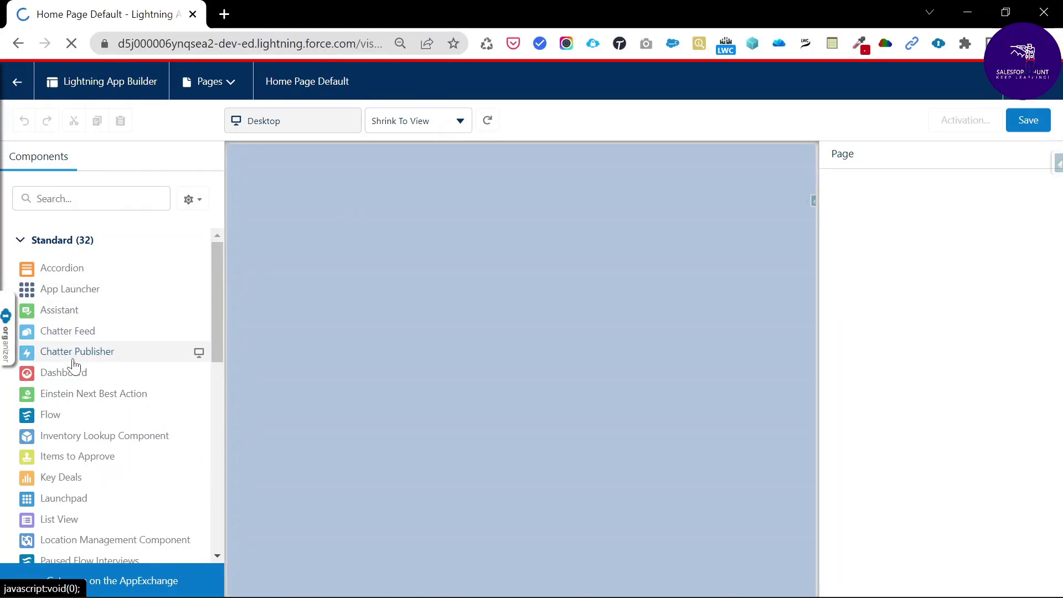
Search the page components for "flow" and try to add the Flow component to the Home Page Default page
{"action": "left_click", "coordinate": [71, 194]}
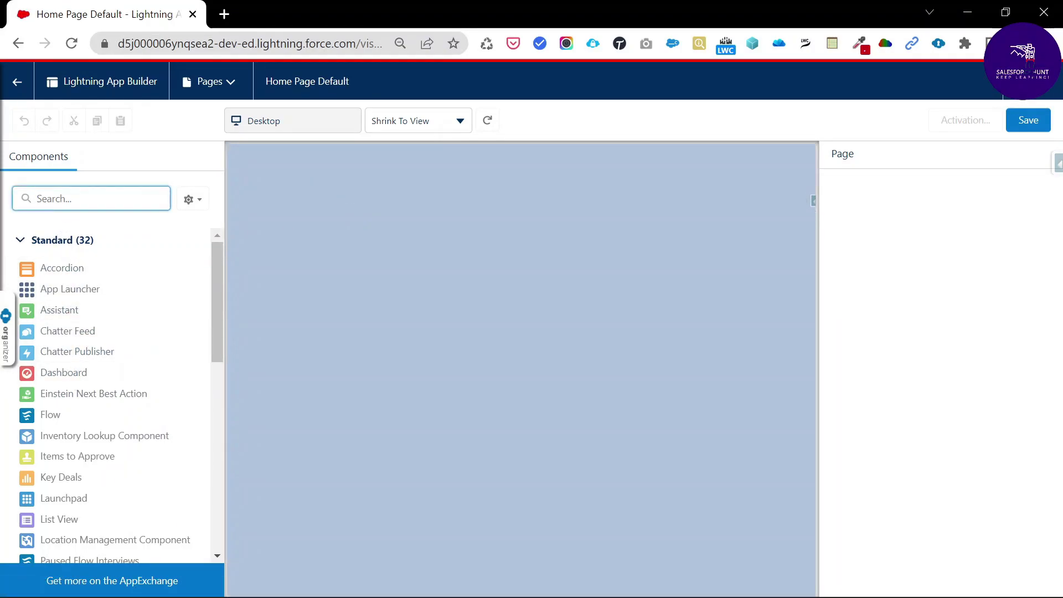
{"action": "type", "text": "flow"}
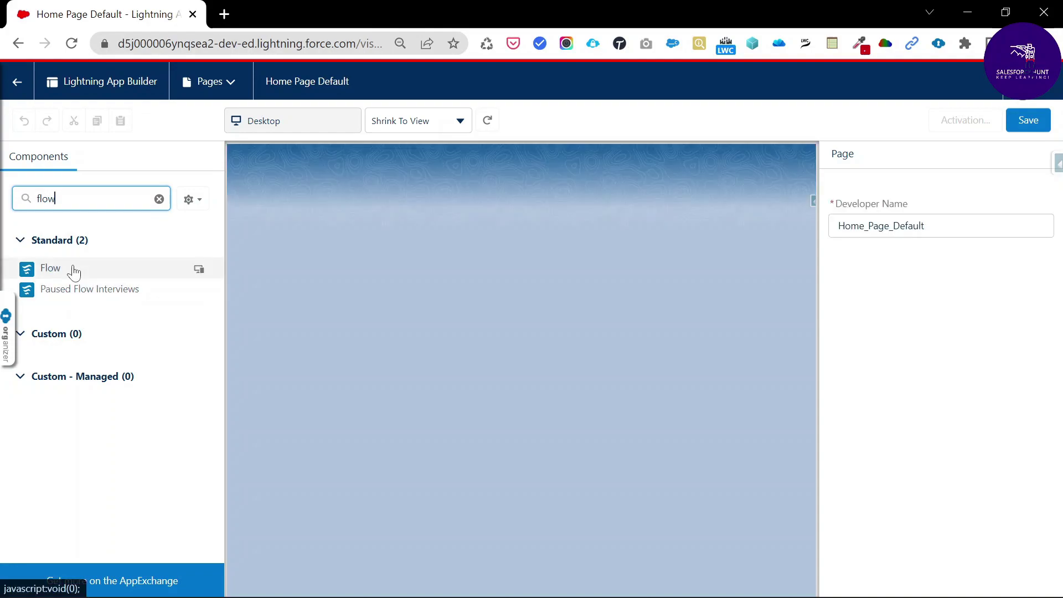
{"action": "left_click", "coordinate": [70, 272]}
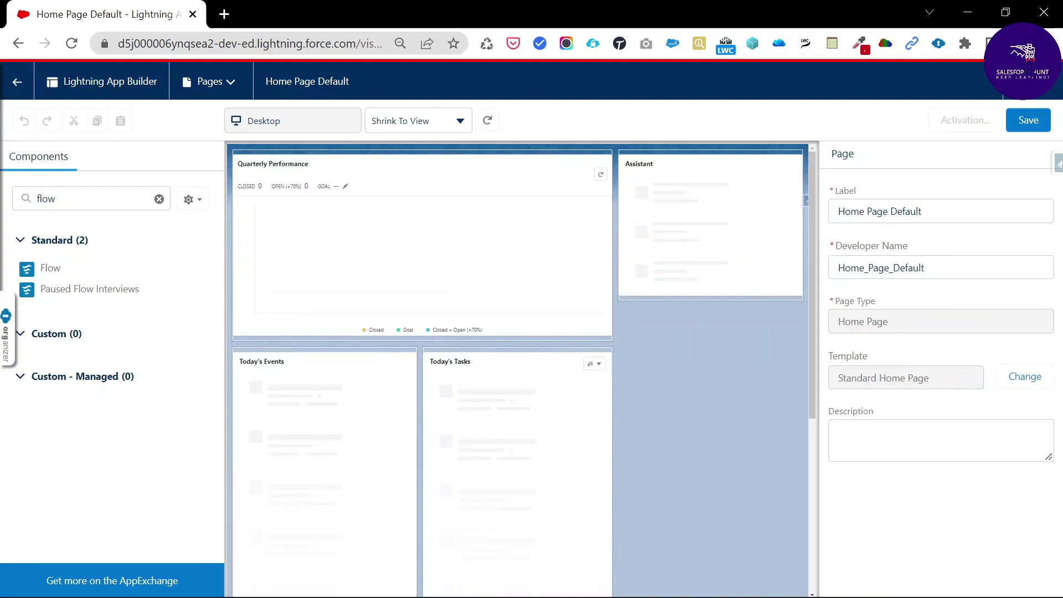
{"action": "left_click", "coordinate": [62, 269]}
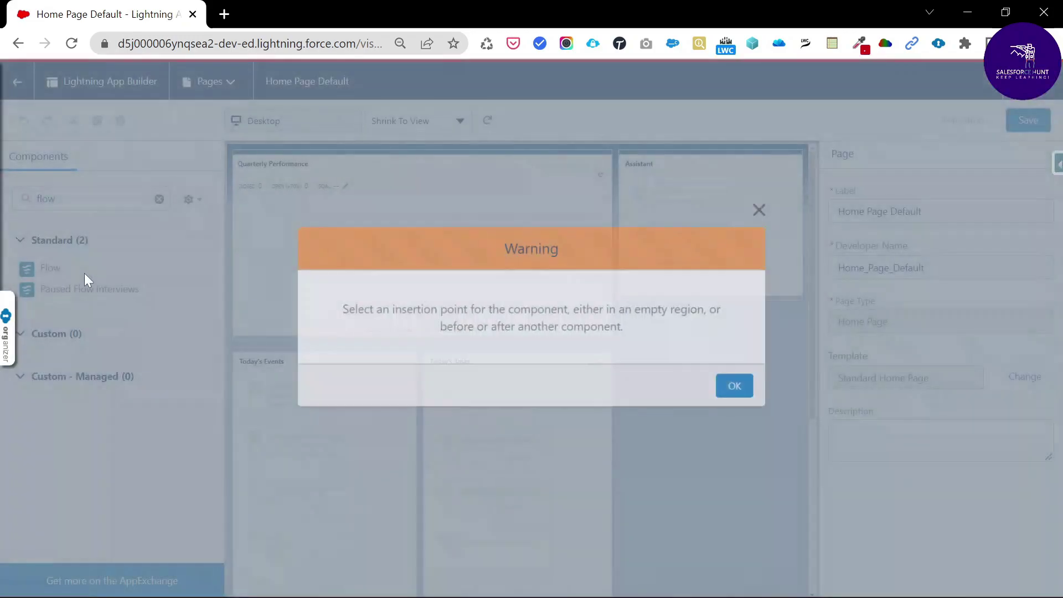
{"action": "left_click", "coordinate": [737, 389]}
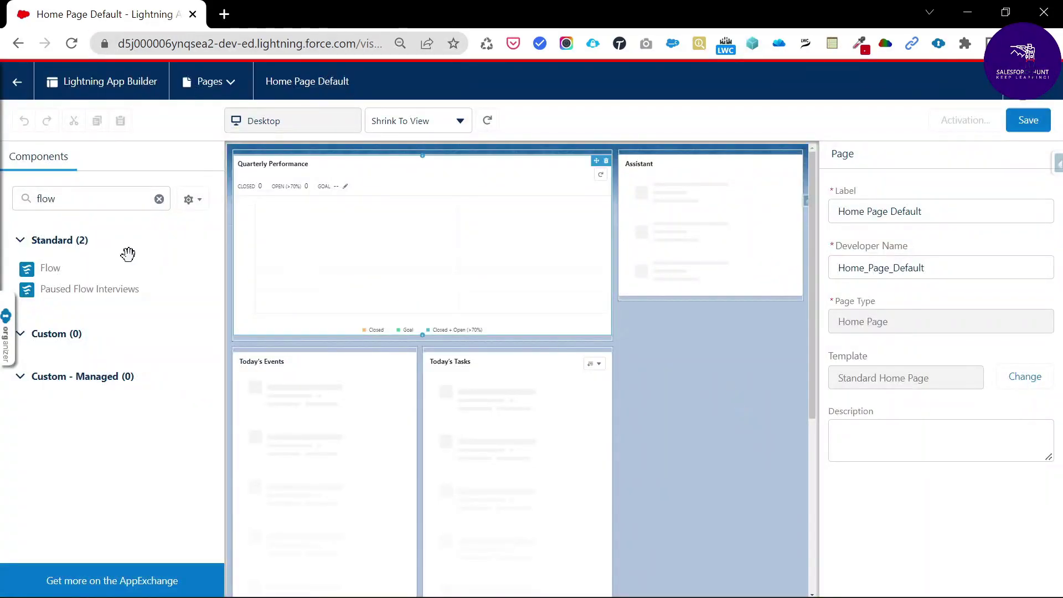
{"action": "left_click", "coordinate": [48, 271]}
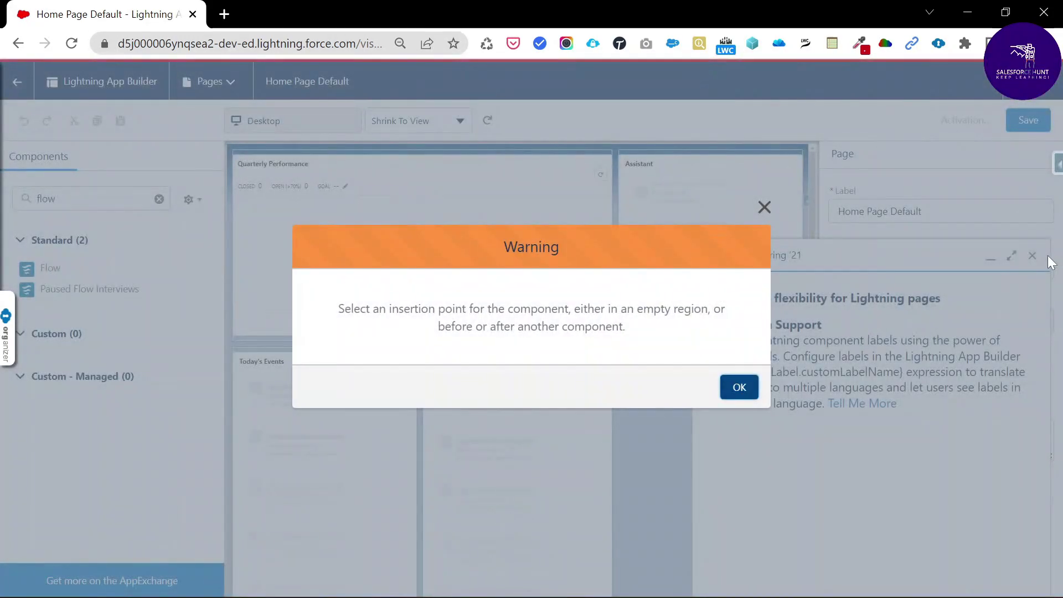
{"action": "left_click", "coordinate": [763, 207]}
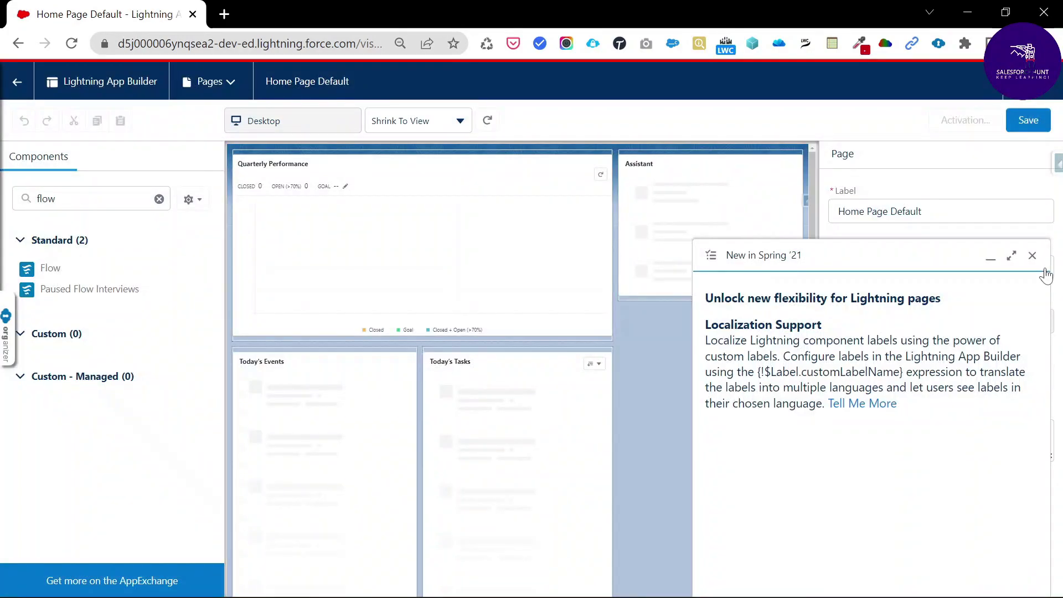
Close the New in Spring '21 notice covering the page properties
{"action": "left_click", "coordinate": [1032, 255]}
{"action": "left_click_drag", "start_coordinate": [138, 278], "coordinate": [670, 301]}
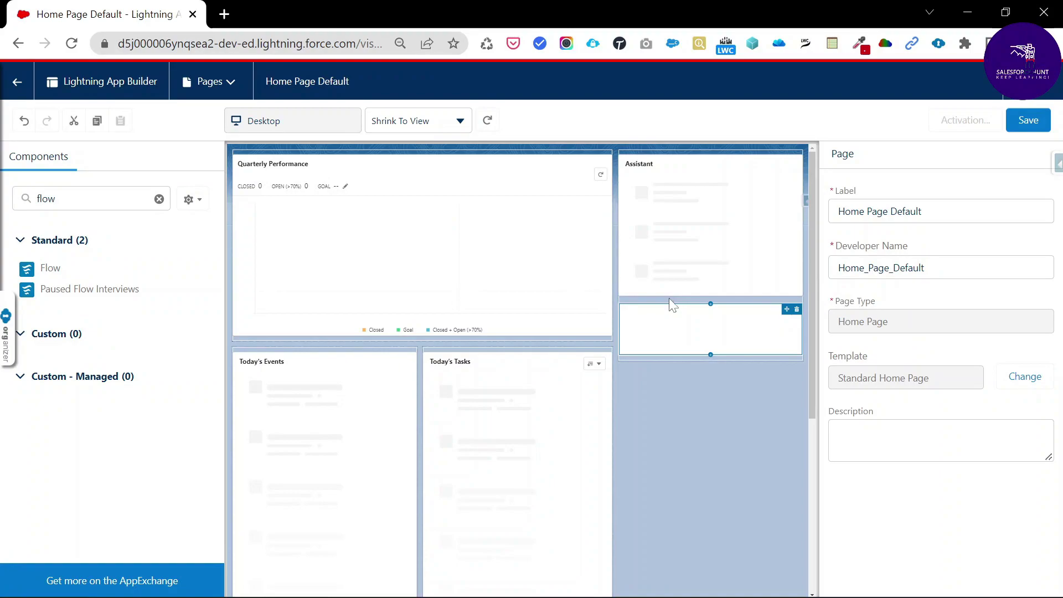
{"action": "left_click", "coordinate": [688, 373]}
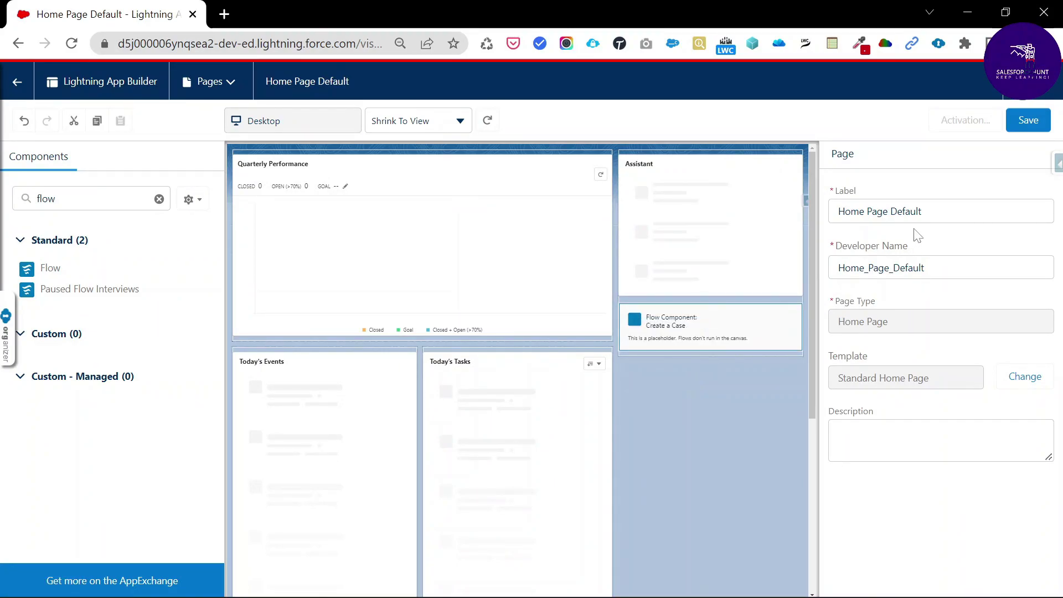
{"action": "left_click", "coordinate": [921, 211]}
{"action": "key", "text": "ctrl+z"}
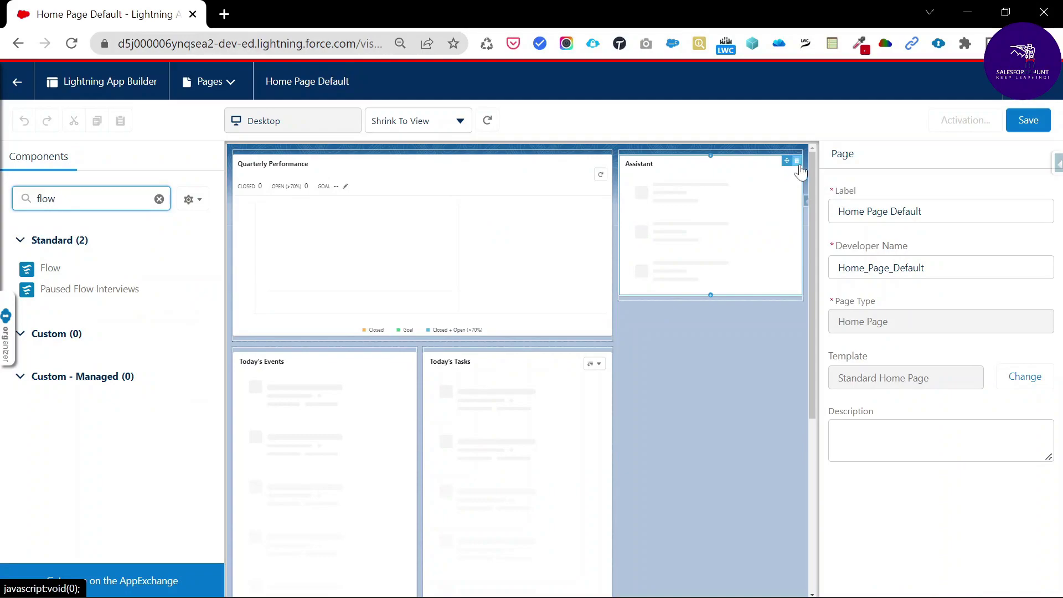
Replace the Assistant component with a Flow component that runs Get Server Details in the One Column layout
{"action": "left_click", "coordinate": [797, 165]}
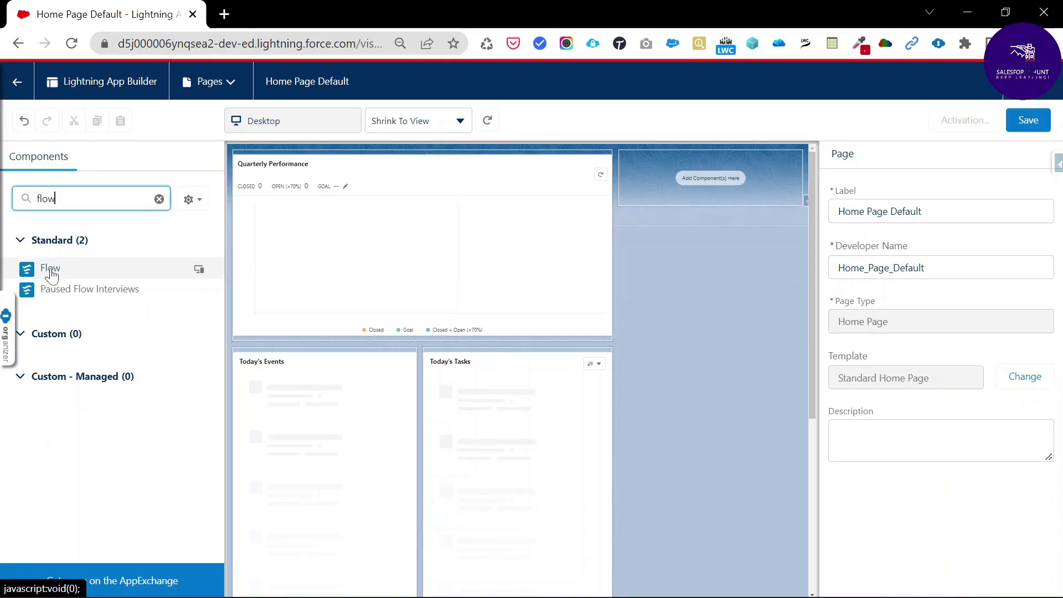
{"action": "left_click_drag", "start_coordinate": [44, 268], "coordinate": [689, 177]}
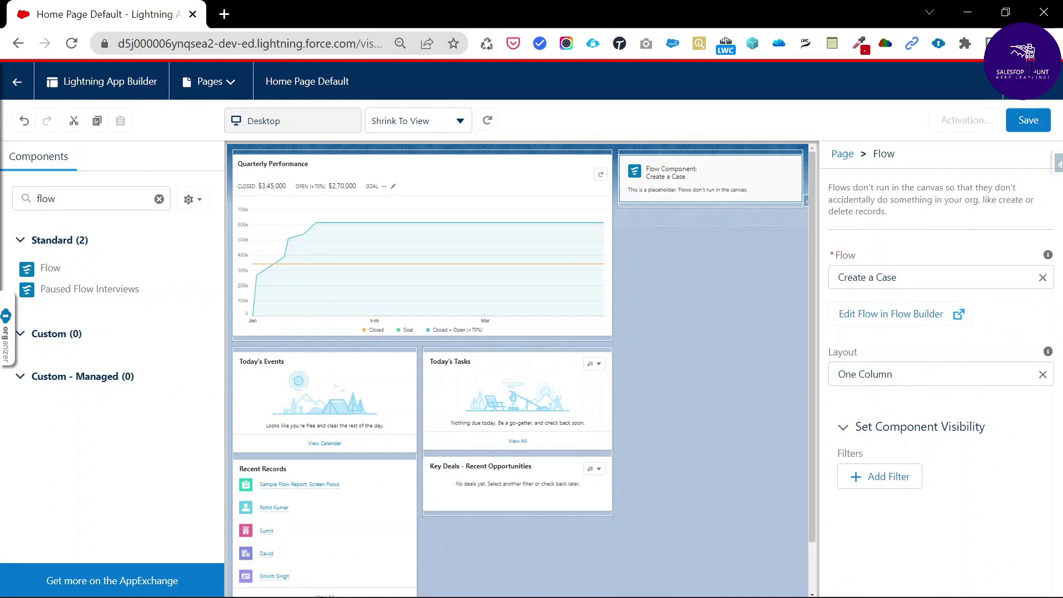
{"action": "left_click", "coordinate": [1042, 277]}
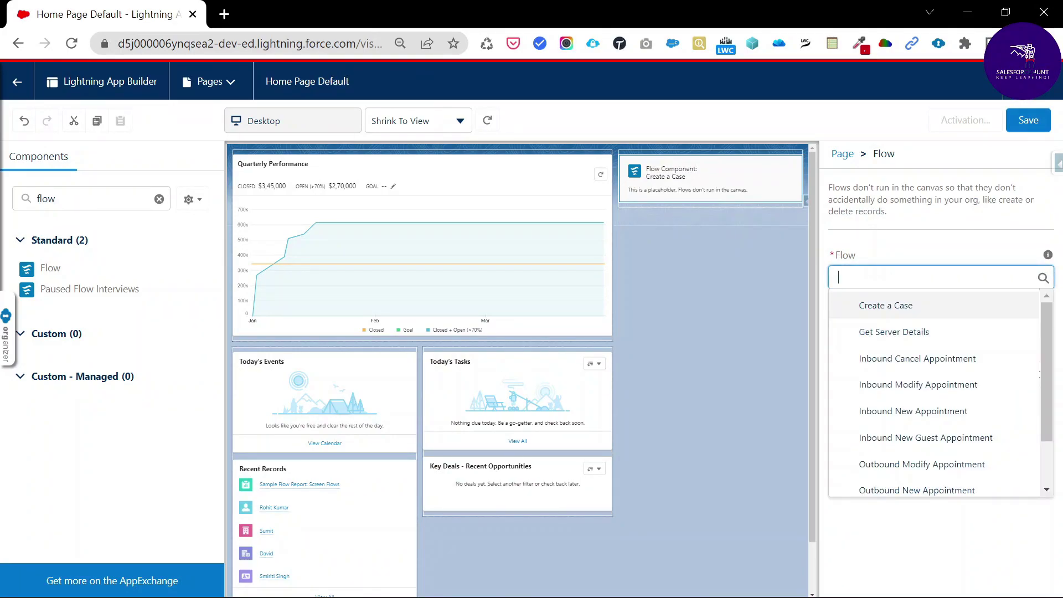
{"action": "left_click", "coordinate": [891, 335]}
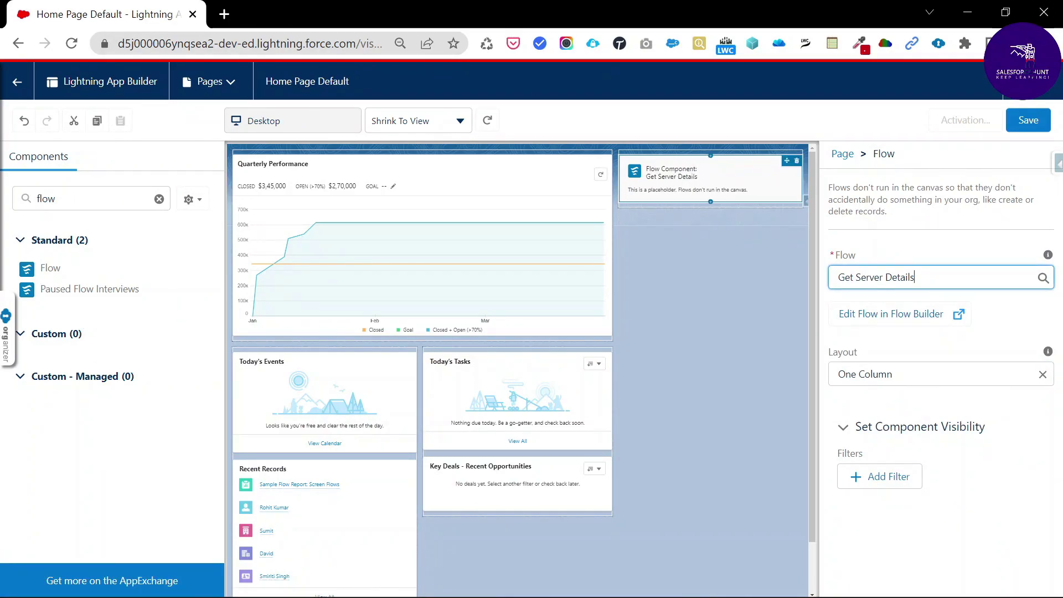
{"action": "left_click", "coordinate": [891, 374]}
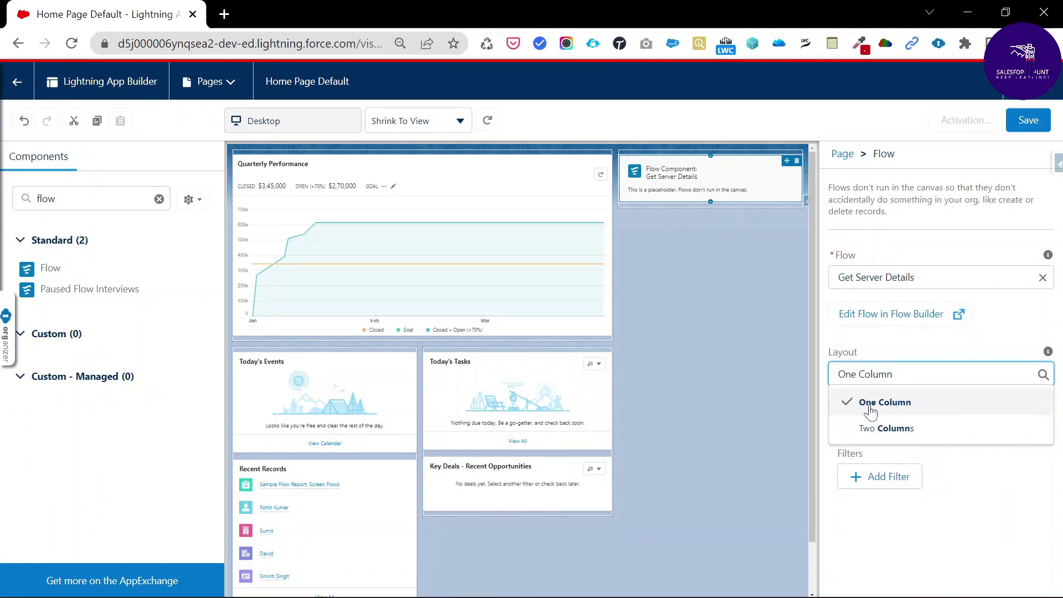
{"action": "left_click", "coordinate": [763, 433]}
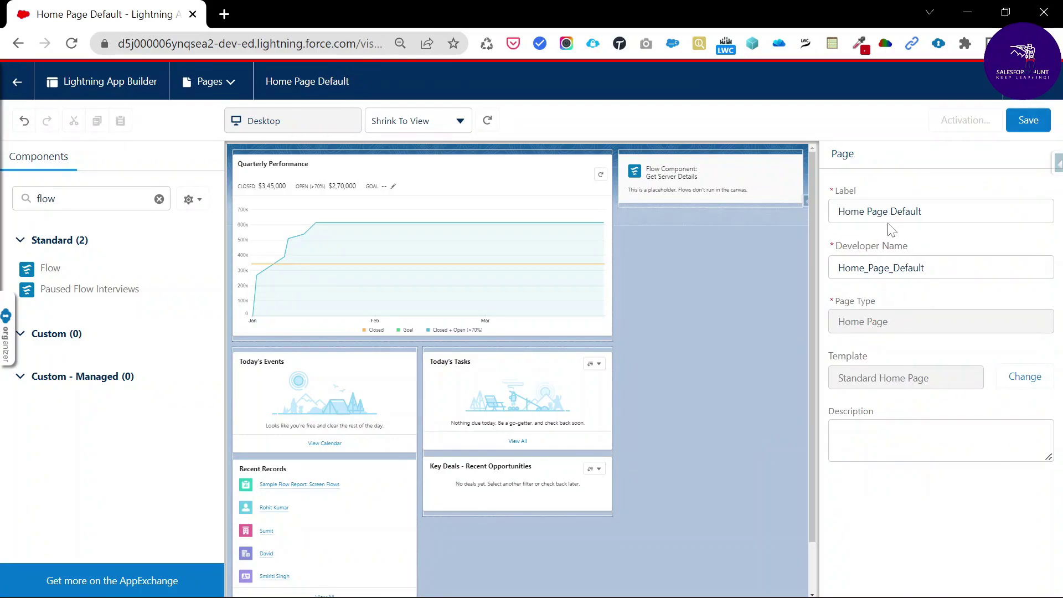
{"action": "left_click", "coordinate": [711, 184]}
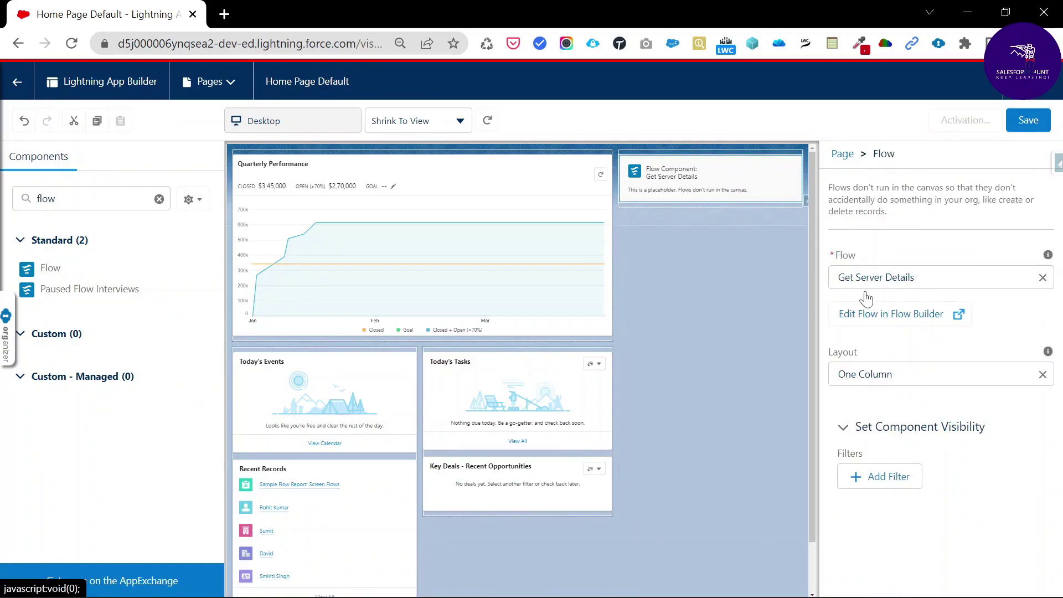
Save the Home Page Default page, activate it as the org default, and return to the Home page
{"action": "left_click", "coordinate": [1027, 120]}
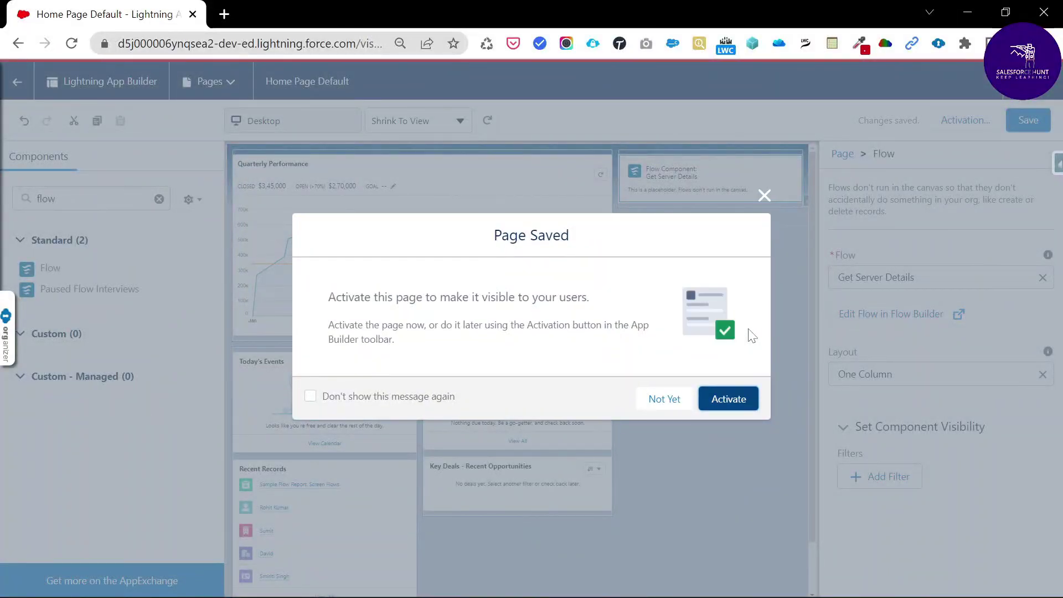
{"action": "left_click", "coordinate": [721, 395]}
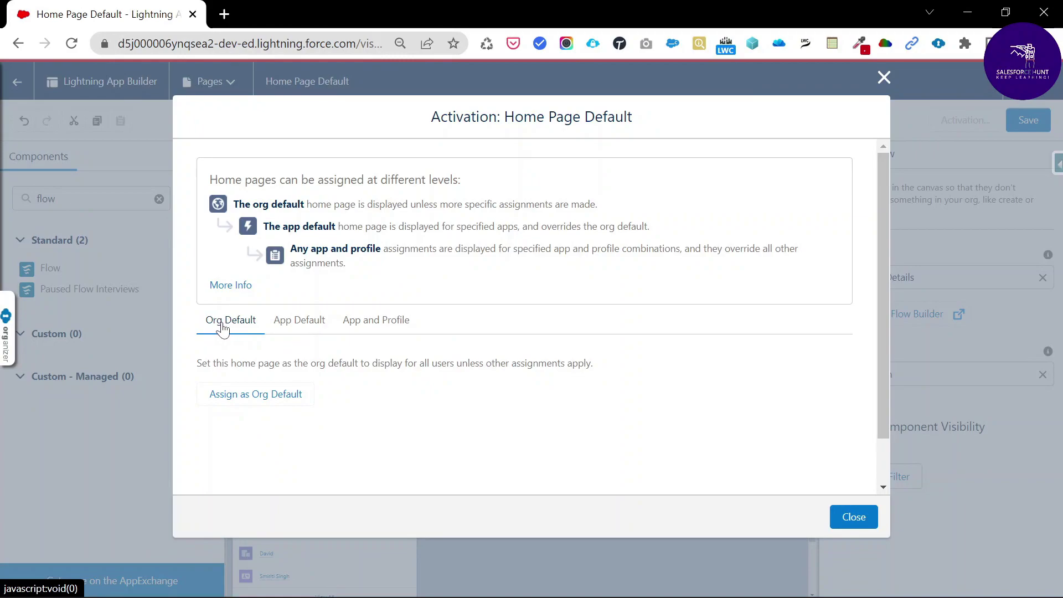
{"action": "left_click", "coordinate": [230, 394]}
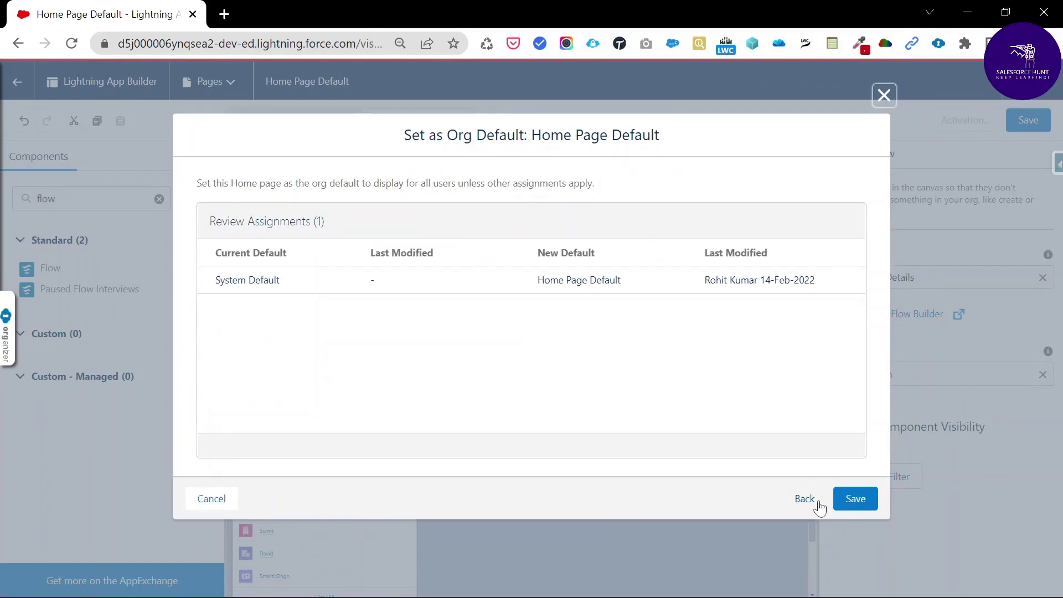
{"action": "left_click", "coordinate": [855, 498]}
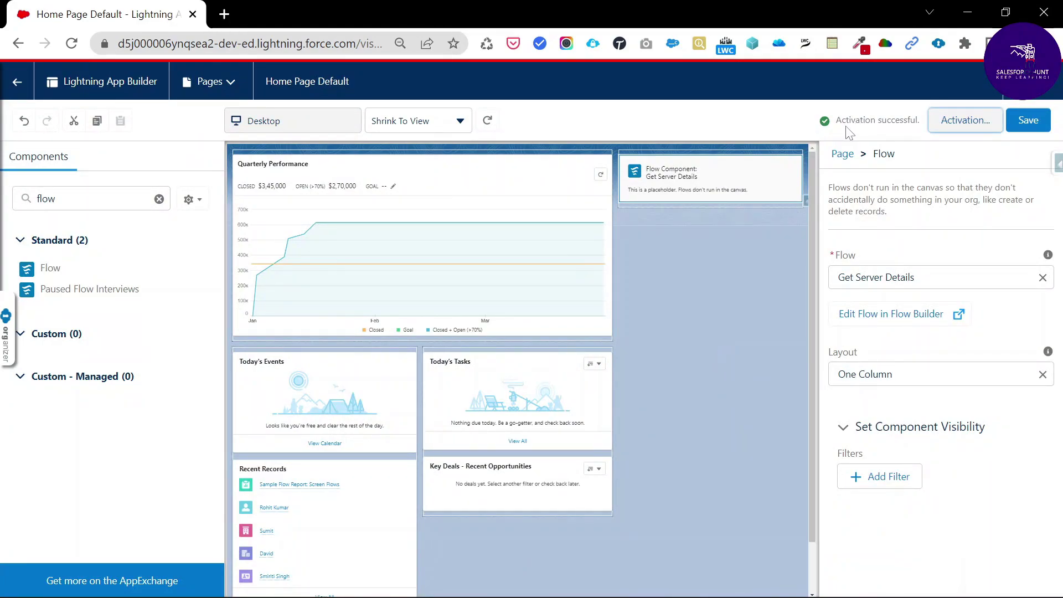
{"action": "left_click", "coordinate": [21, 88]}
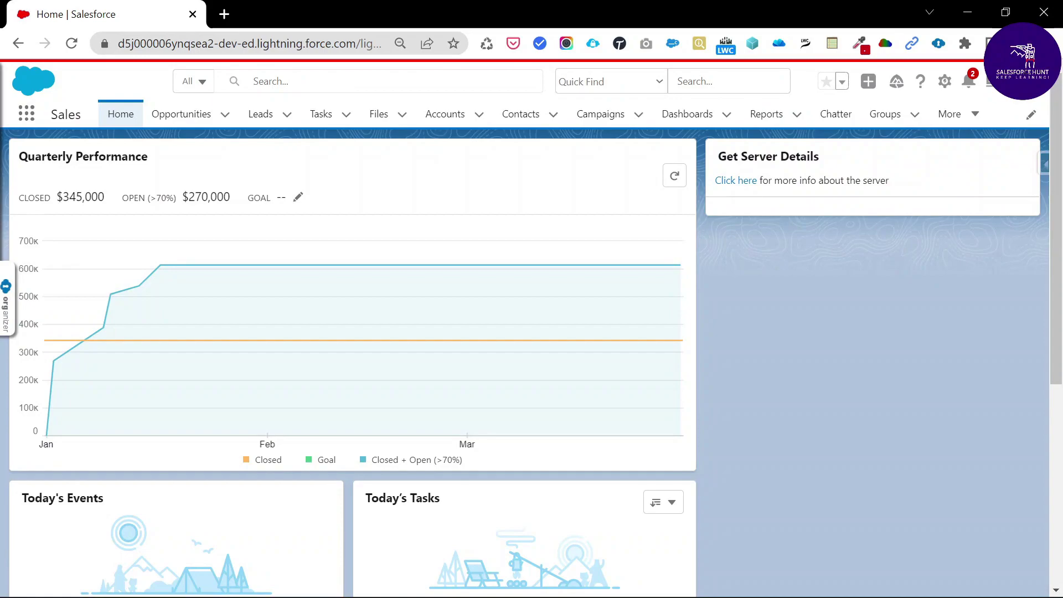
Follow the Click here link in Get Server Details, examine the instance name, URL and service statuses, and return to the Home page
{"action": "left_click", "coordinate": [735, 181]}
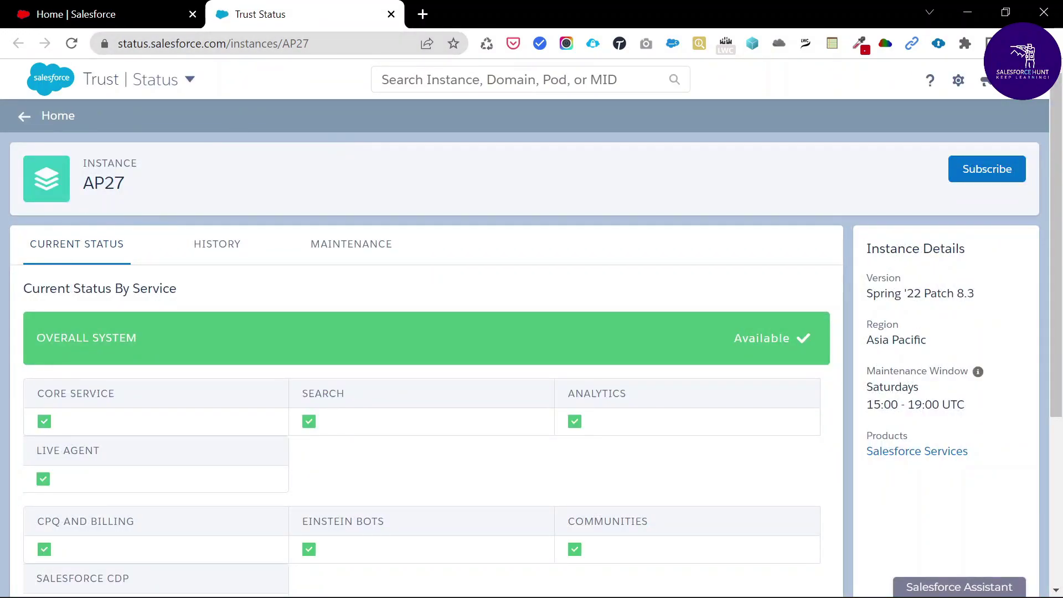
{"action": "left_click_drag", "start_coordinate": [82, 183], "coordinate": [131, 187]}
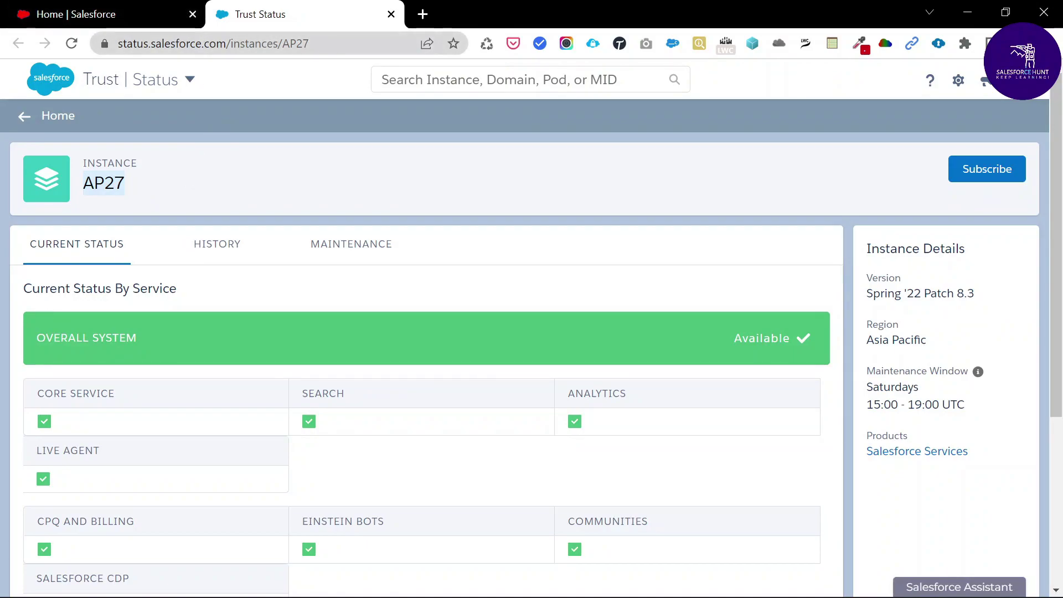
{"action": "left_click", "coordinate": [283, 43]}
{"action": "left_click_drag", "start_coordinate": [282, 44], "coordinate": [309, 44]}
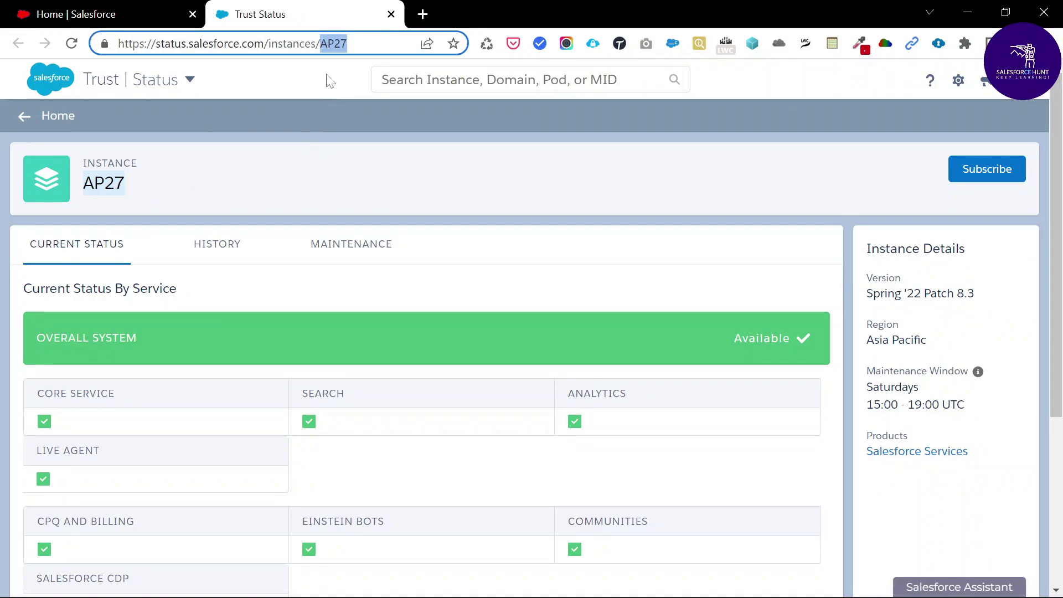
{"action": "scroll", "coordinate": [268, 480], "scroll_direction": "down", "scroll_amount": 5}
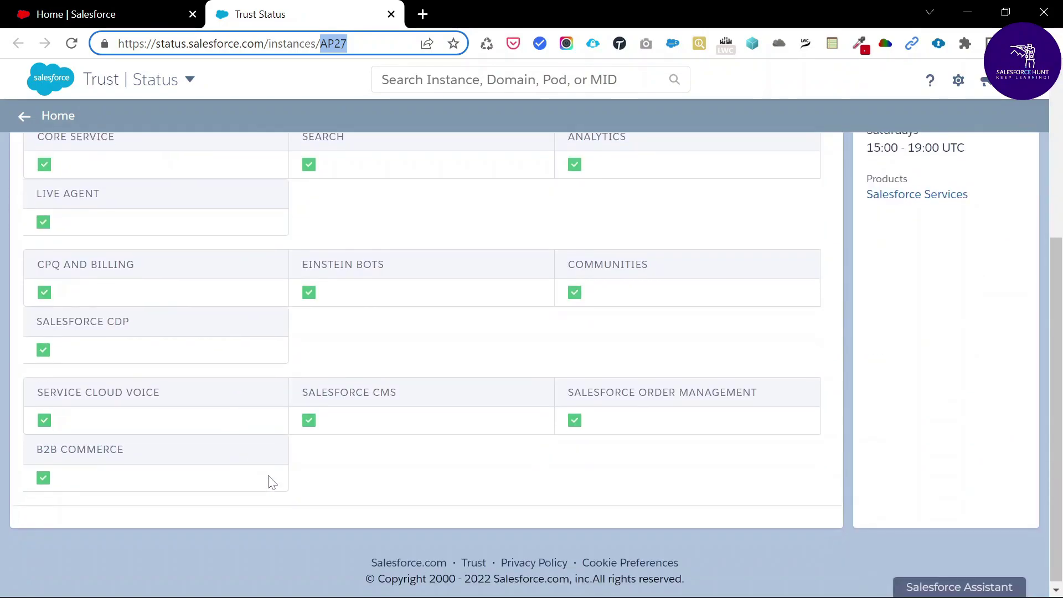
{"action": "scroll", "coordinate": [251, 422], "scroll_direction": "up", "scroll_amount": 5}
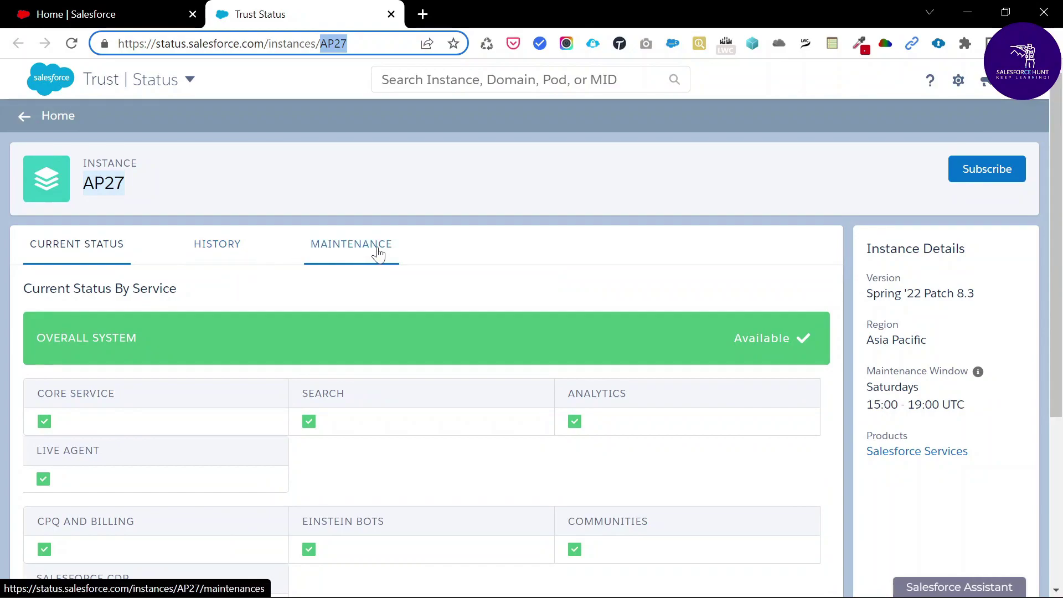
{"action": "left_click", "coordinate": [111, 12]}
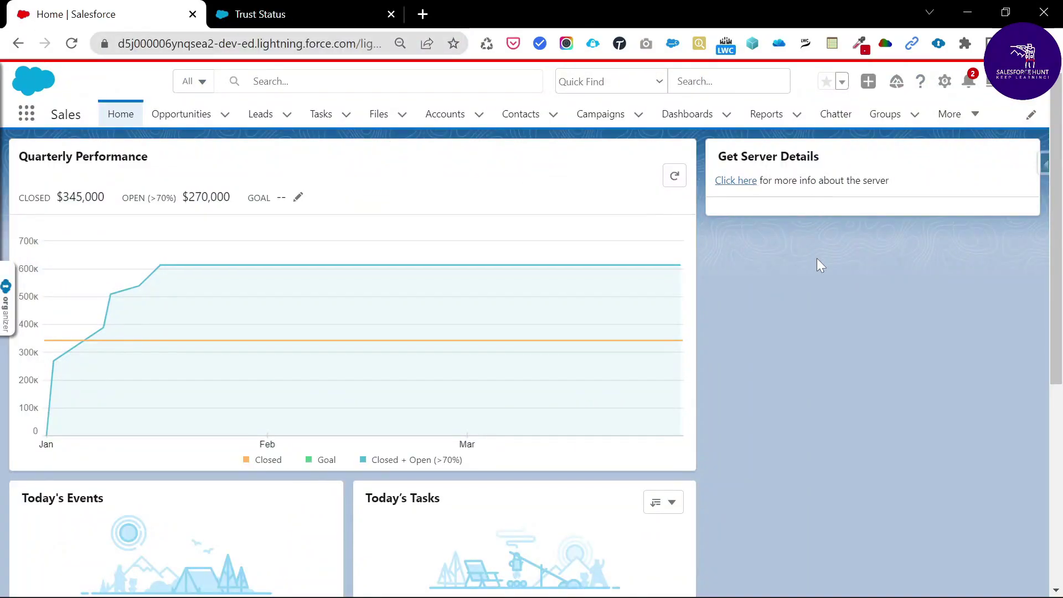